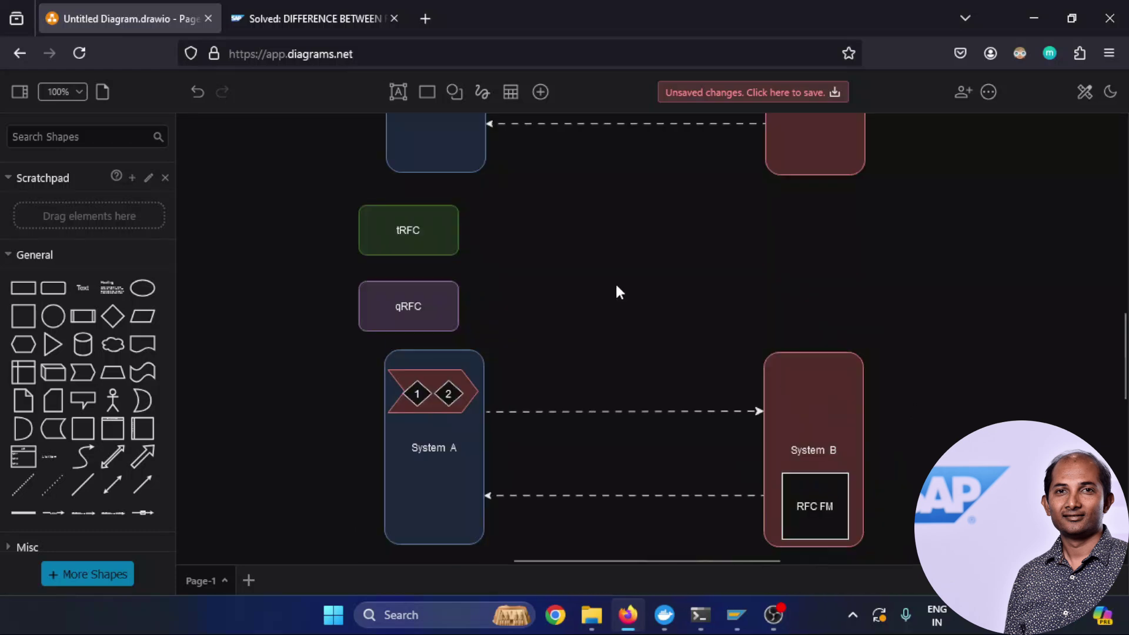
{"action": "left_click", "coordinate": [418, 250]}
{"action": "left_click", "coordinate": [490, 246]}
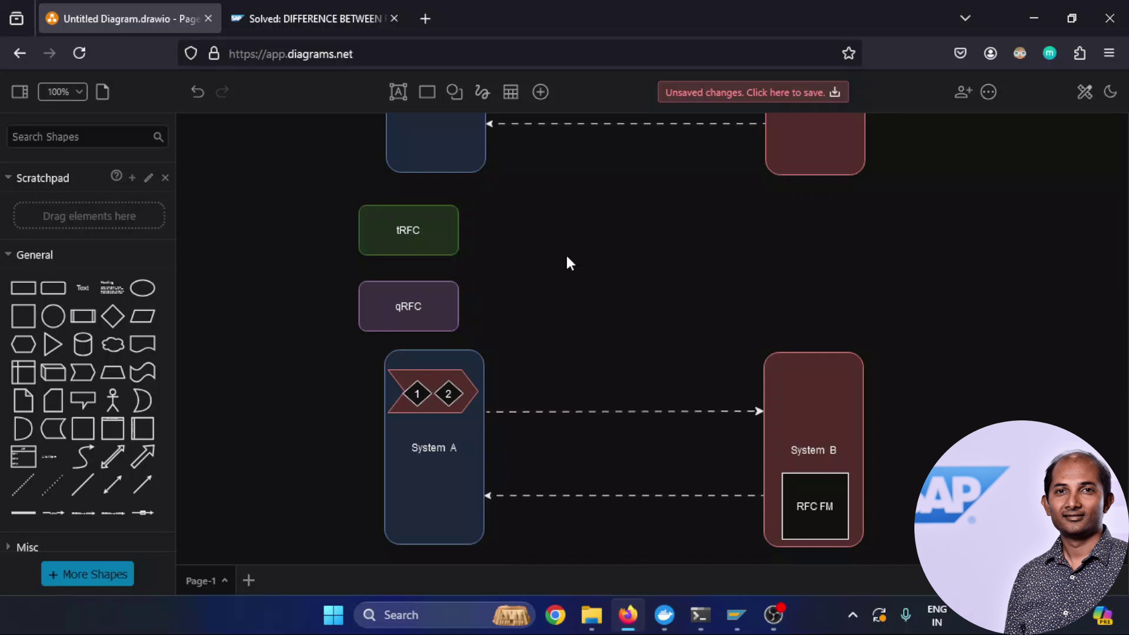
{"action": "left_click", "coordinate": [421, 253]}
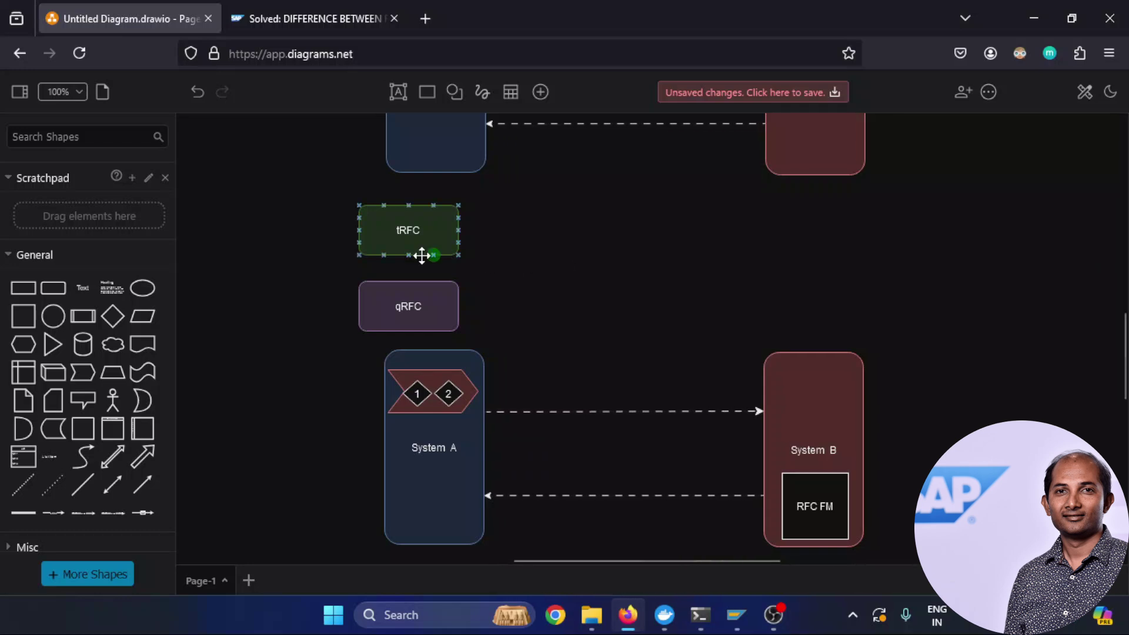
{"action": "left_click", "coordinate": [617, 241]}
{"action": "scroll", "coordinate": [648, 289], "scroll_direction": "up", "scroll_amount": 2}
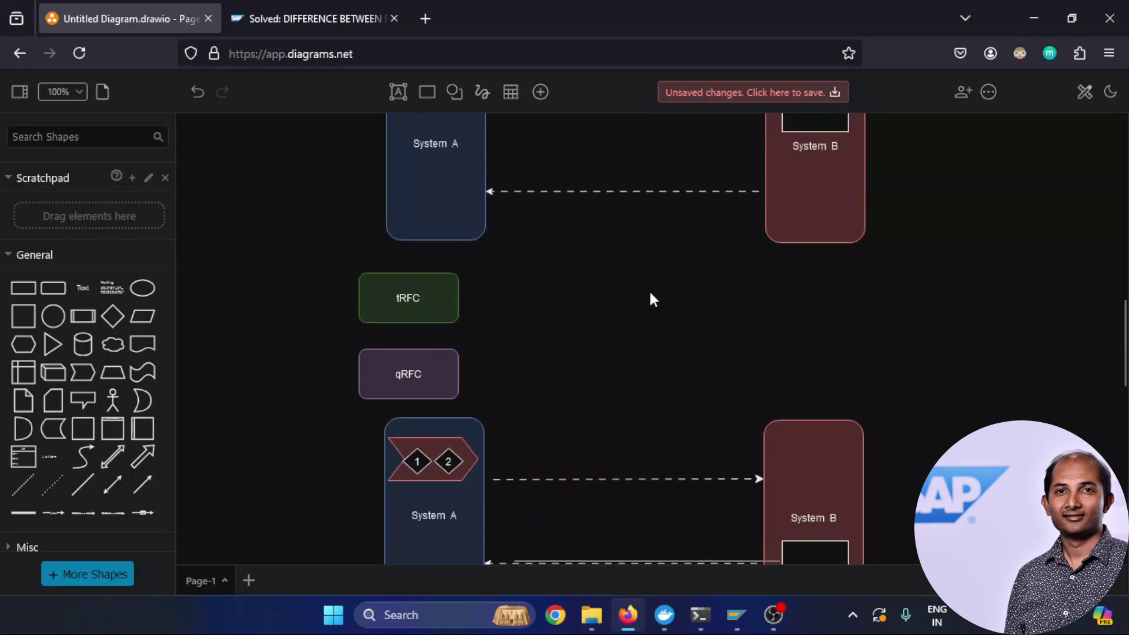
{"action": "left_click", "coordinate": [847, 231]}
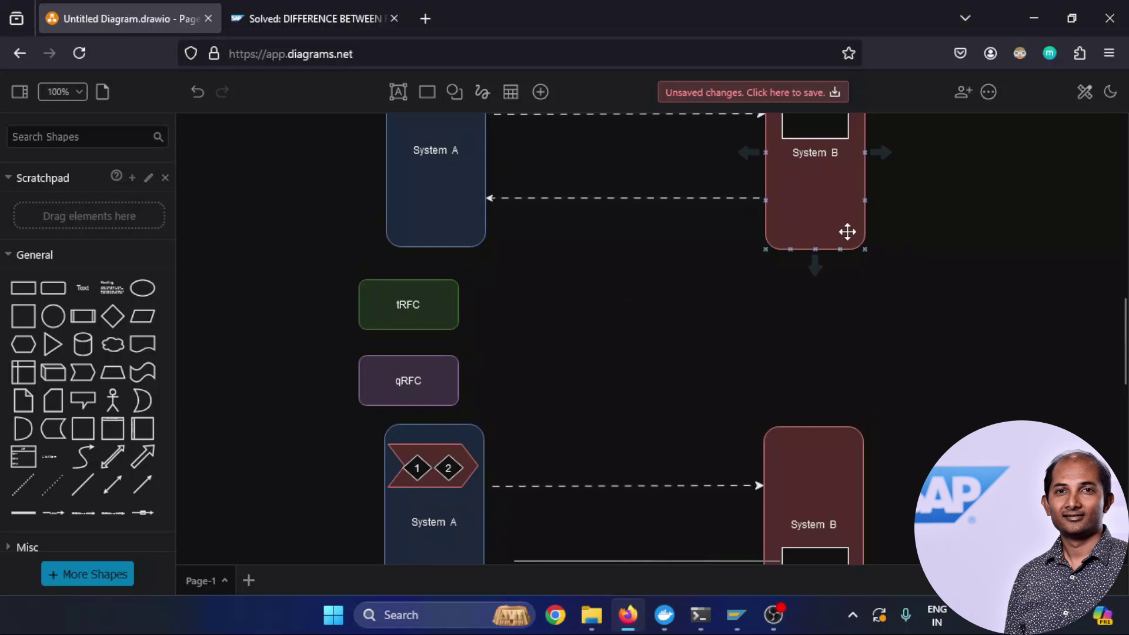
{"action": "key", "text": "Escape"}
{"action": "scroll", "coordinate": [847, 232], "scroll_direction": "up", "scroll_amount": 2}
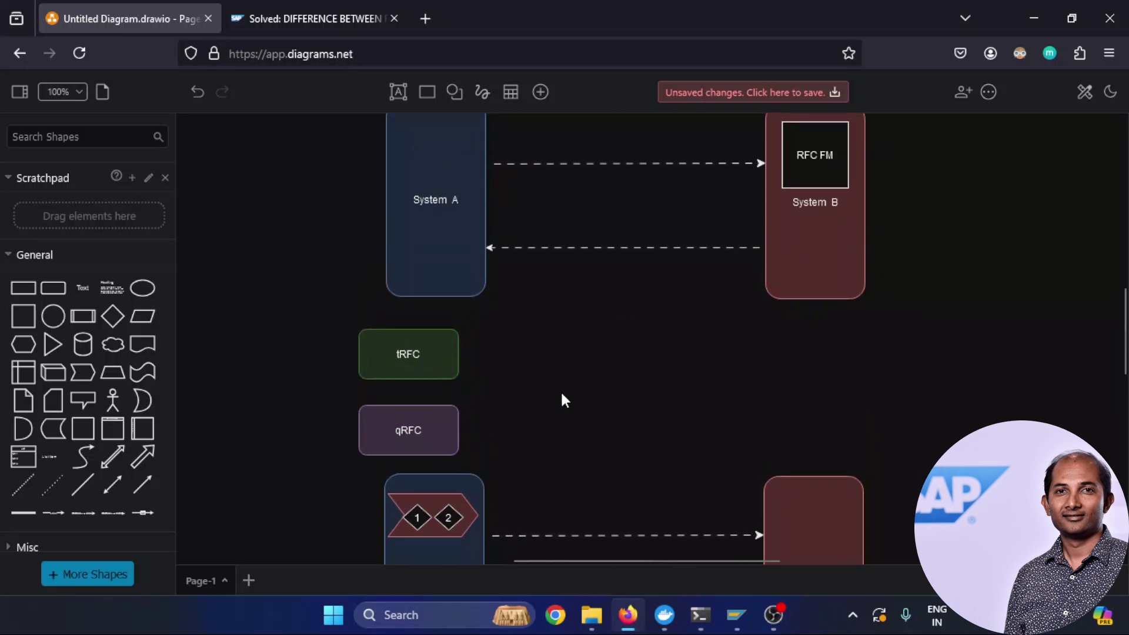
{"action": "mouse_move", "coordinate": [421, 376]}
{"action": "left_click", "coordinate": [814, 250]}
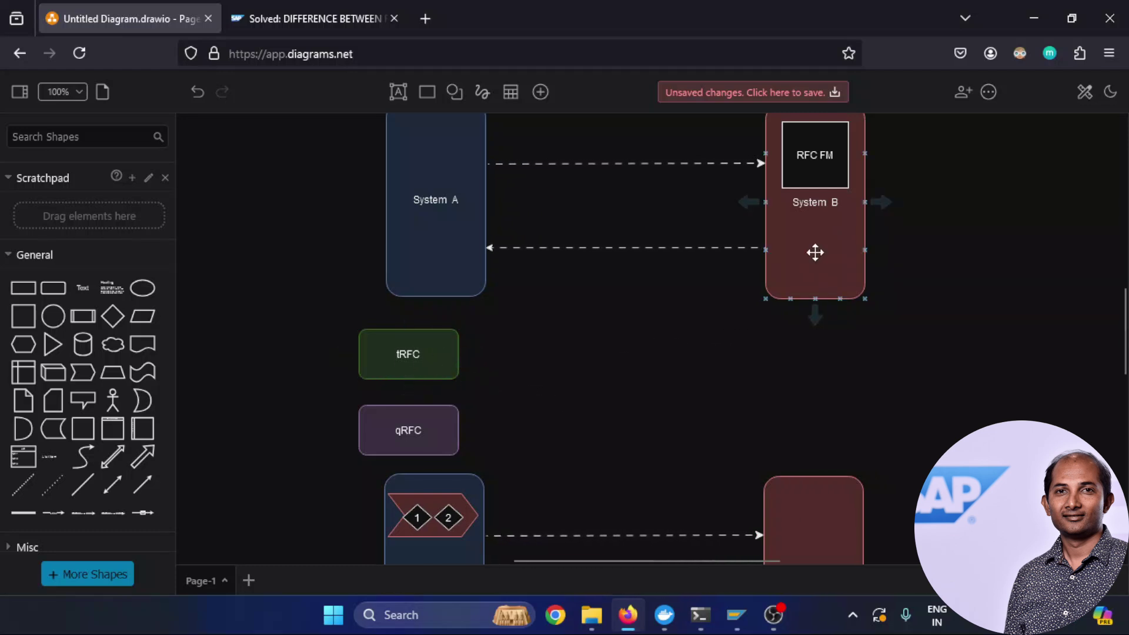
{"action": "left_click", "coordinate": [832, 171]}
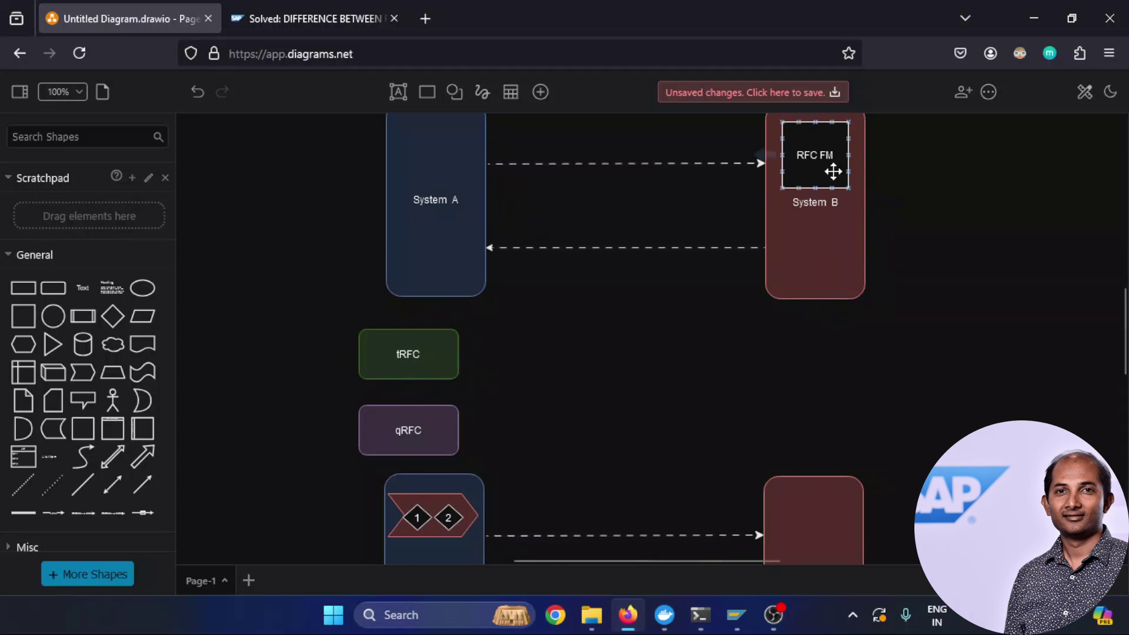
{"action": "left_click", "coordinate": [831, 260]}
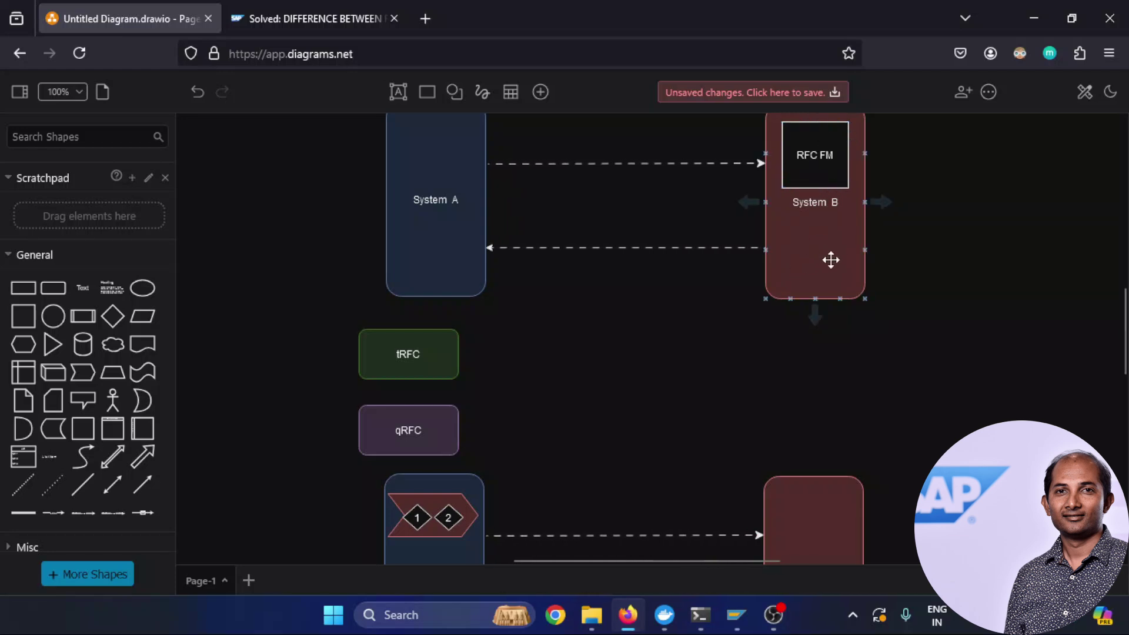
{"action": "left_click", "coordinate": [574, 382]}
{"action": "left_click", "coordinate": [380, 366]}
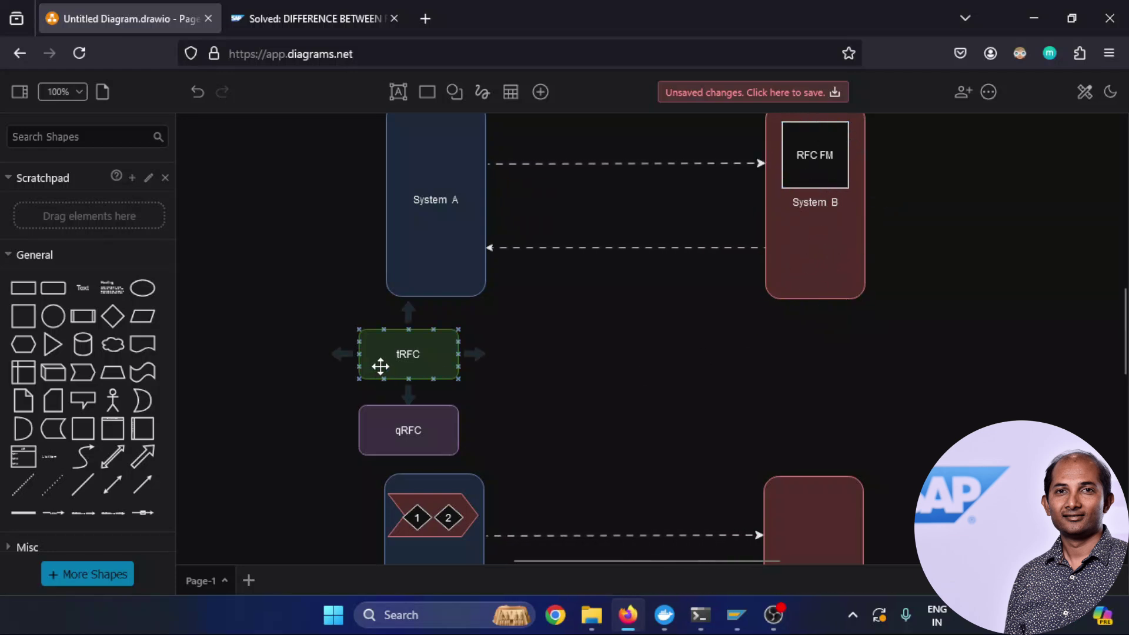
{"action": "left_click", "coordinate": [821, 388]}
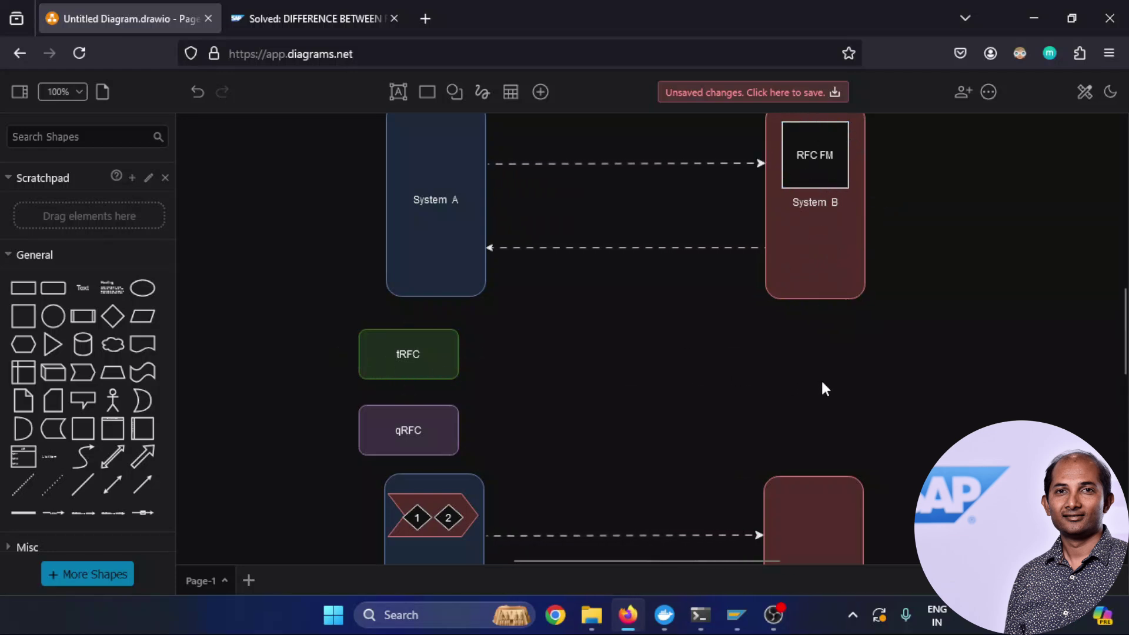
{"action": "scroll", "coordinate": [822, 388], "scroll_direction": "down", "scroll_amount": 2}
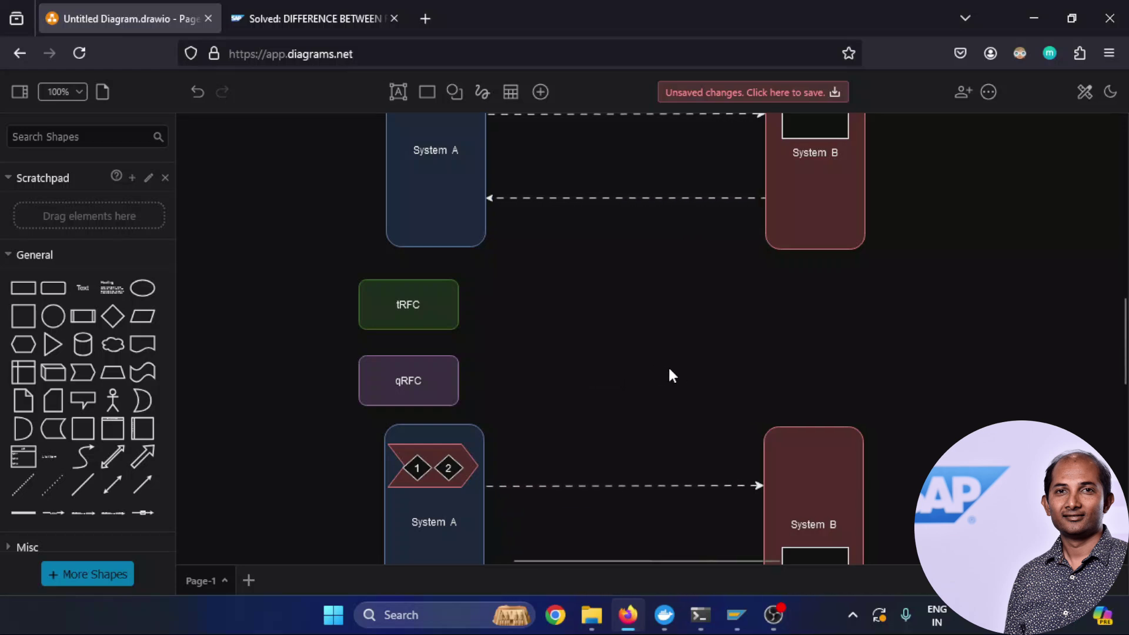
{"action": "left_click", "coordinate": [394, 400]}
{"action": "left_click", "coordinate": [743, 382]}
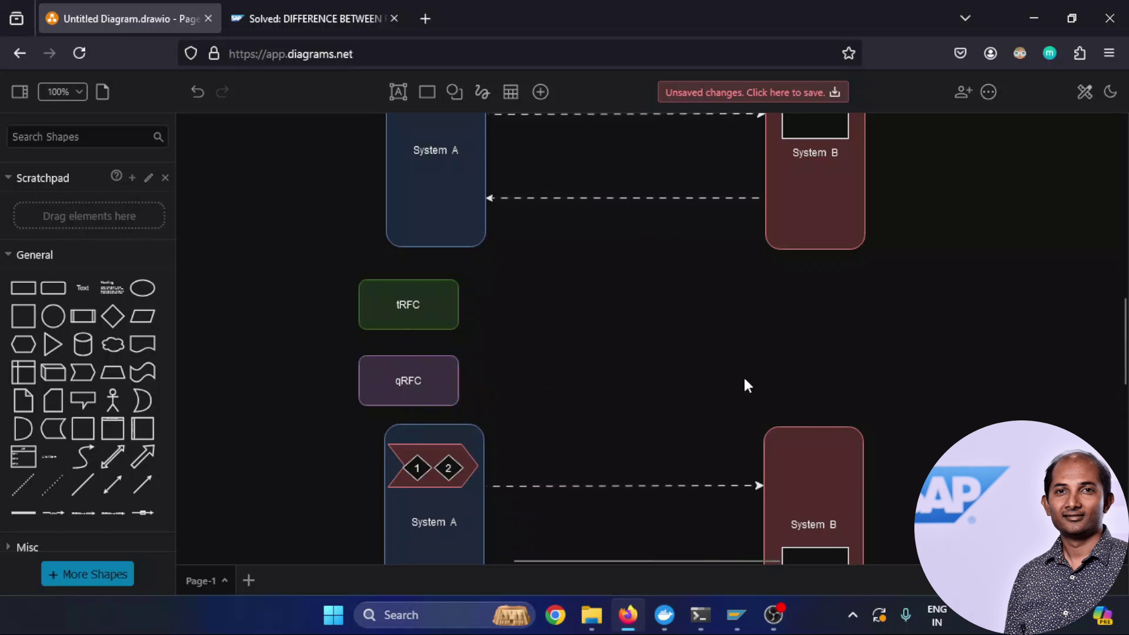
{"action": "scroll", "coordinate": [745, 383], "scroll_direction": "down", "scroll_amount": 2}
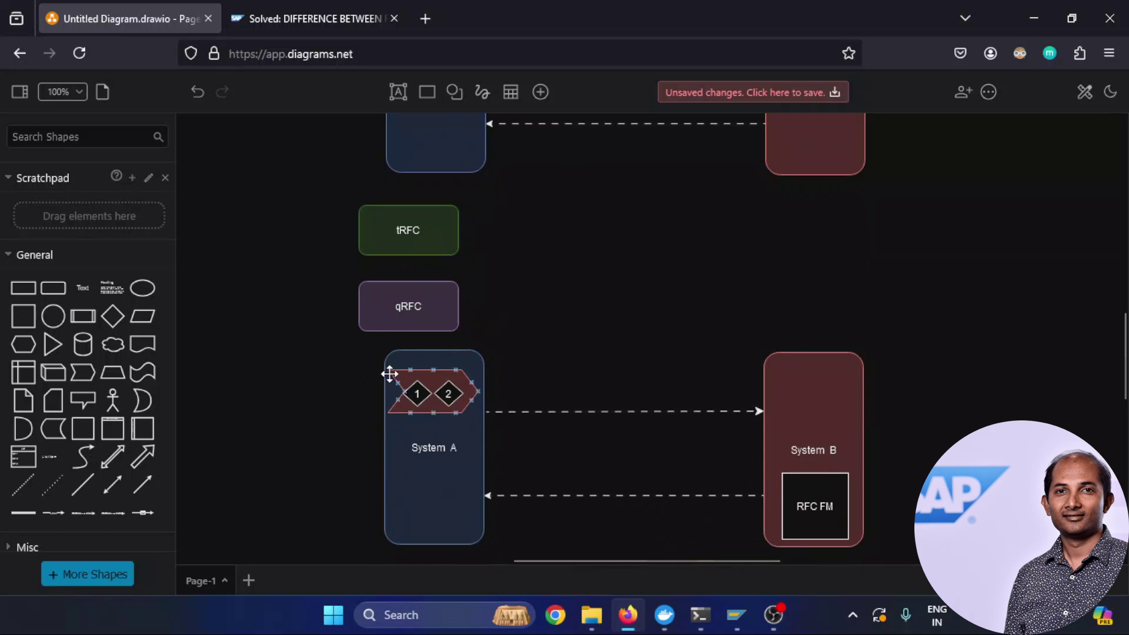
{"action": "left_click", "coordinate": [479, 378]}
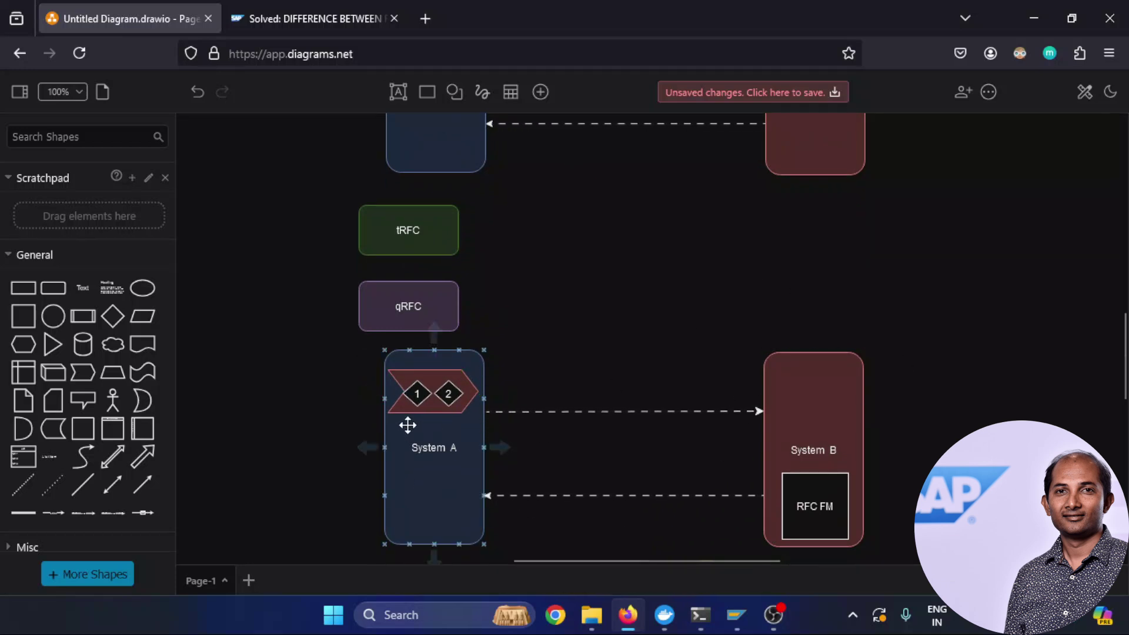
{"action": "left_click", "coordinate": [410, 403]}
{"action": "left_click", "coordinate": [413, 394]}
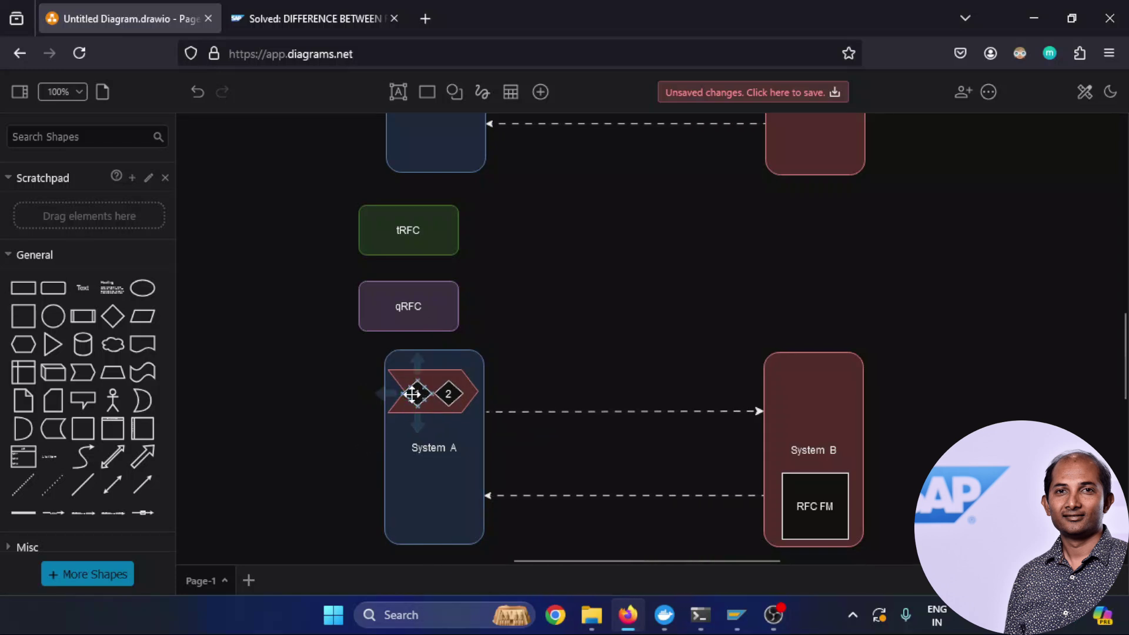
{"action": "scroll", "coordinate": [753, 399], "scroll_direction": "down", "scroll_amount": 1}
{"action": "left_click", "coordinate": [818, 460]}
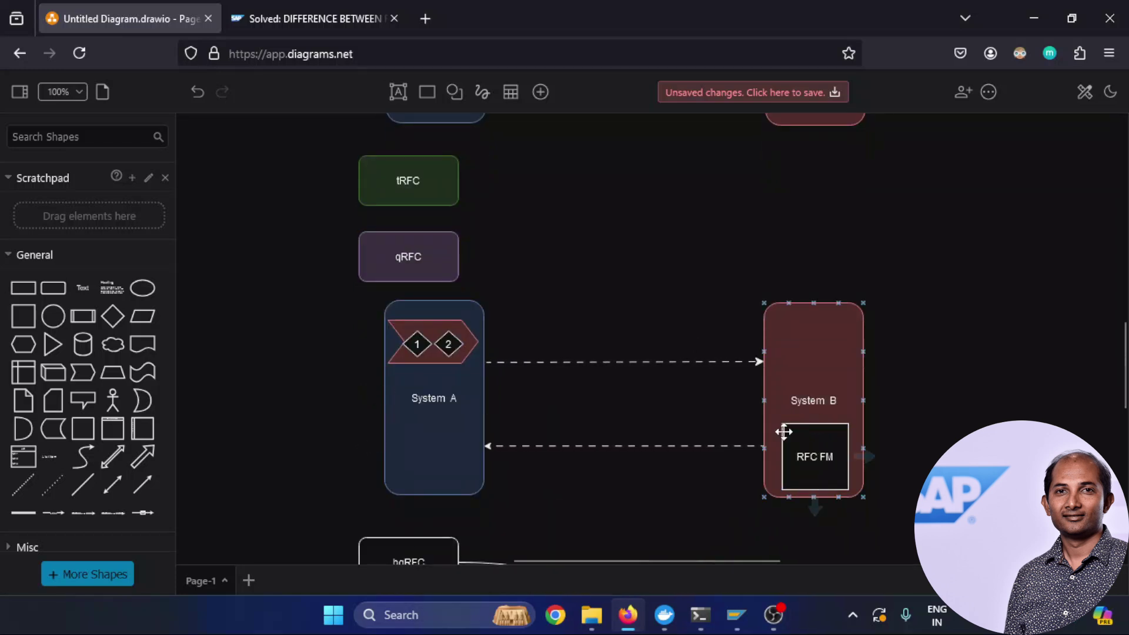
{"action": "key", "text": "Escape"}
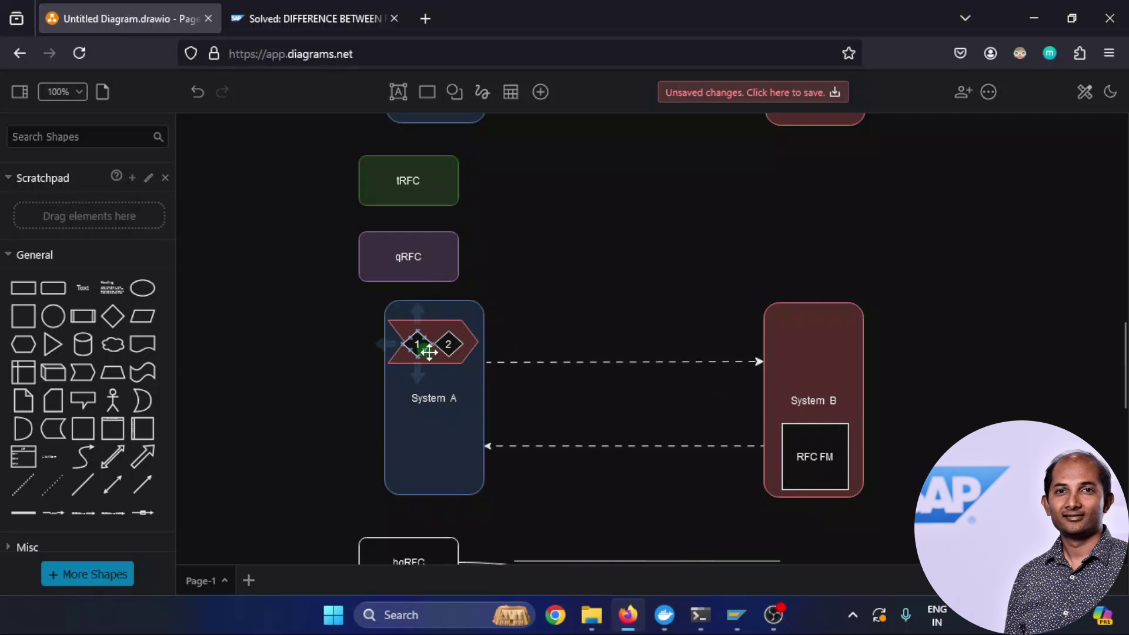
{"action": "left_click", "coordinate": [396, 325]}
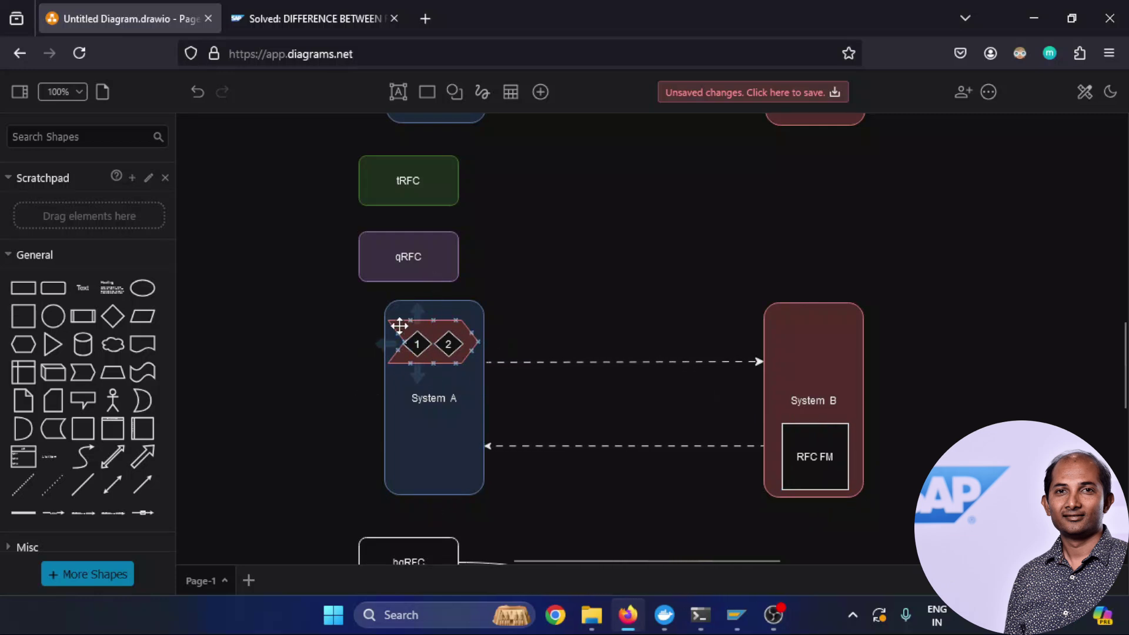
{"action": "left_click", "coordinate": [469, 320]}
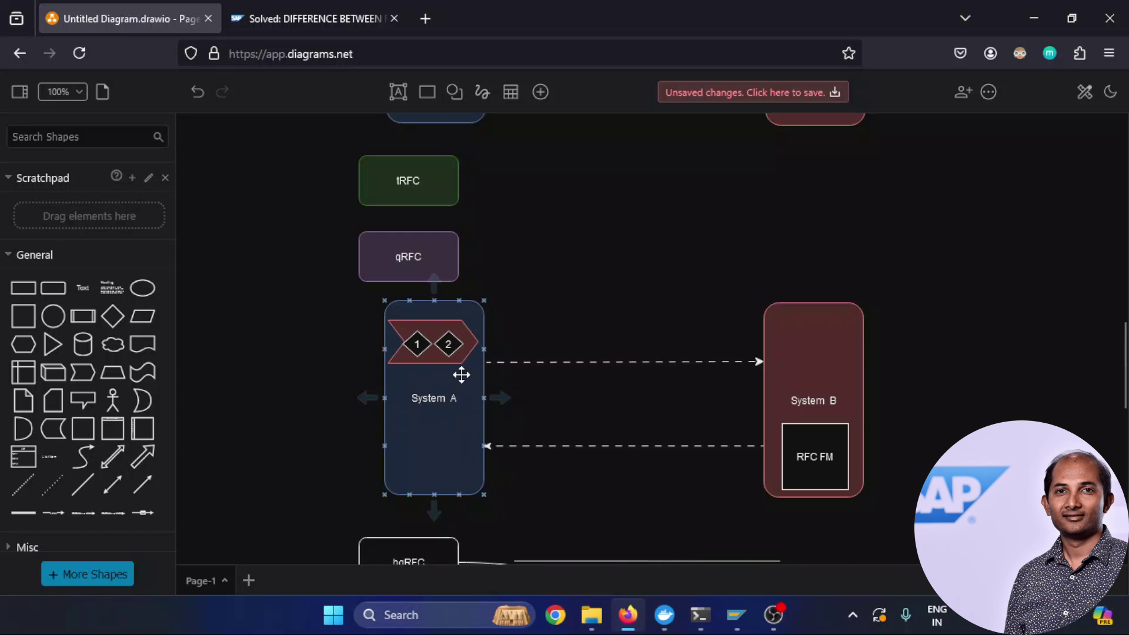
{"action": "left_click", "coordinate": [777, 358]}
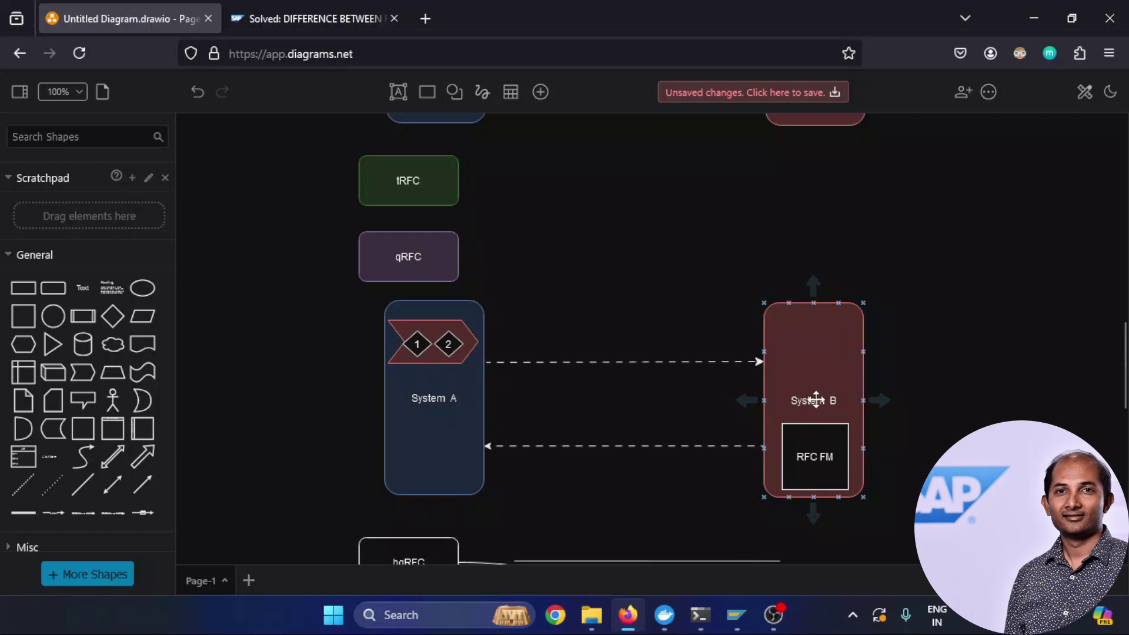
{"action": "left_click", "coordinate": [592, 357]}
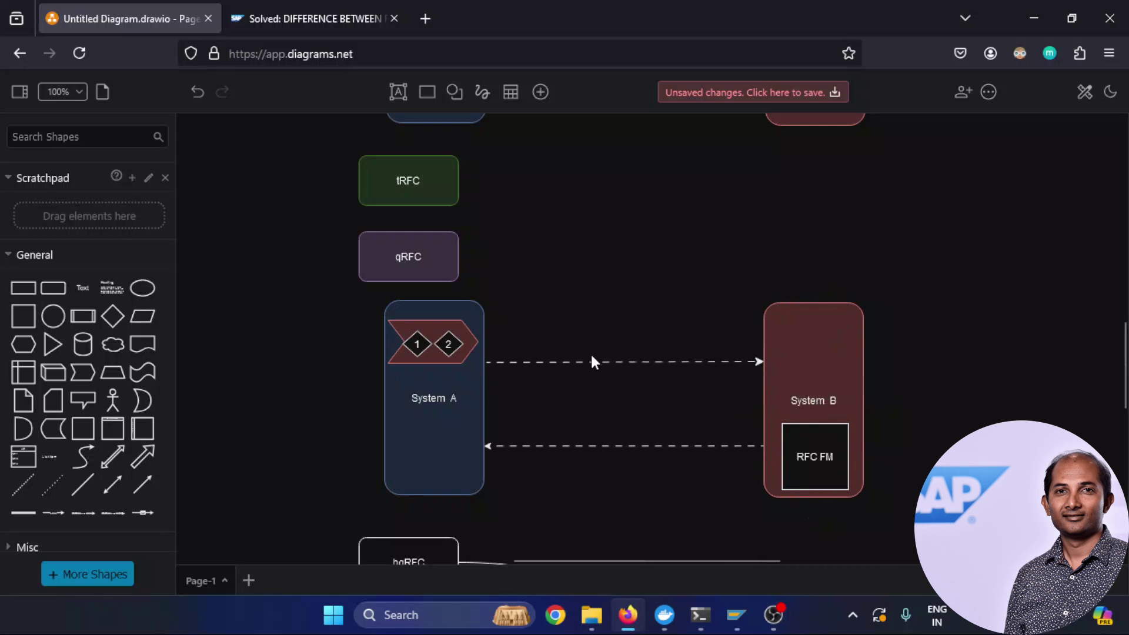
{"action": "left_click", "coordinate": [421, 360]}
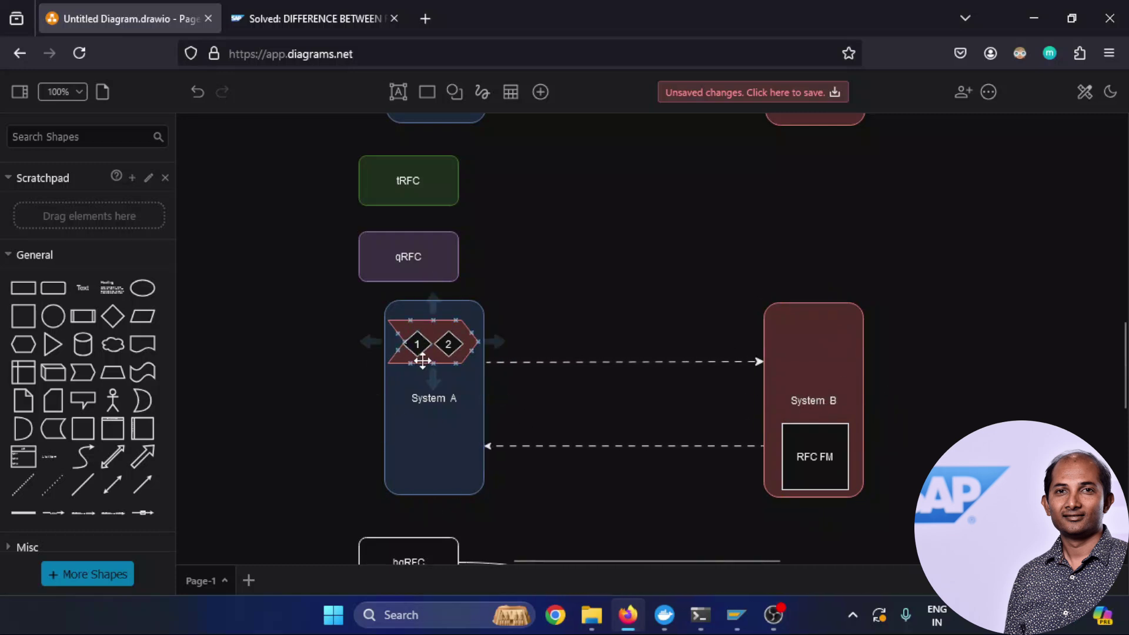
{"action": "left_click", "coordinate": [329, 353]}
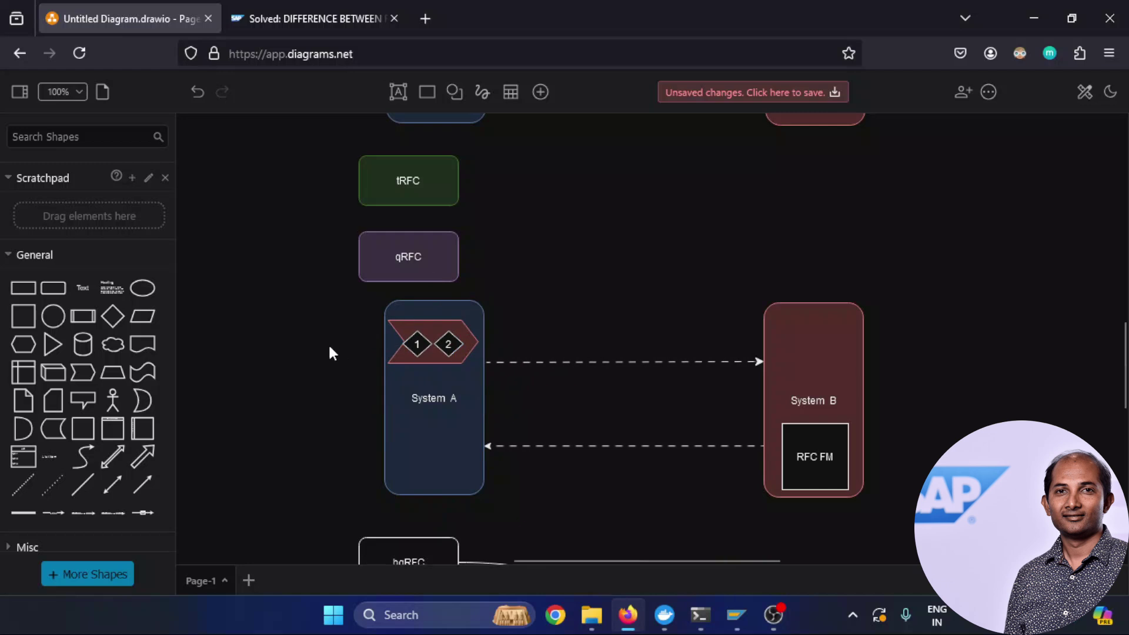
{"action": "left_click", "coordinate": [766, 419]}
{"action": "left_click", "coordinate": [963, 368]}
Duplicate System A's red chevron with diamonds 1 and 2 and place the copy atop System B.
{"action": "scroll", "coordinate": [965, 367], "scroll_direction": "down", "scroll_amount": 1}
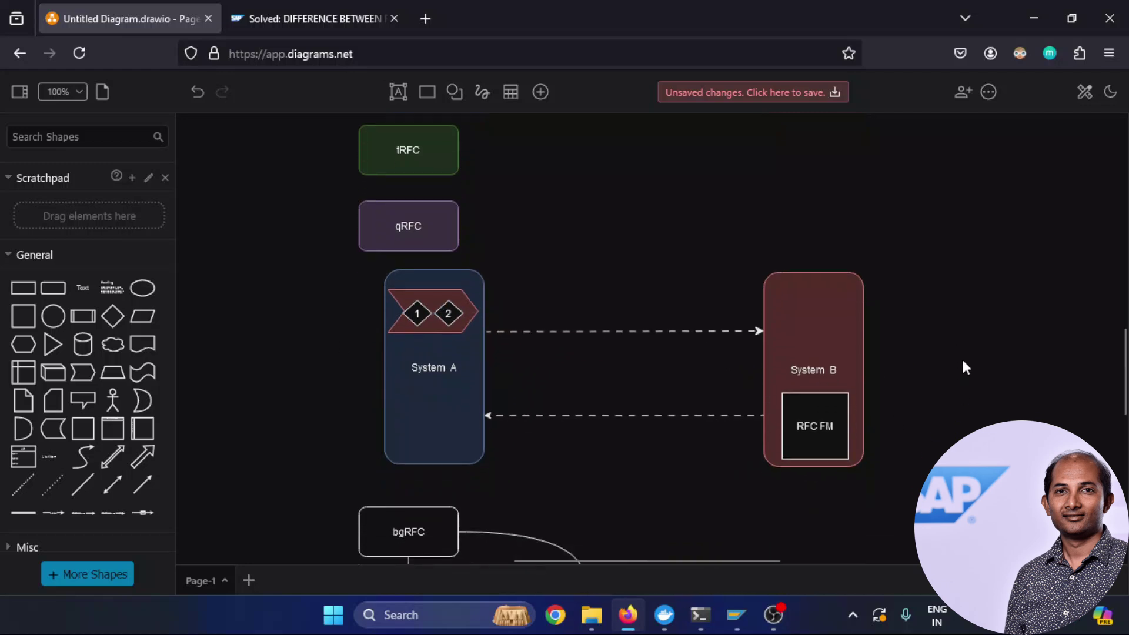
{"action": "scroll", "coordinate": [964, 367], "scroll_direction": "down", "scroll_amount": 1}
{"action": "left_click", "coordinate": [811, 377]}
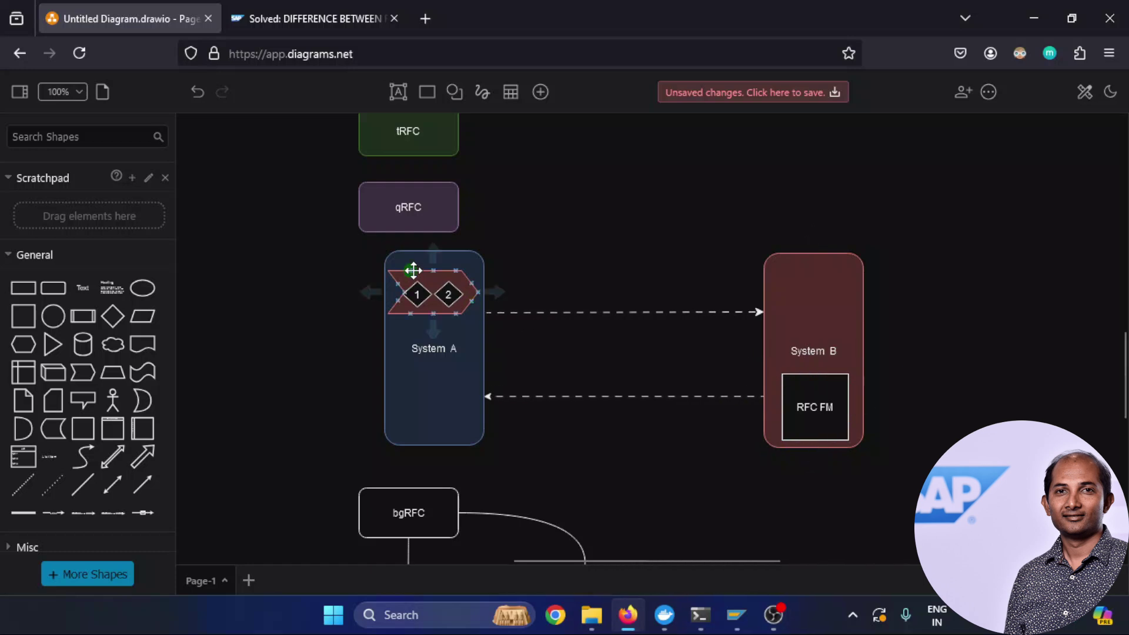
{"action": "left_click", "coordinate": [435, 272]}
{"action": "left_click", "coordinate": [417, 294], "text": "shift"}
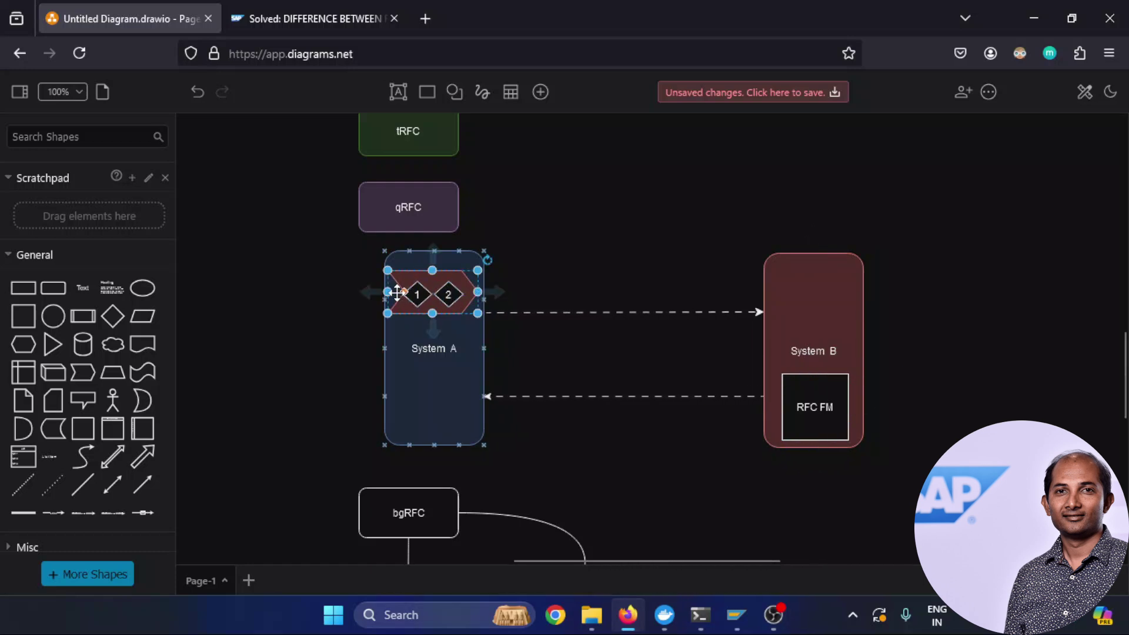
{"action": "left_click", "coordinate": [449, 294], "text": "shift"}
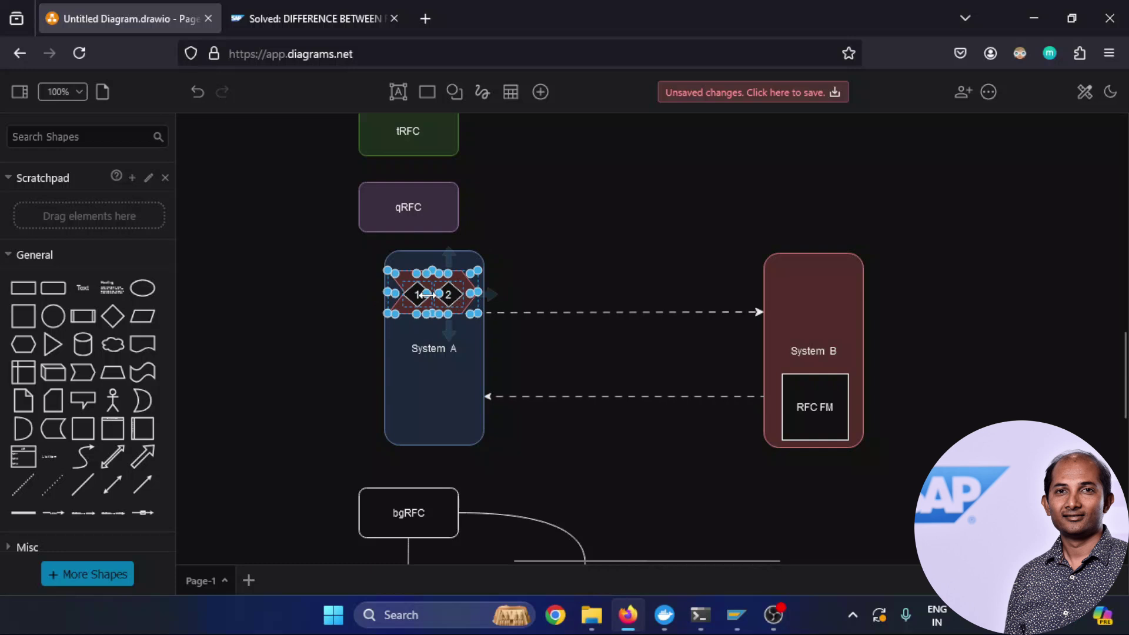
{"action": "key", "text": "ctrl+d"}
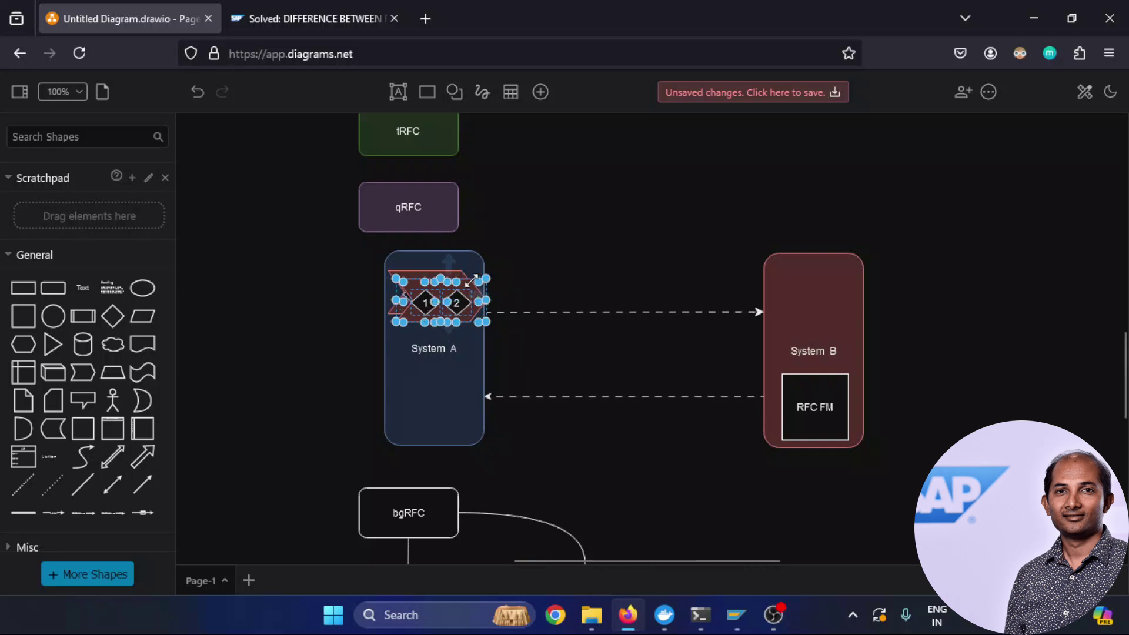
{"action": "left_click_drag", "start_coordinate": [466, 286], "coordinate": [840, 288]}
{"action": "left_click", "coordinate": [924, 305]}
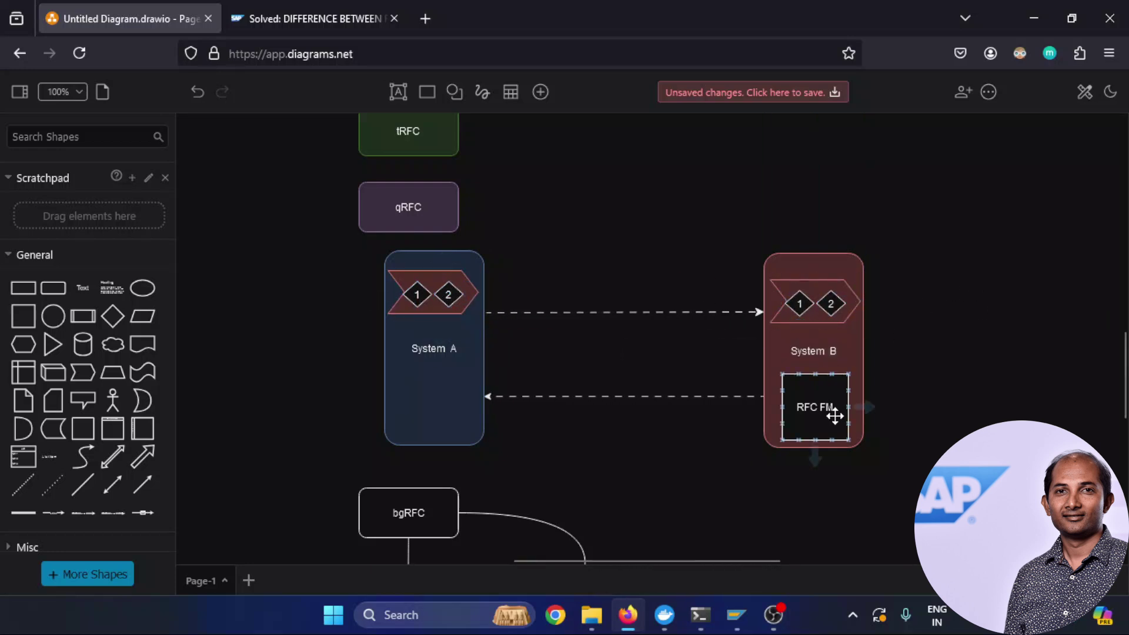
Compare the copied diamond group in System B with System A, then clear the selection.
{"action": "left_click", "coordinate": [838, 316]}
{"action": "left_click", "coordinate": [429, 317]}
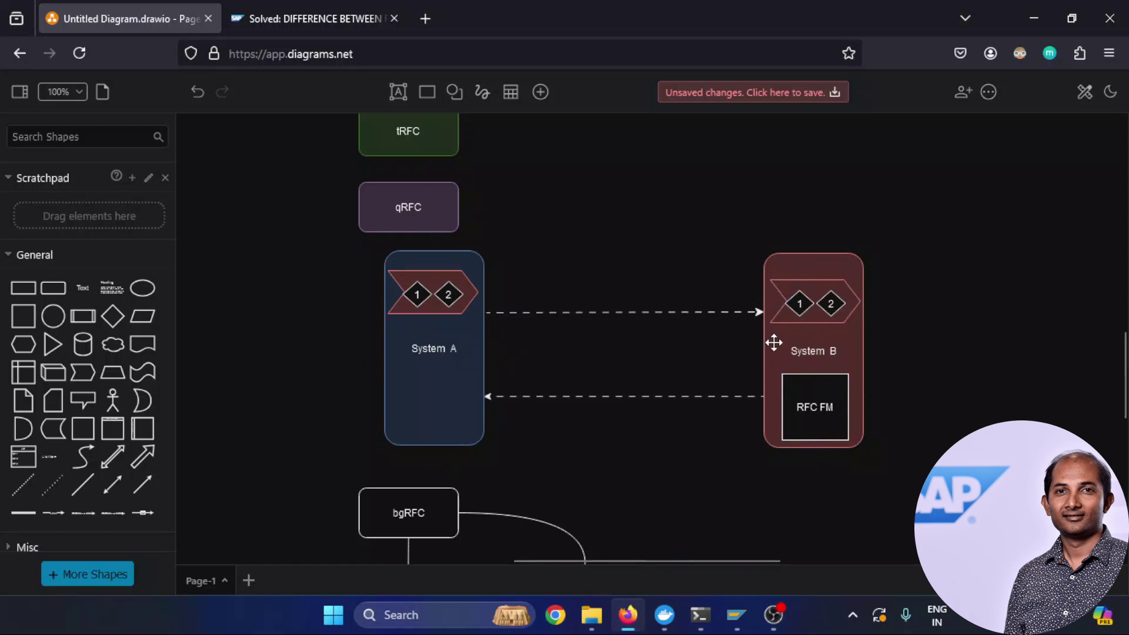
{"action": "left_click", "coordinate": [793, 316]}
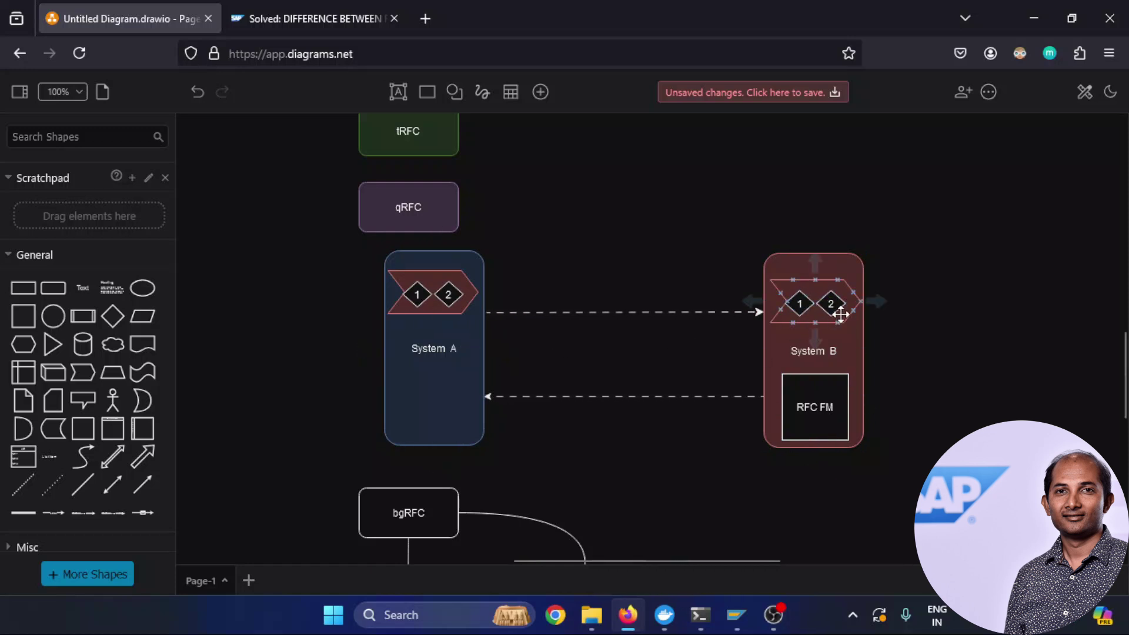
{"action": "left_click", "coordinate": [801, 304]}
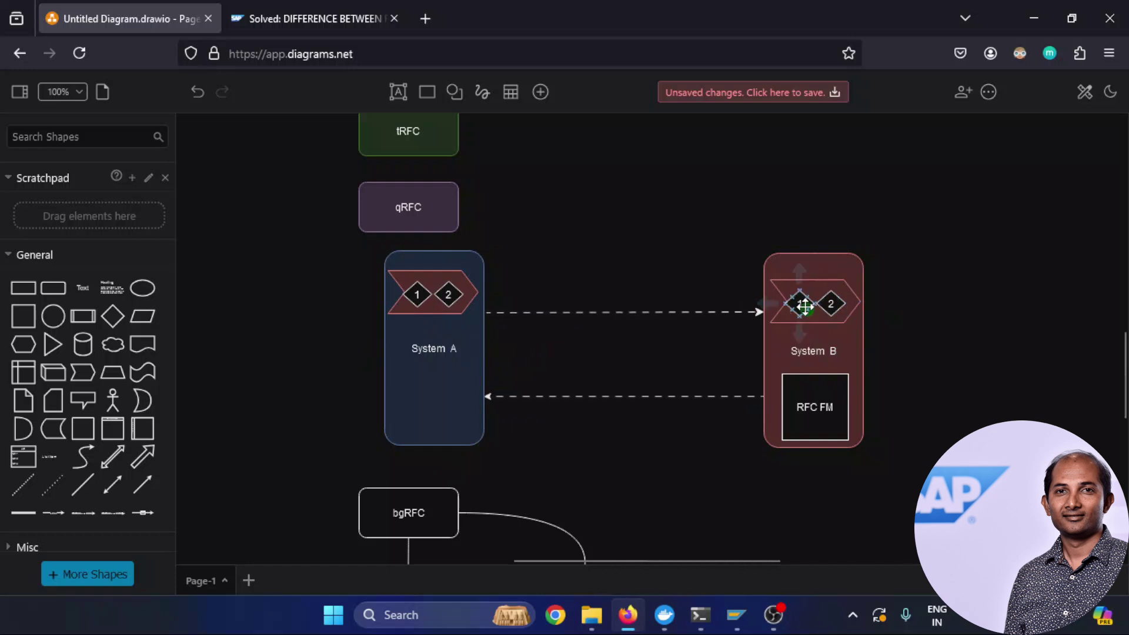
{"action": "left_click", "coordinate": [836, 393]}
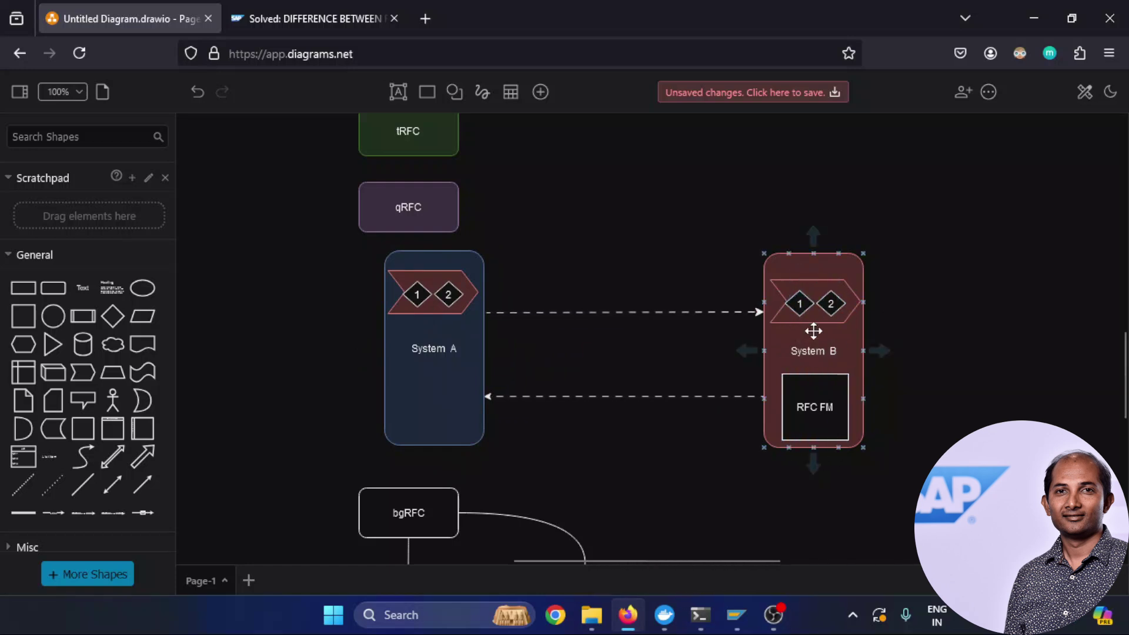
{"action": "left_click", "coordinate": [952, 435]}
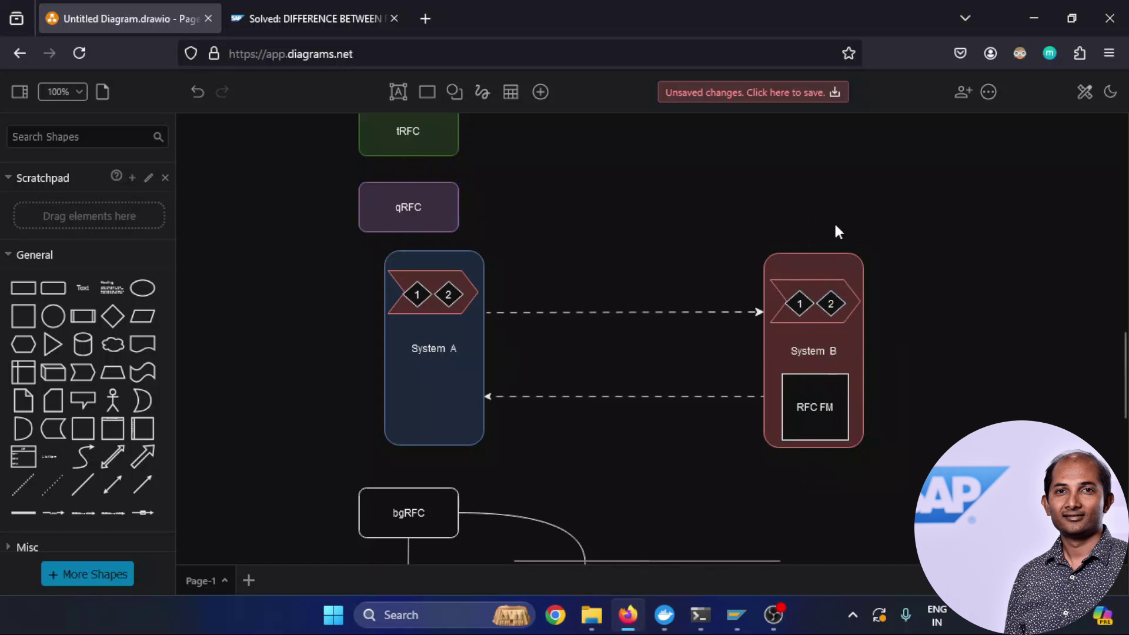
{"action": "scroll", "coordinate": [834, 221], "scroll_direction": "down", "scroll_amount": 3}
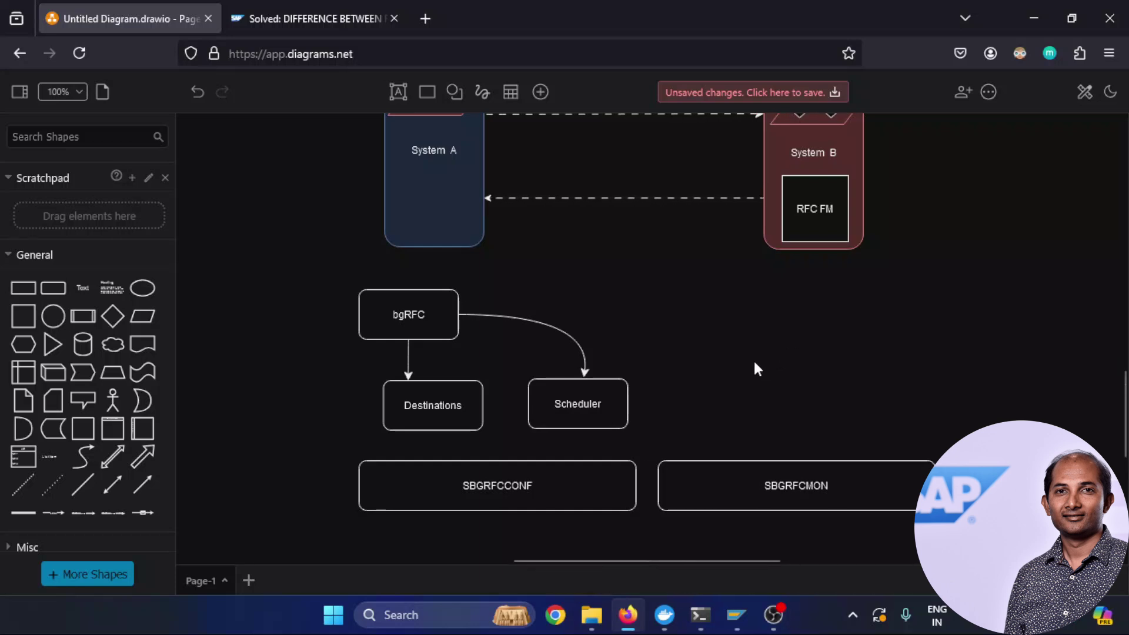
{"action": "scroll", "coordinate": [757, 368], "scroll_direction": "up", "scroll_amount": 5}
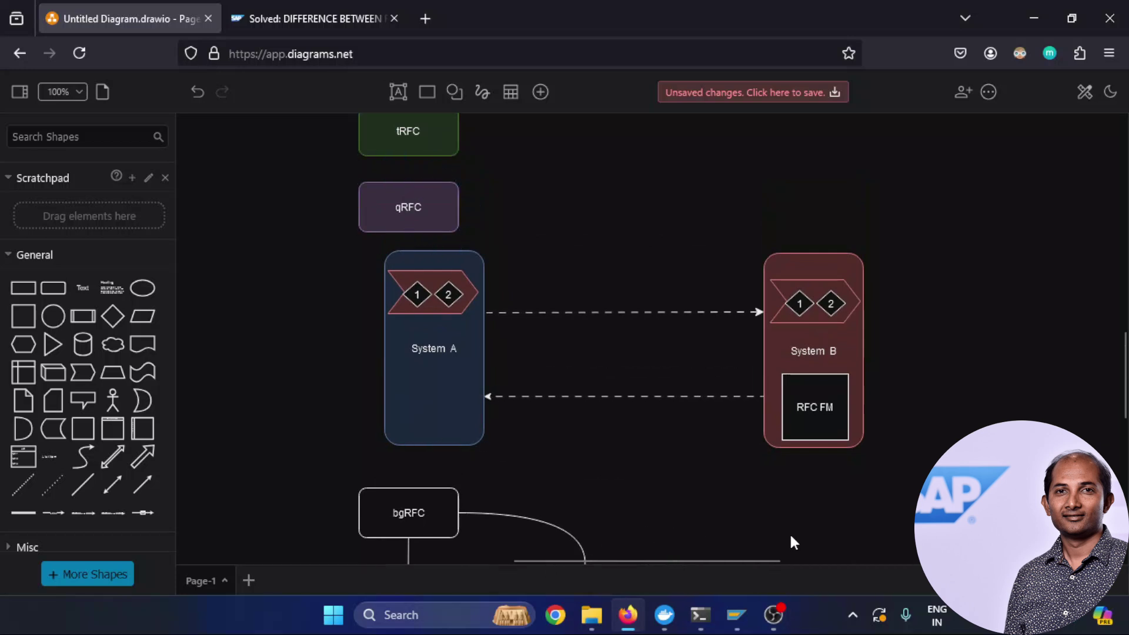
{"action": "scroll", "coordinate": [789, 531], "scroll_direction": "down", "scroll_amount": 2}
{"action": "scroll", "coordinate": [789, 532], "scroll_direction": "down", "scroll_amount": 1}
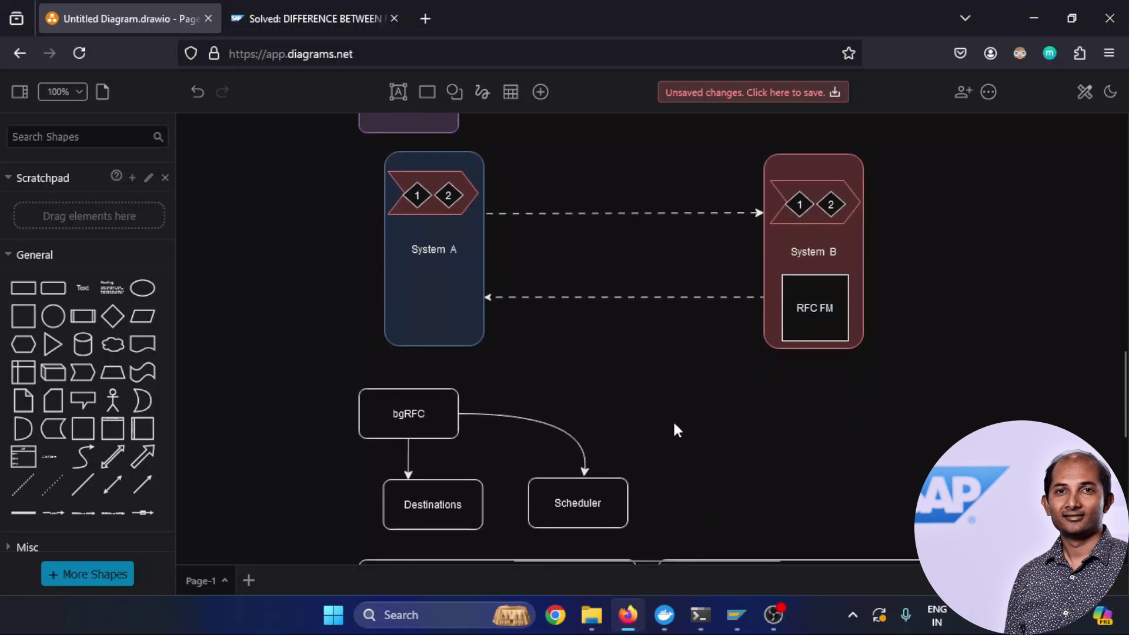
{"action": "scroll", "coordinate": [671, 416], "scroll_direction": "down", "scroll_amount": 2}
{"action": "left_click", "coordinate": [411, 364]}
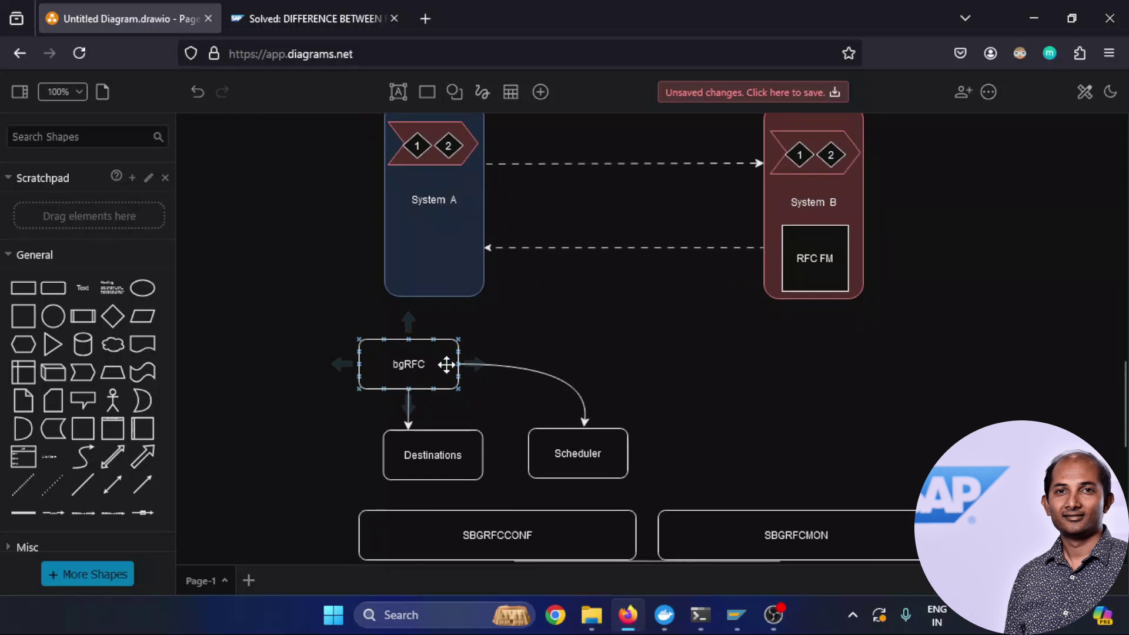
{"action": "left_click", "coordinate": [770, 379]}
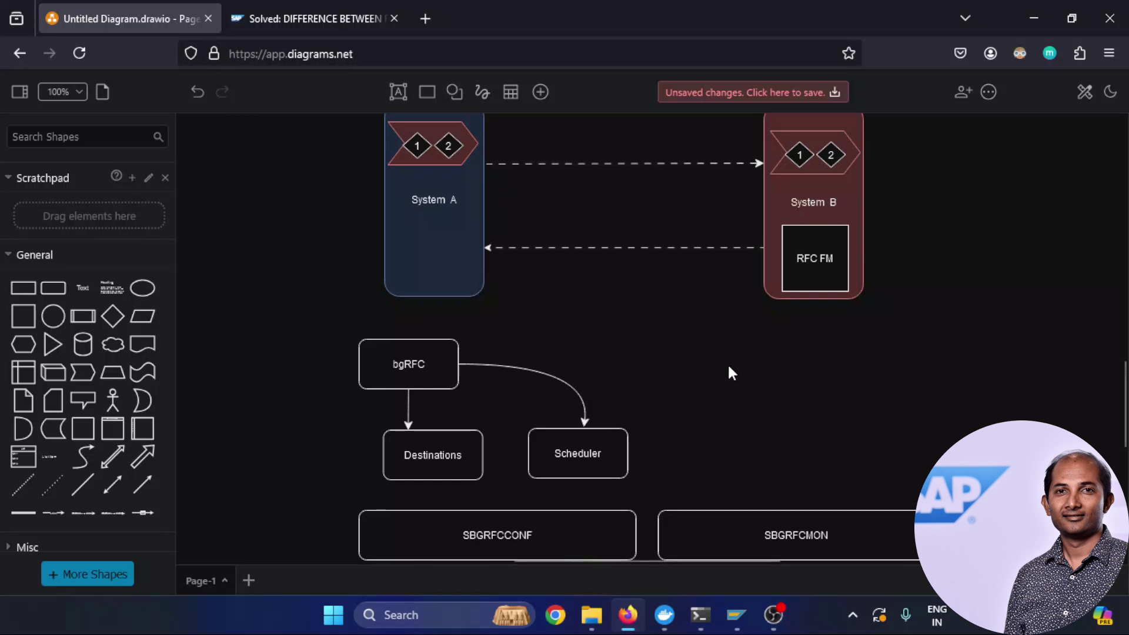
{"action": "scroll", "coordinate": [727, 370], "scroll_direction": "up", "scroll_amount": 1}
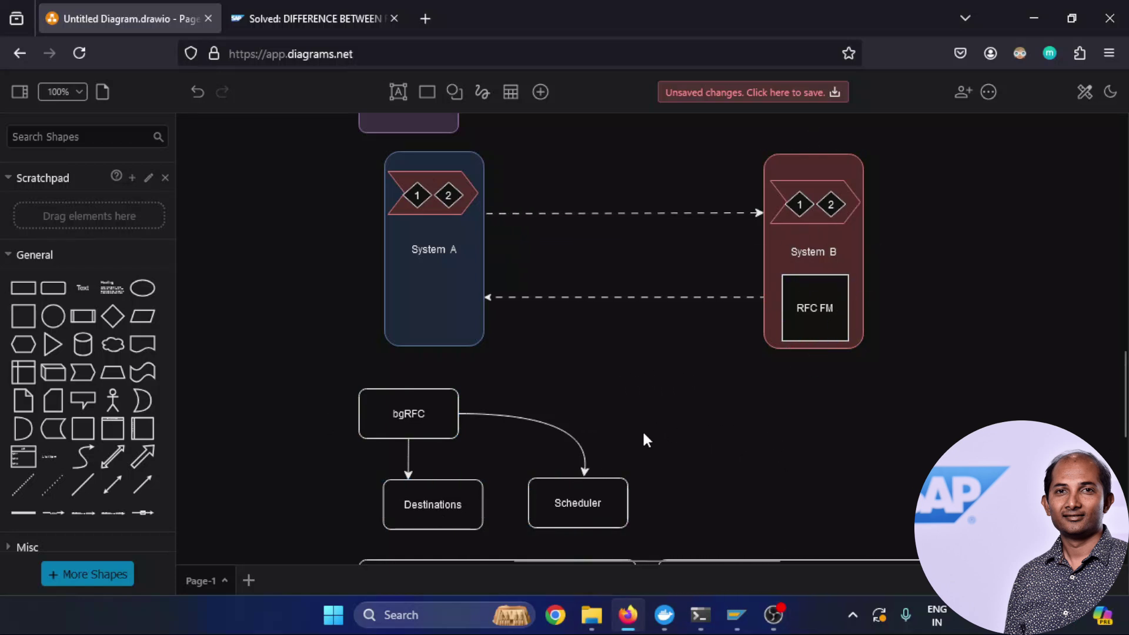
{"action": "left_click", "coordinate": [391, 434]}
{"action": "left_click", "coordinate": [850, 441]}
{"action": "scroll", "coordinate": [904, 427], "scroll_direction": "down", "scroll_amount": 1}
{"action": "scroll", "coordinate": [904, 432], "scroll_direction": "down", "scroll_amount": 1}
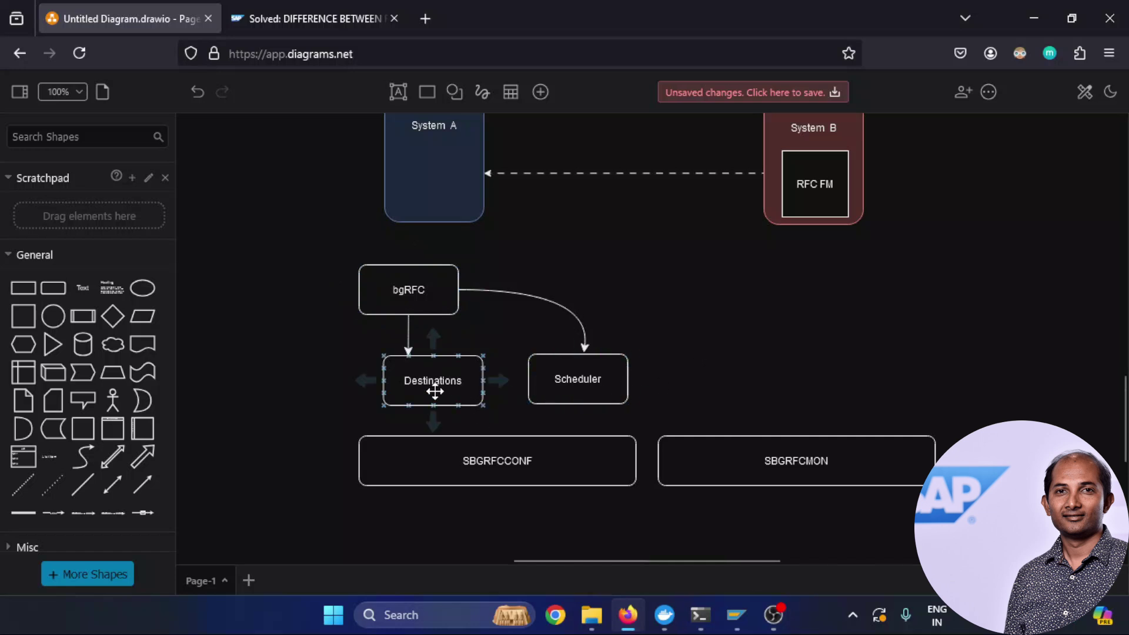
{"action": "left_click", "coordinate": [506, 393]}
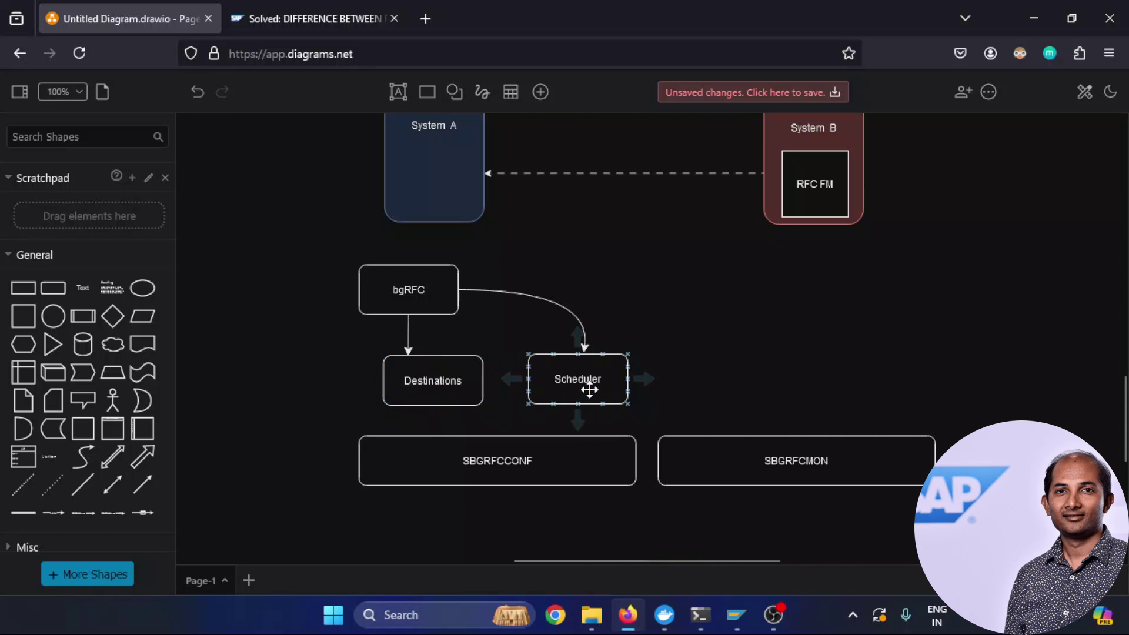
{"action": "left_click", "coordinate": [431, 383]}
{"action": "left_click", "coordinate": [539, 388]}
{"action": "left_click", "coordinate": [485, 526]}
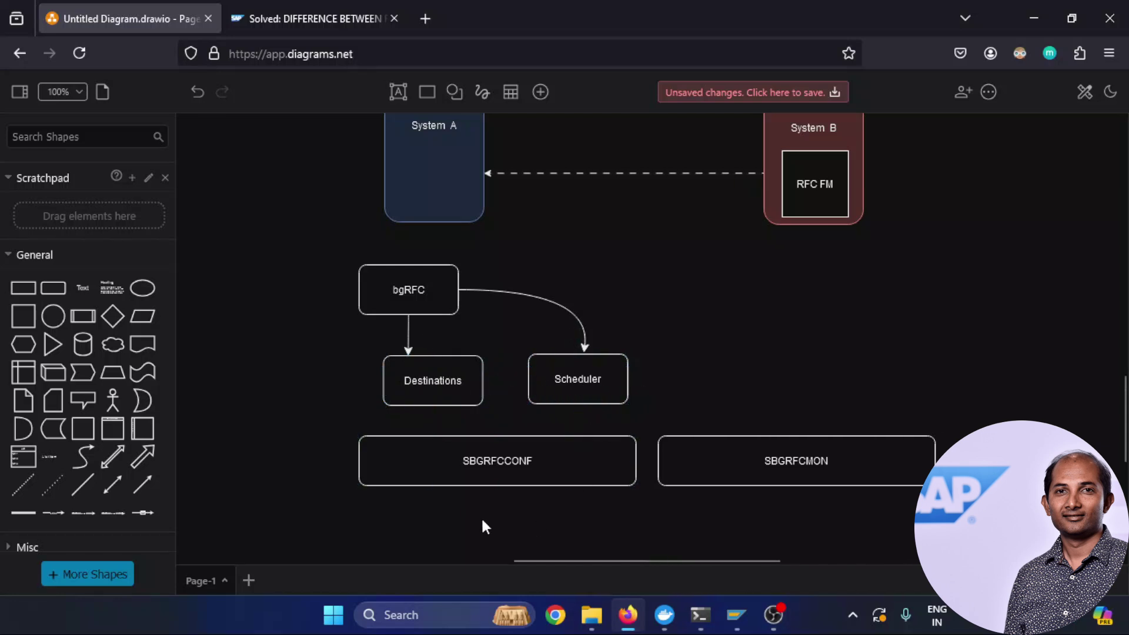
{"action": "left_click", "coordinate": [465, 475]}
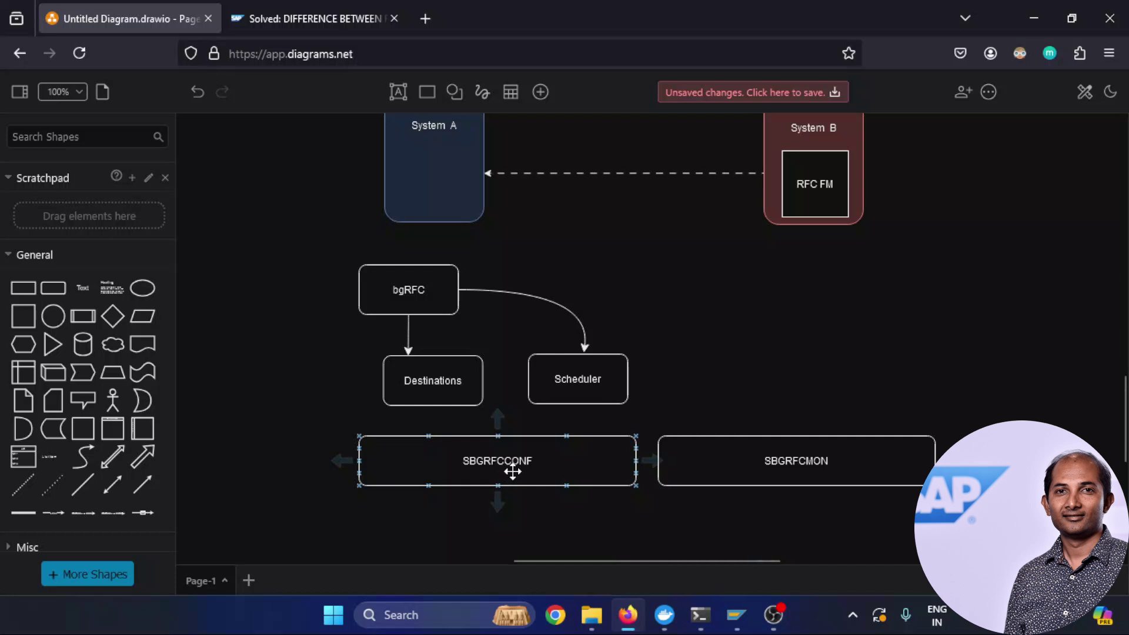
{"action": "left_click", "coordinate": [385, 297]}
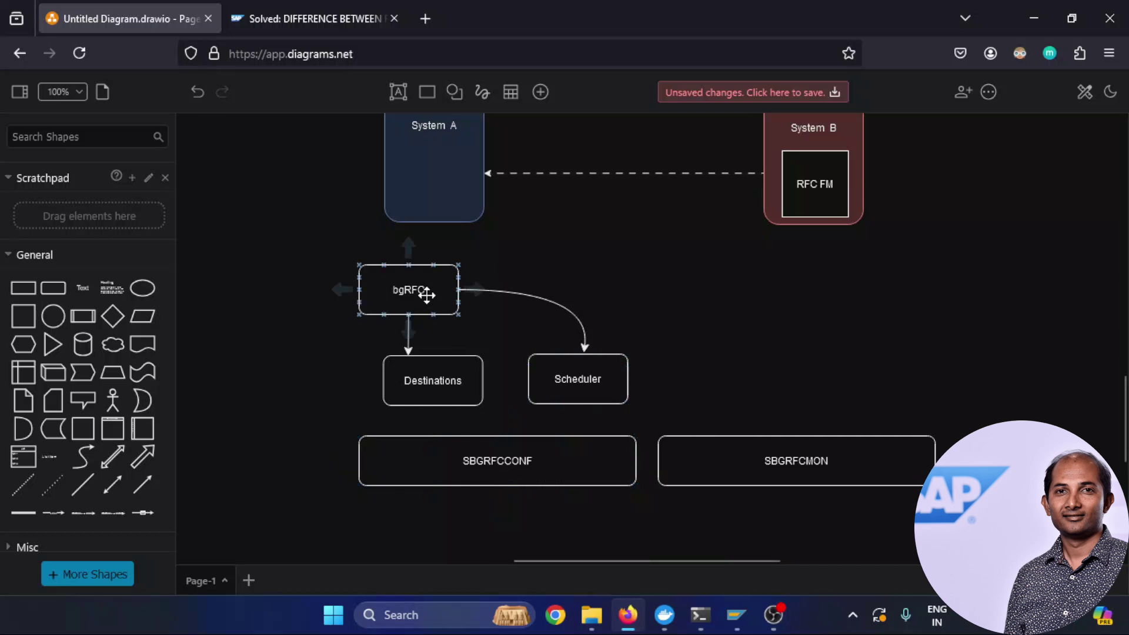
{"action": "left_click", "coordinate": [624, 344]}
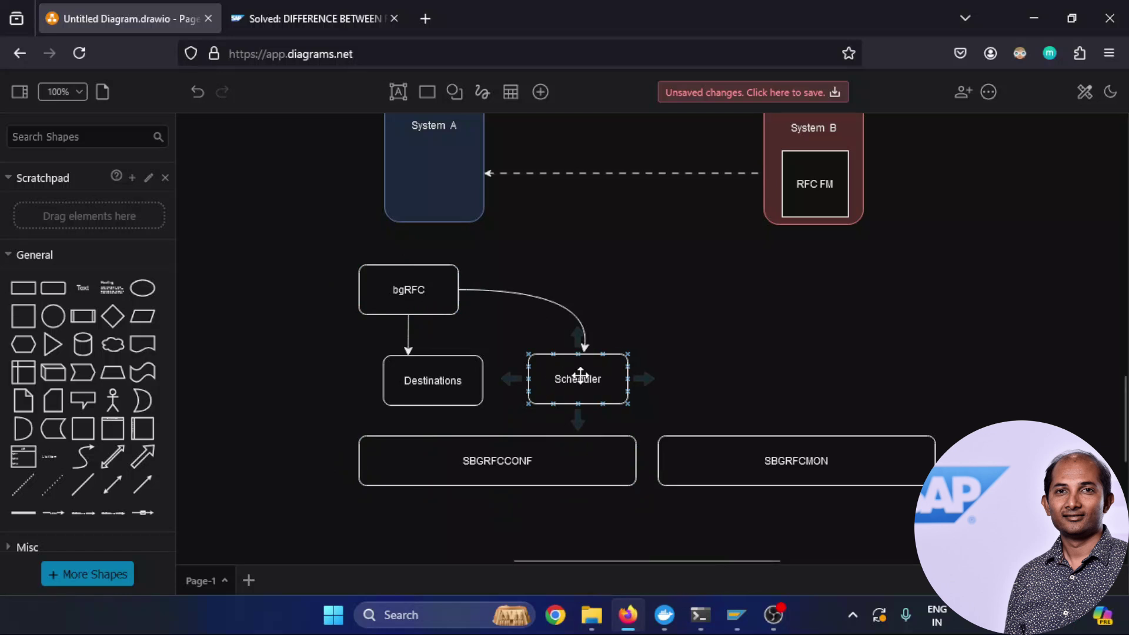
{"action": "left_click", "coordinate": [607, 285]}
{"action": "scroll", "coordinate": [585, 376], "scroll_direction": "up", "scroll_amount": 2}
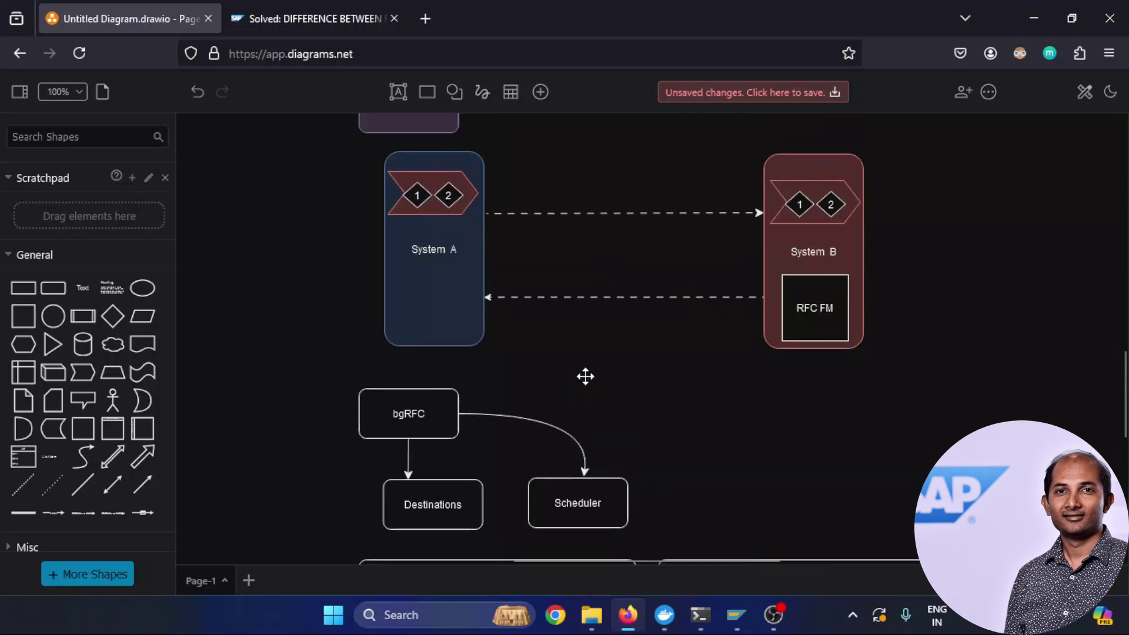
{"action": "scroll", "coordinate": [609, 294], "scroll_direction": "up", "scroll_amount": 2}
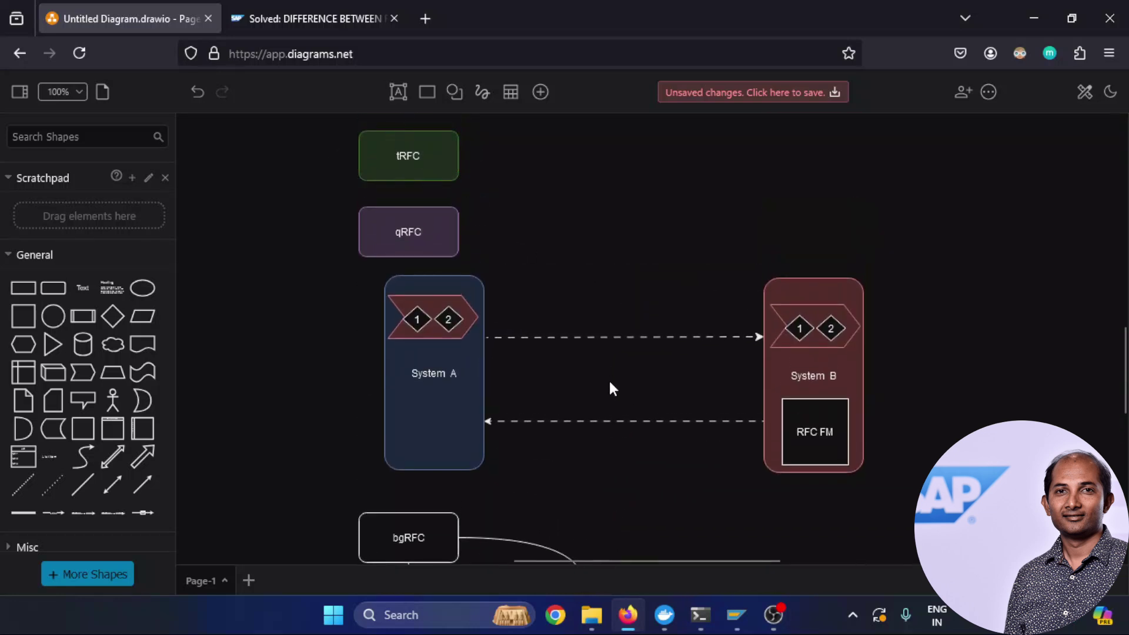
{"action": "scroll", "coordinate": [608, 379], "scroll_direction": "down", "scroll_amount": 2}
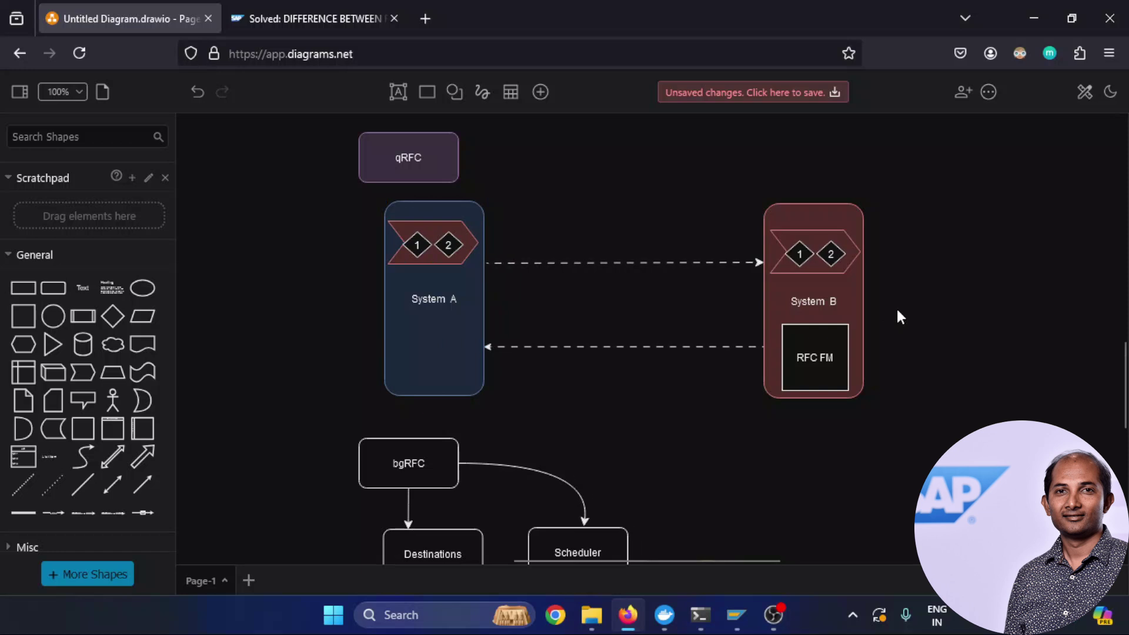
{"action": "scroll", "coordinate": [896, 312], "scroll_direction": "down", "scroll_amount": 4}
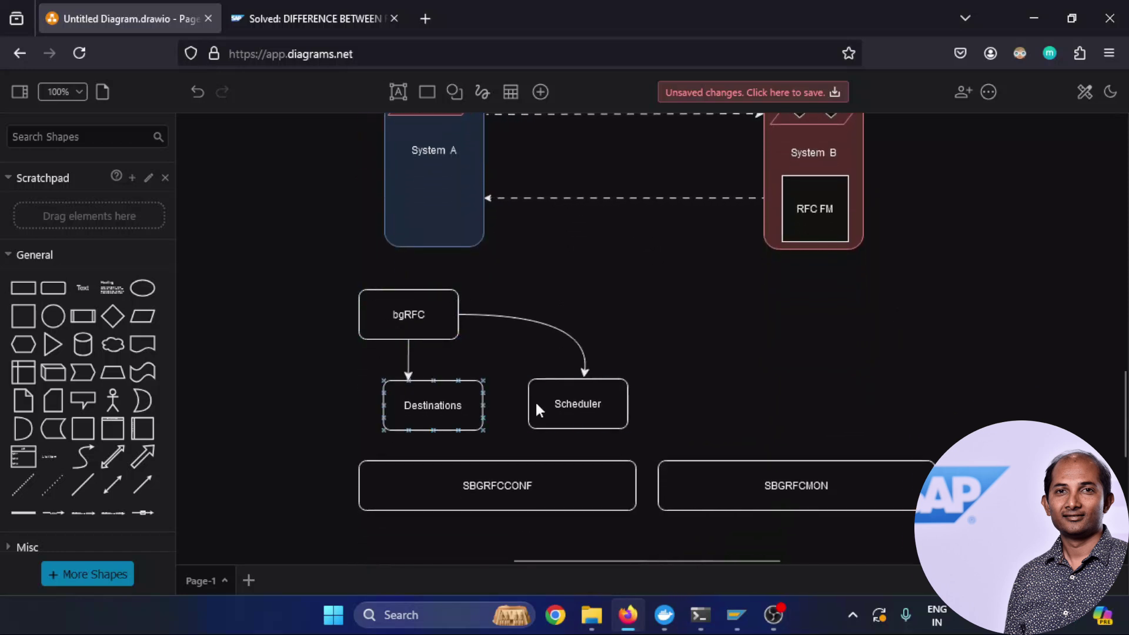
{"action": "left_click", "coordinate": [358, 333]}
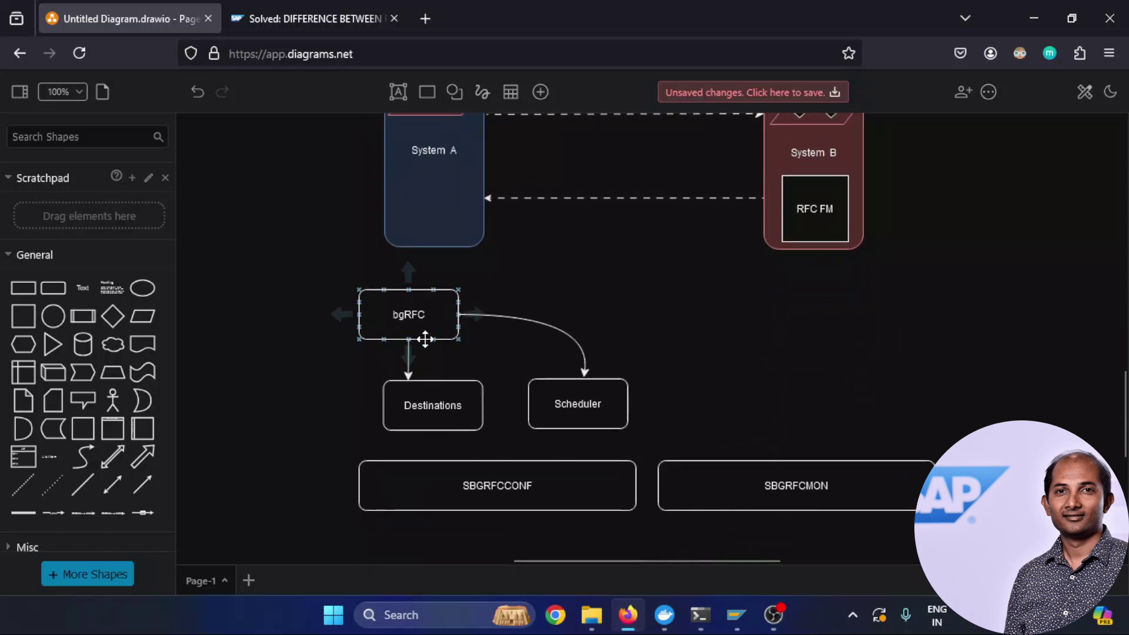
{"action": "left_click", "coordinate": [813, 341]}
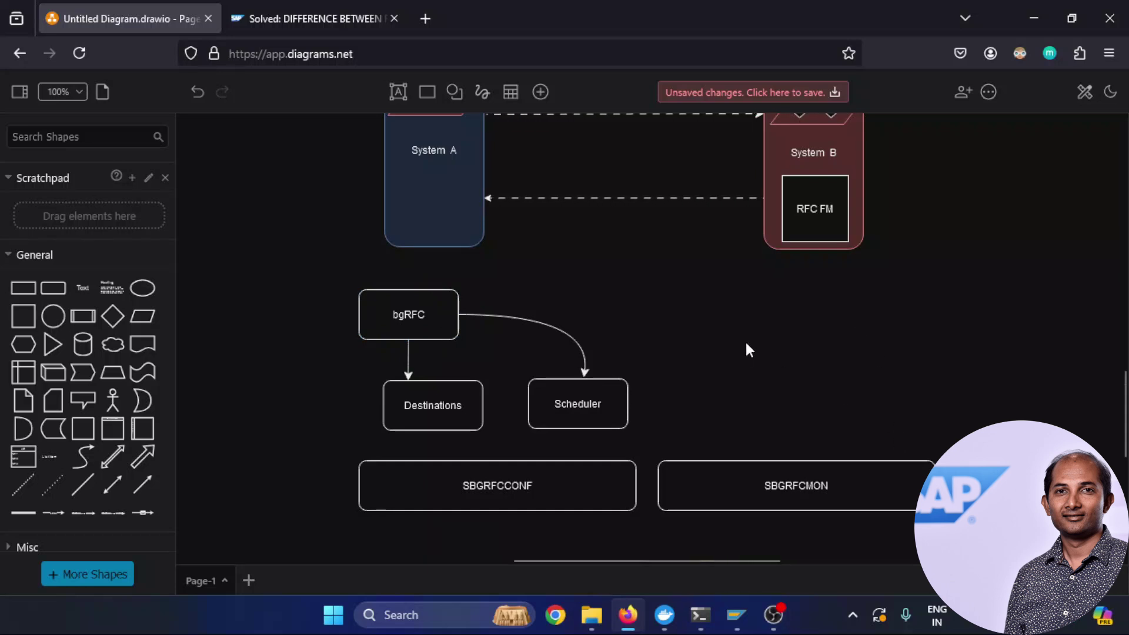
{"action": "left_click", "coordinate": [787, 496]}
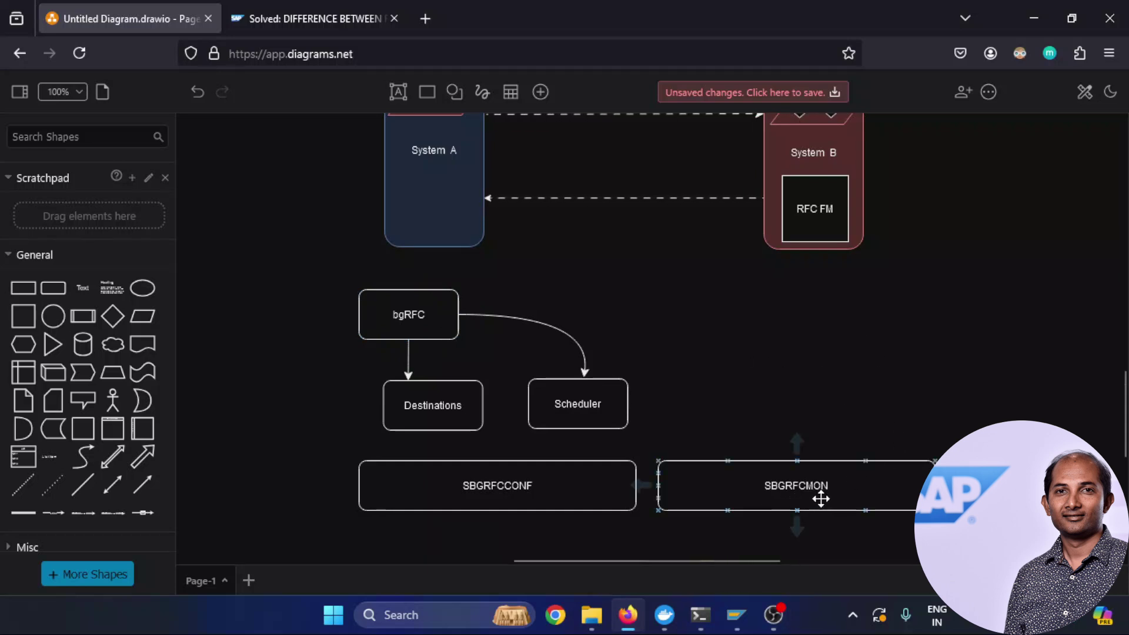
{"action": "left_click", "coordinate": [770, 337]}
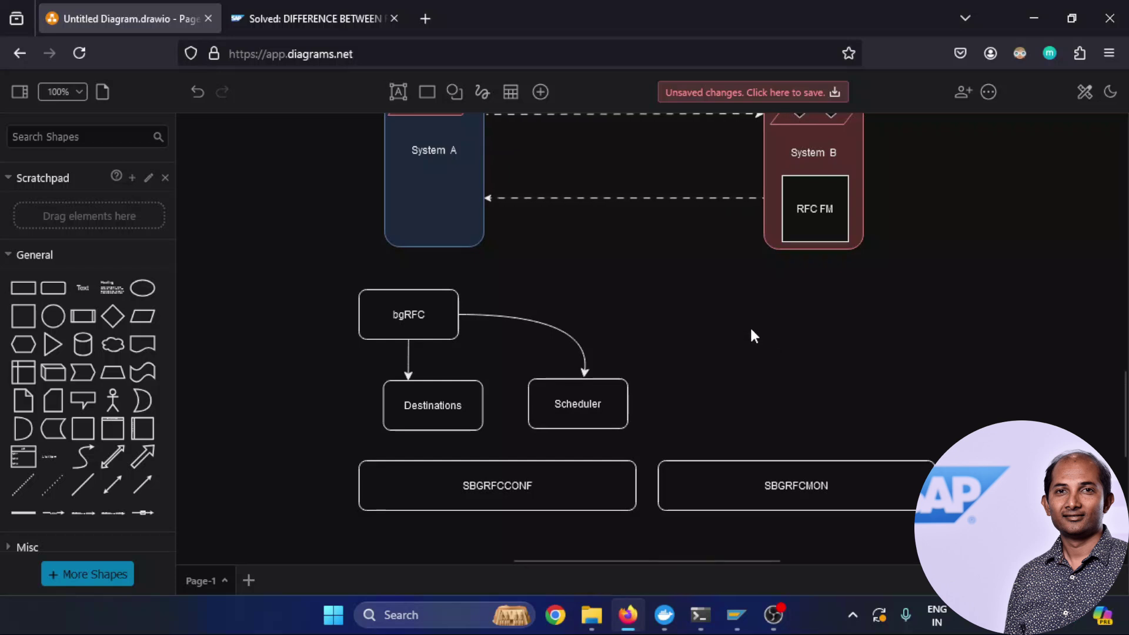
{"action": "left_click", "coordinate": [780, 503]}
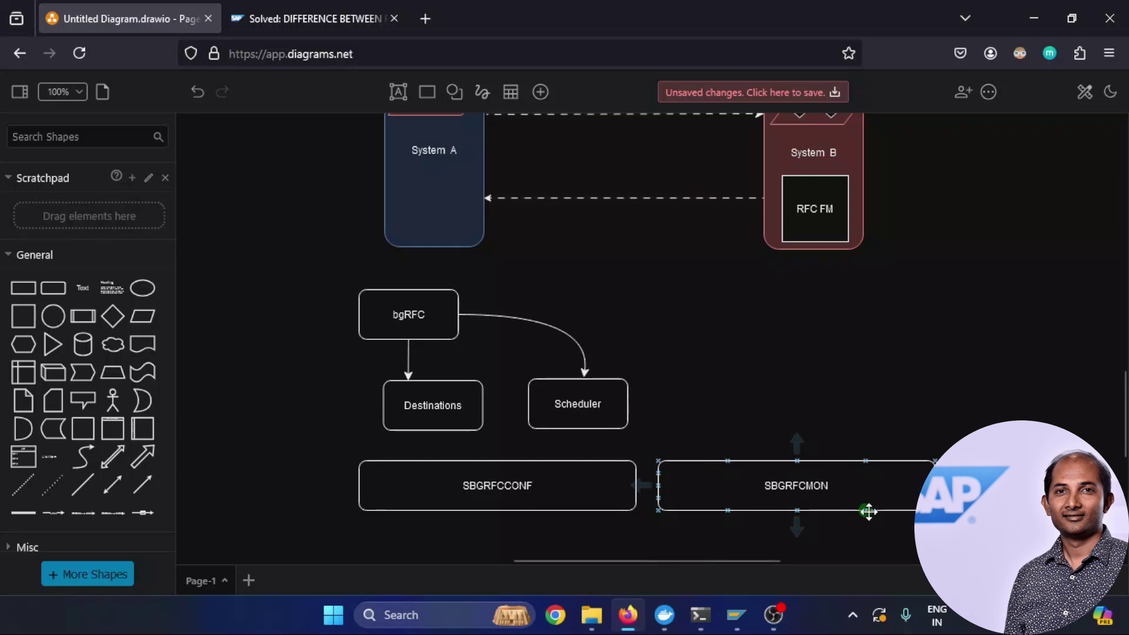
{"action": "left_click", "coordinate": [614, 272]}
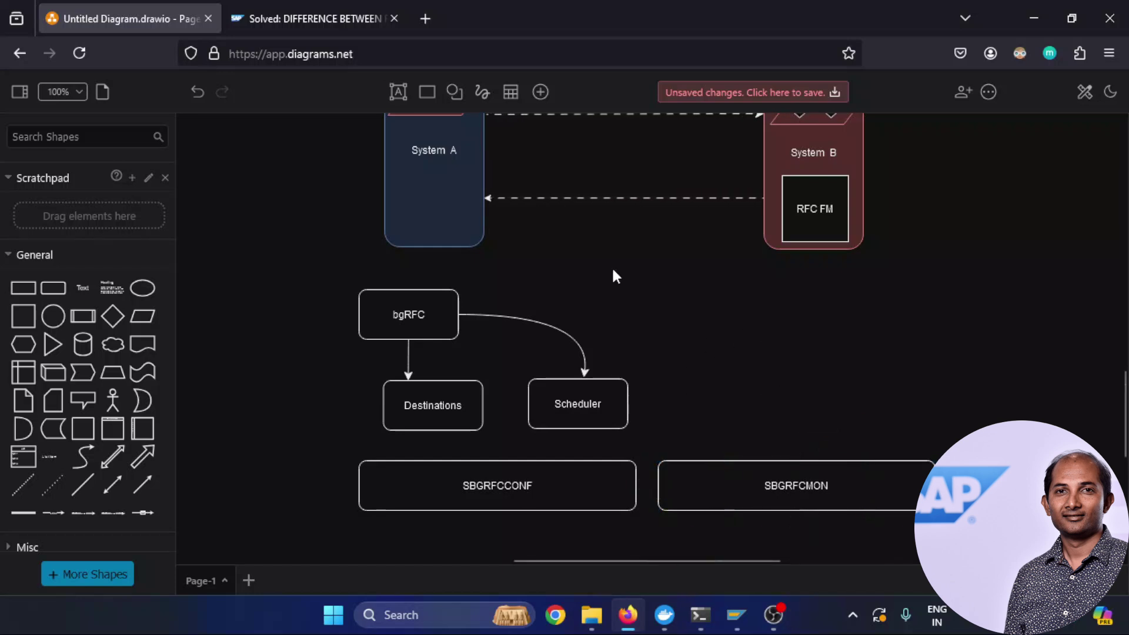
{"action": "left_click", "coordinate": [847, 374]}
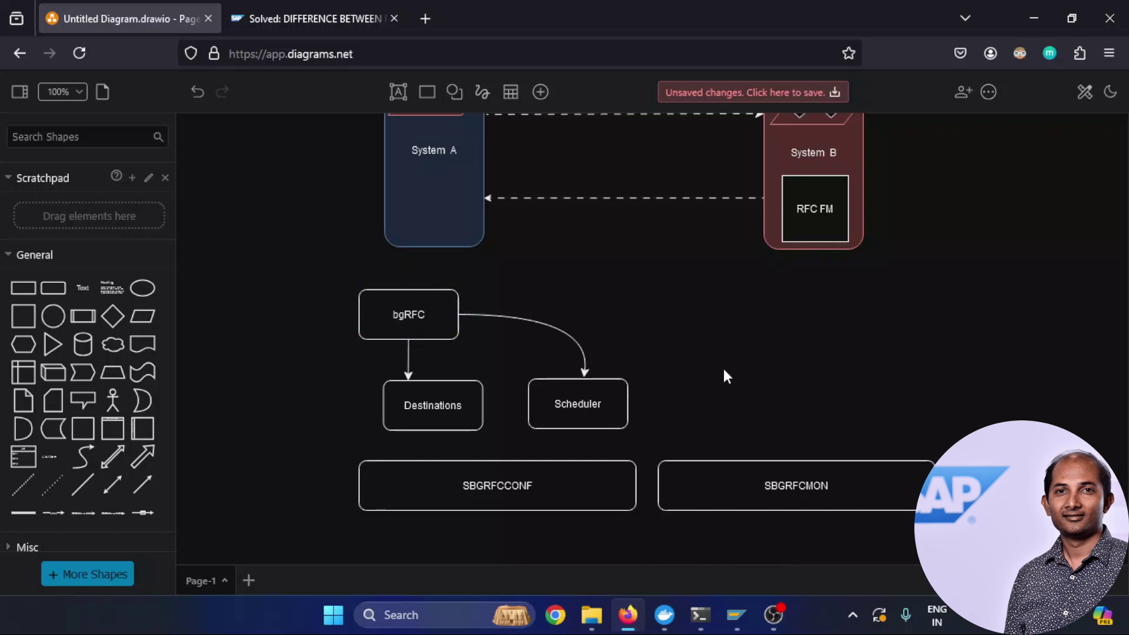
{"action": "scroll", "coordinate": [724, 371], "scroll_direction": "down", "scroll_amount": 1}
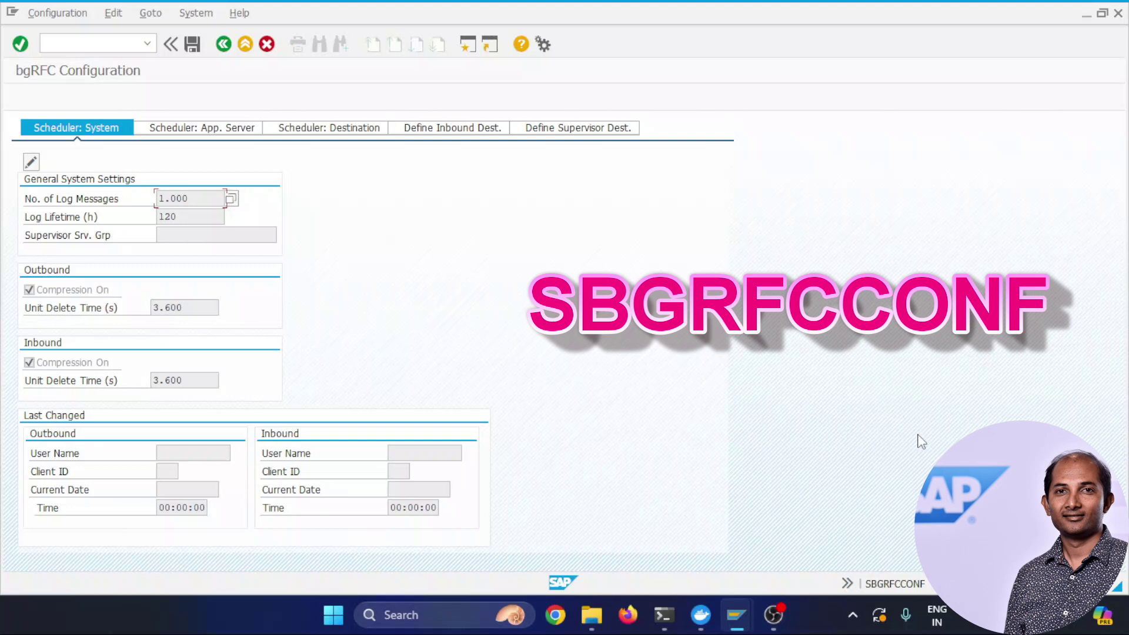
Check system and client details, start and cancel a new supervisor destination, then show inbound destinations.
{"action": "left_click", "coordinate": [933, 590]}
{"action": "left_click", "coordinate": [698, 378]}
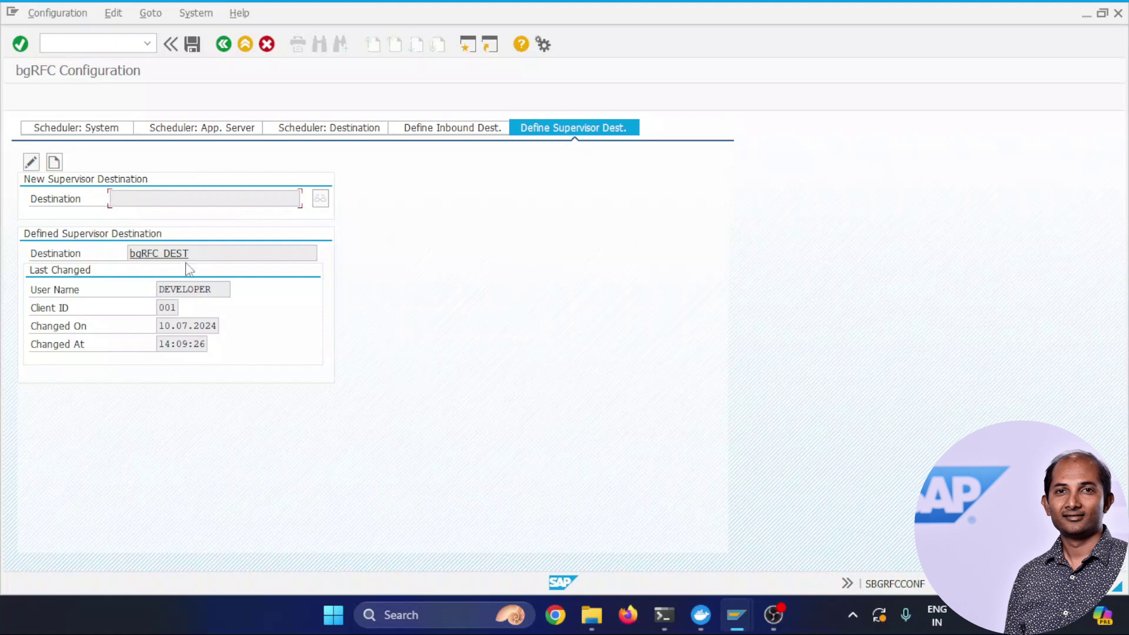
{"action": "left_click", "coordinate": [54, 163]}
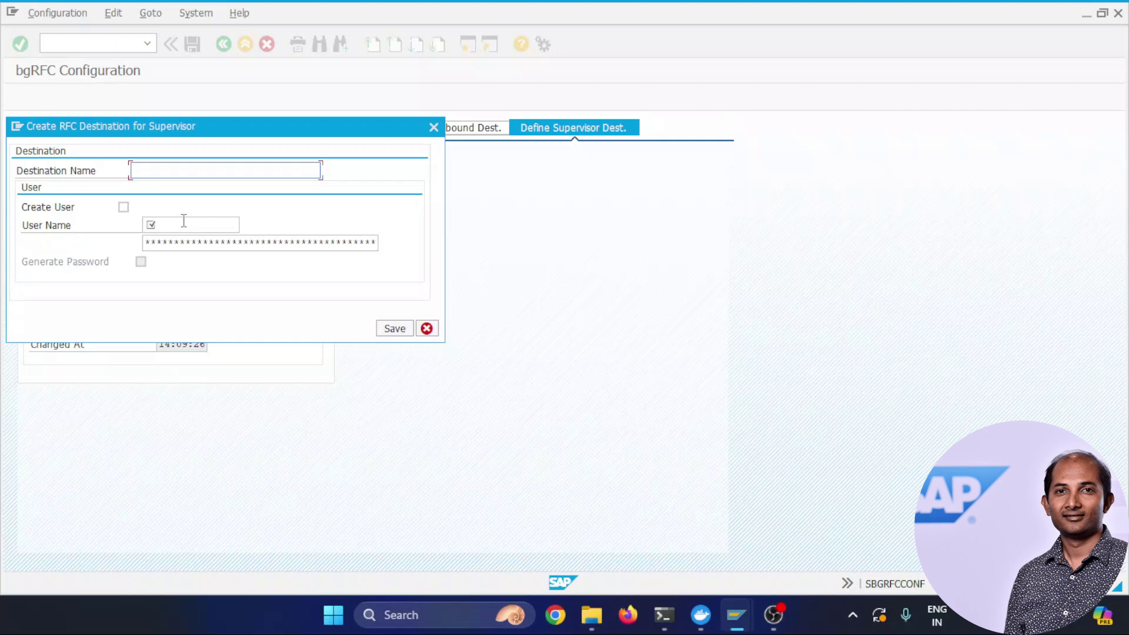
{"action": "left_click", "coordinate": [427, 328]}
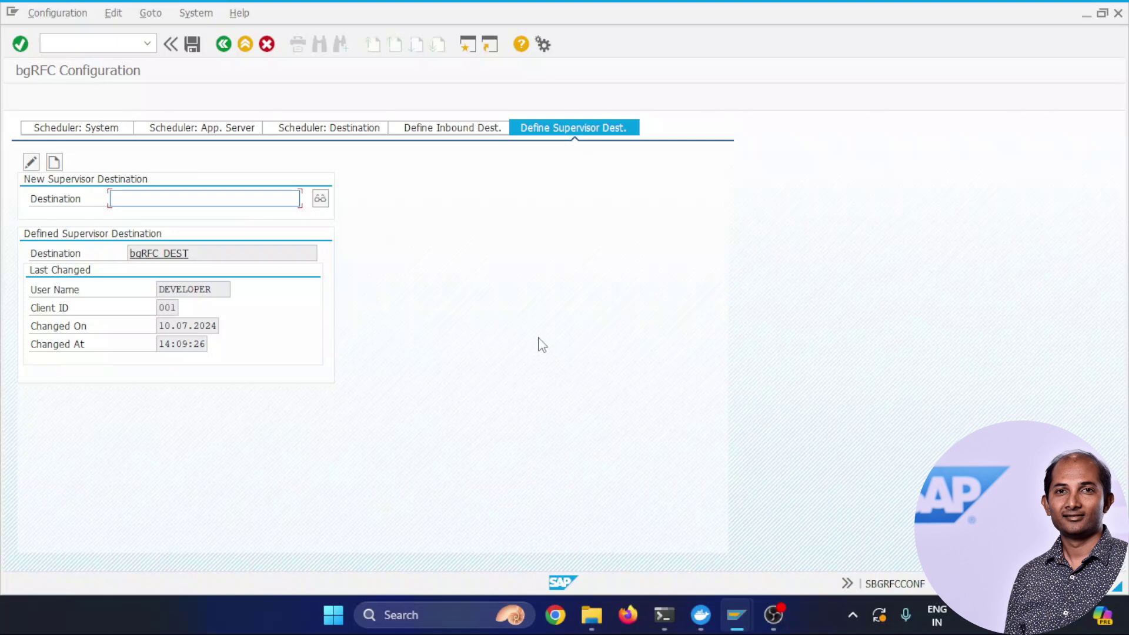
{"action": "left_click", "coordinate": [435, 127]}
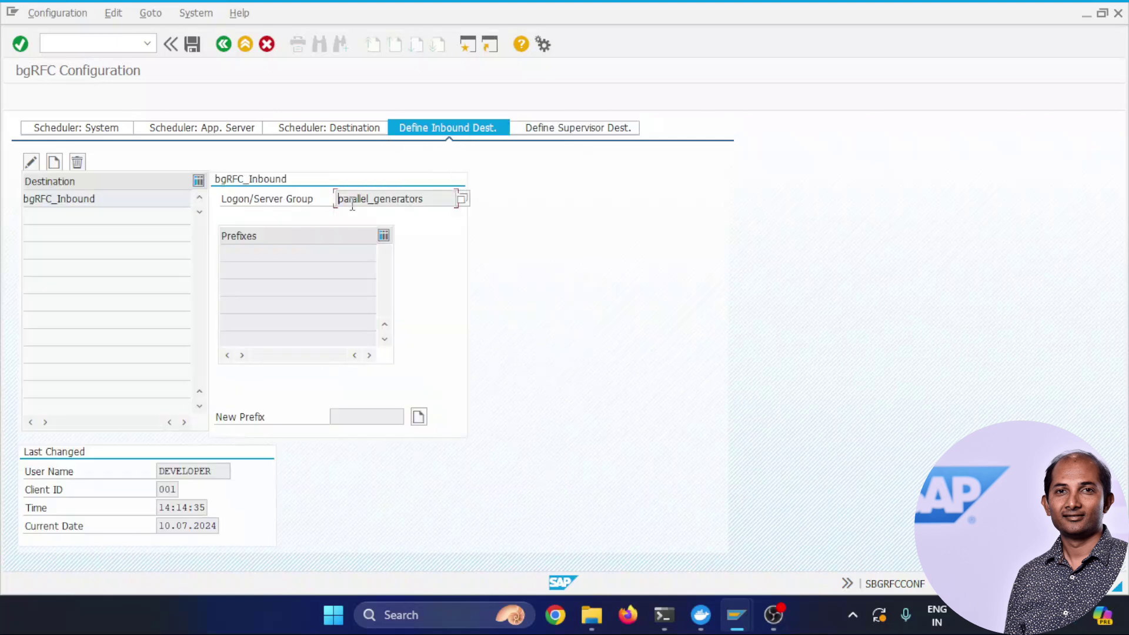
Review inbound destination bgRFC_Inbound with server group parallel_generators and the per-destination scheduler settings.
{"action": "double_click", "coordinate": [97, 201]}
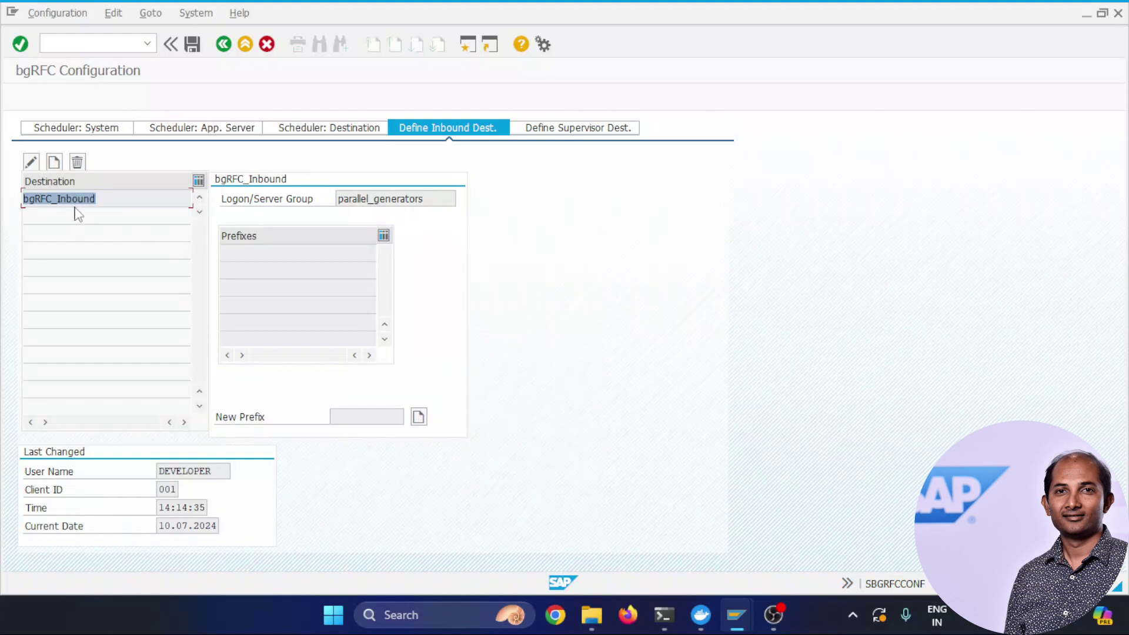
{"action": "double_click", "coordinate": [445, 201]}
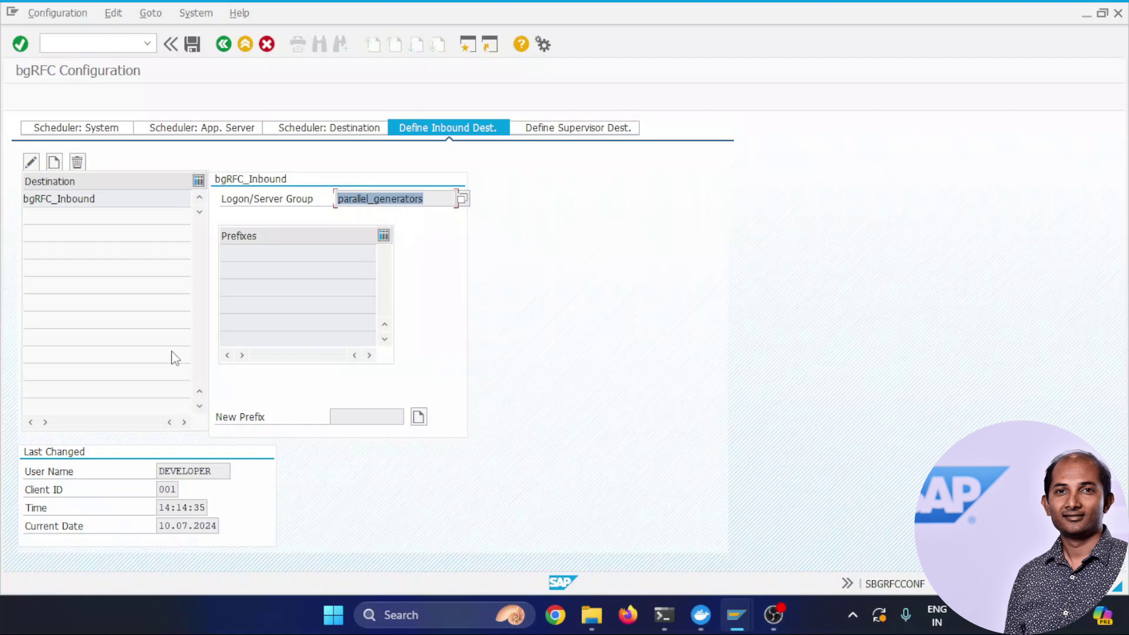
{"action": "left_click", "coordinate": [305, 133]}
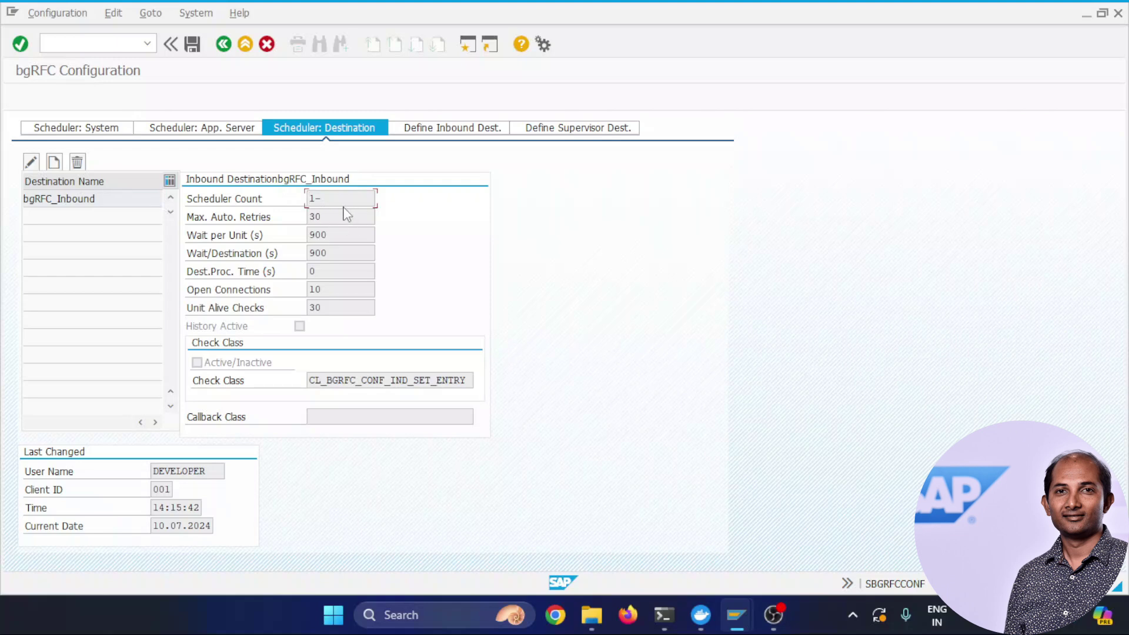
{"action": "key", "text": "Tab"}
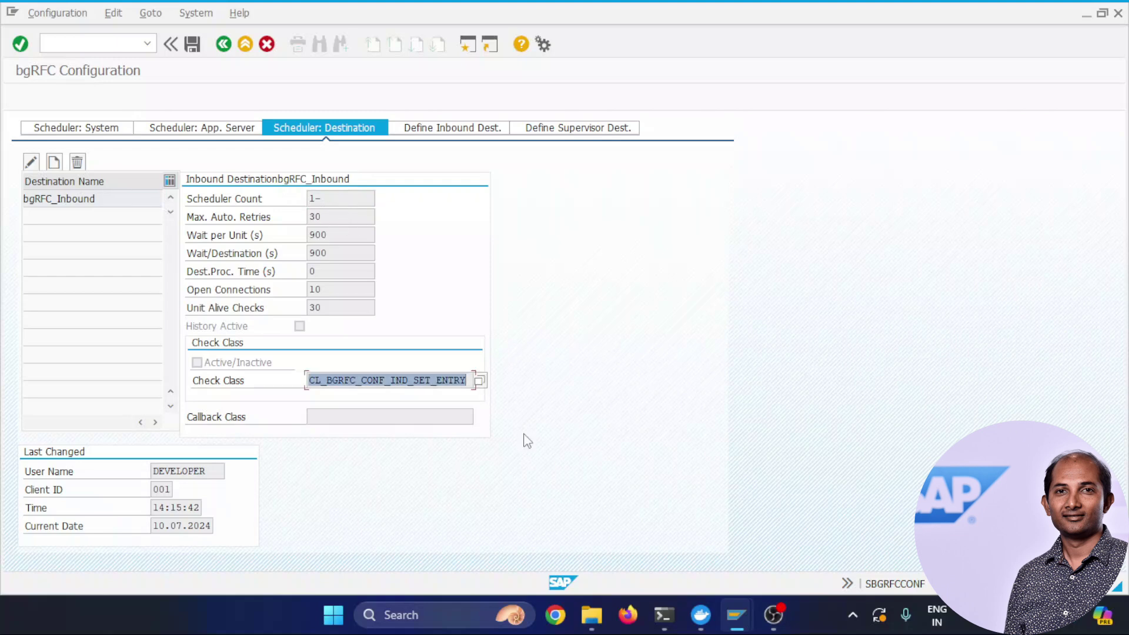
Review application-server scheduler settings, cancel a new entry, and show the system-wide scheduler settings.
{"action": "left_click", "coordinate": [195, 128]}
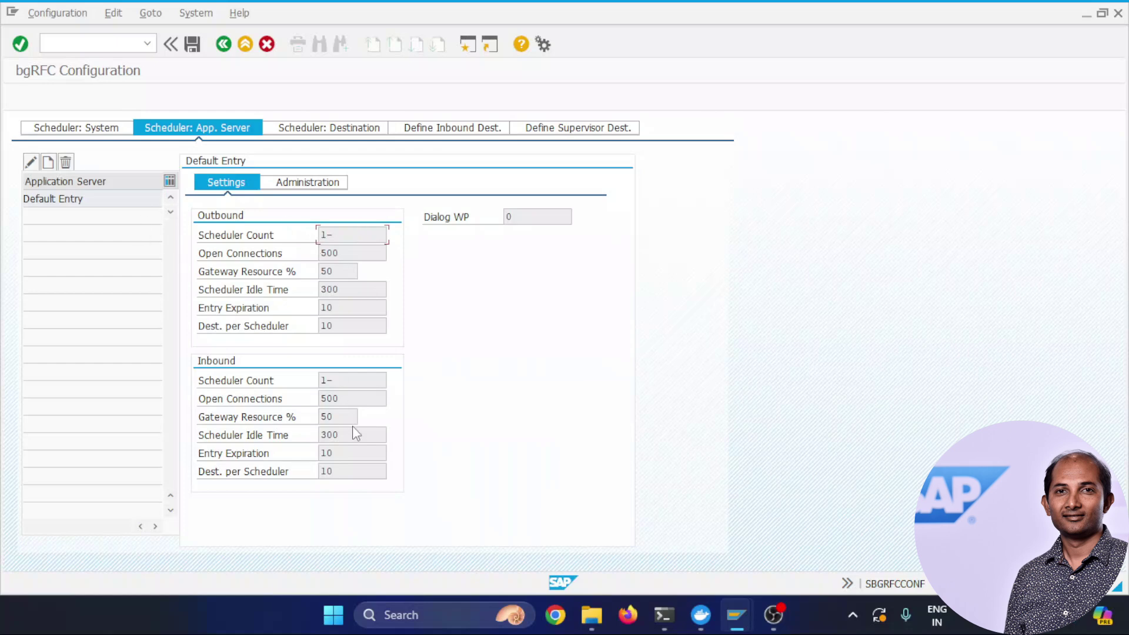
{"action": "left_click", "coordinate": [49, 162]}
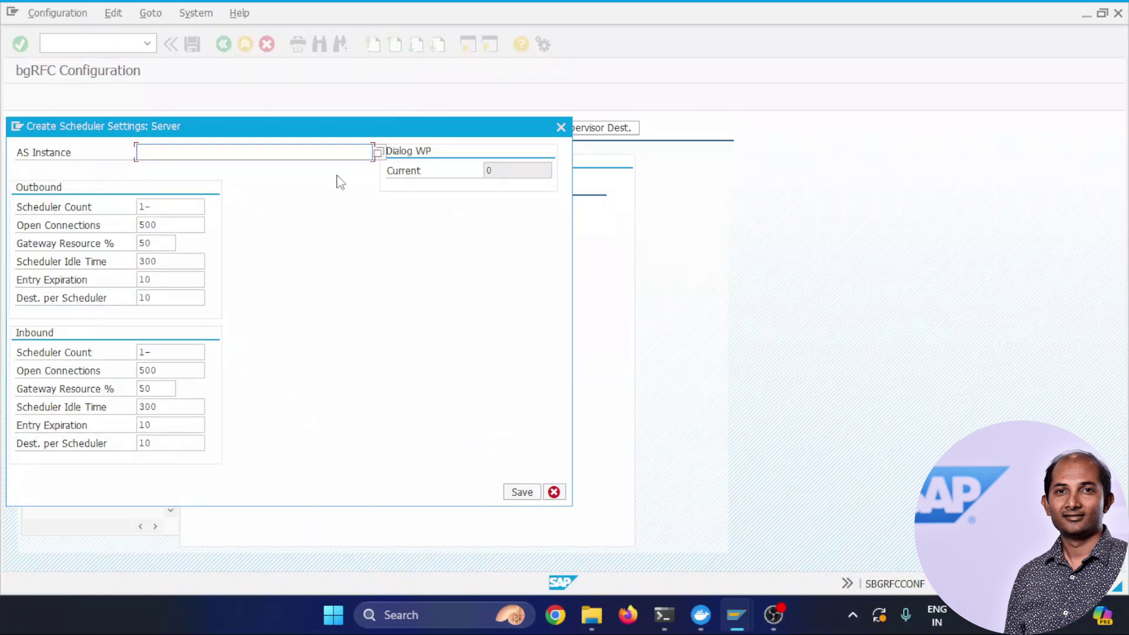
{"action": "left_click", "coordinate": [554, 492]}
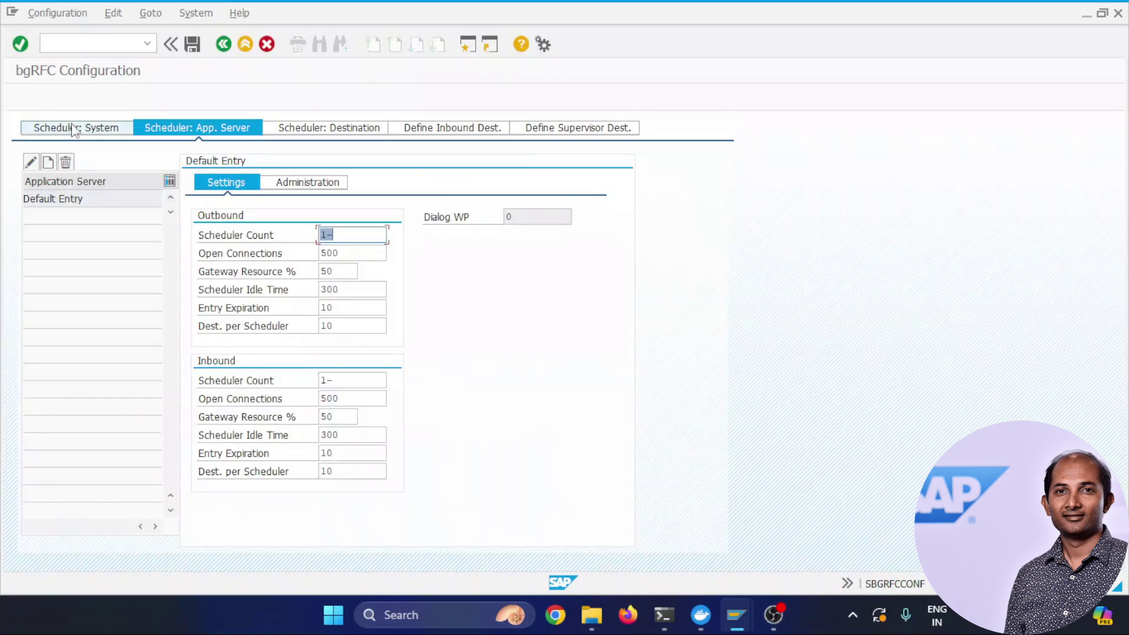
{"action": "left_click", "coordinate": [74, 130]}
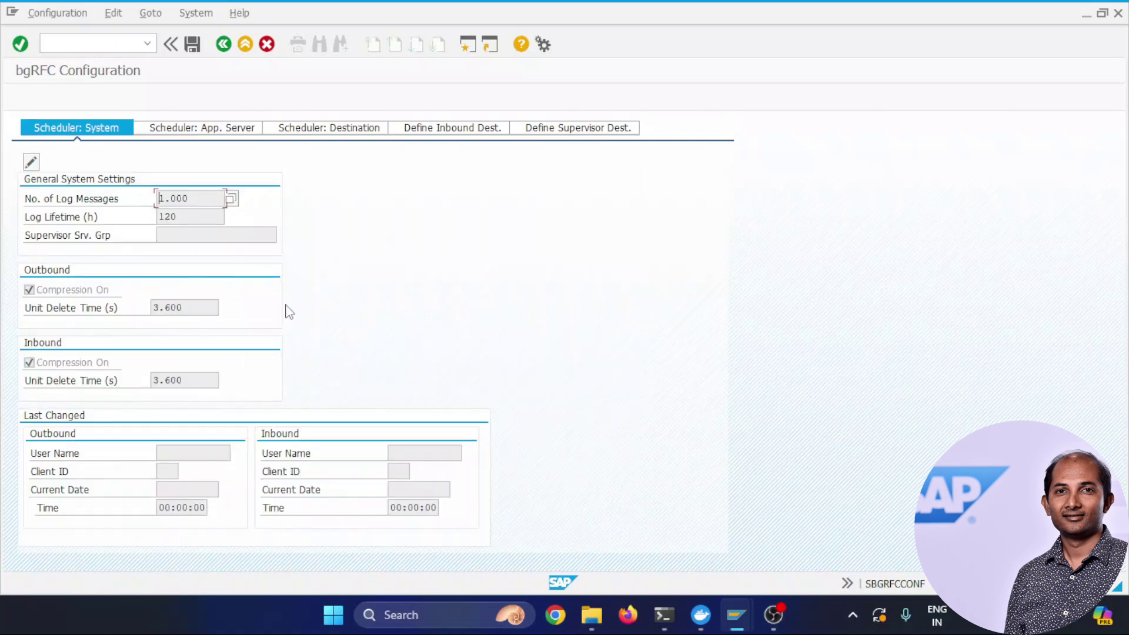
Inspect bgRFC_DEST's logon and security settings in SM59, then return to the bgRFC_Inbound destination.
{"action": "left_click", "coordinate": [570, 131]}
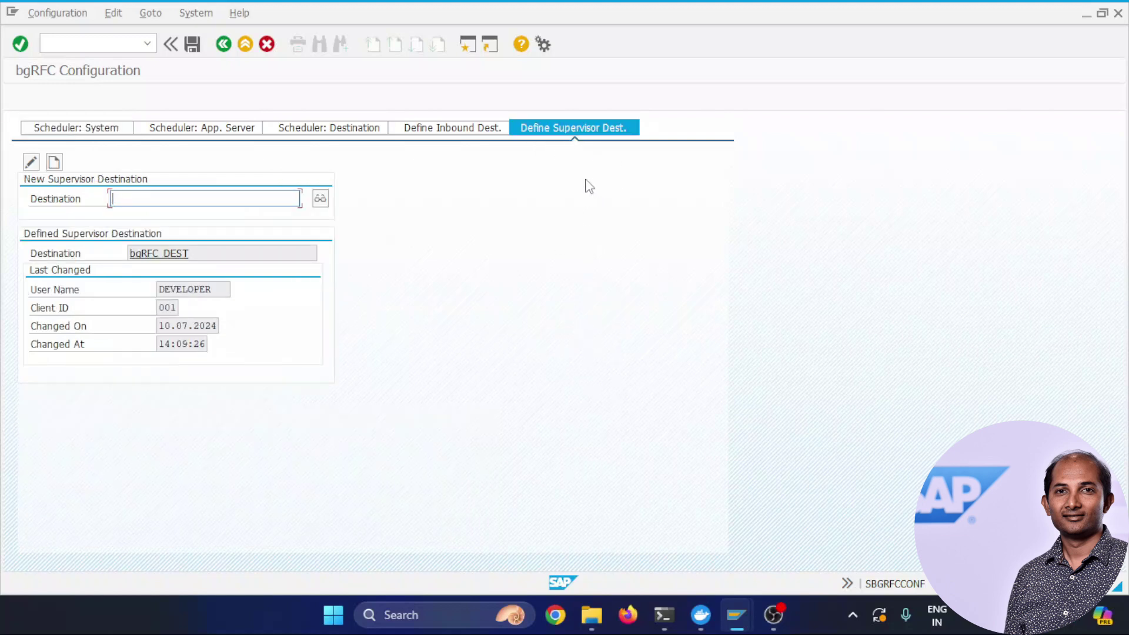
{"action": "left_click", "coordinate": [93, 45]}
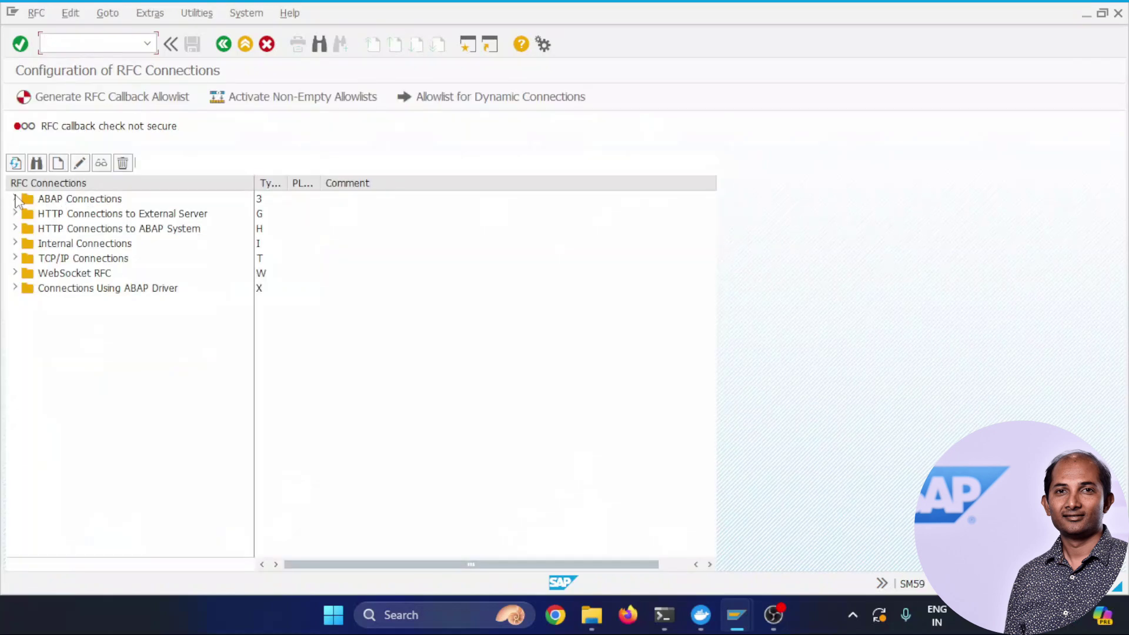
{"action": "left_click", "coordinate": [14, 198]}
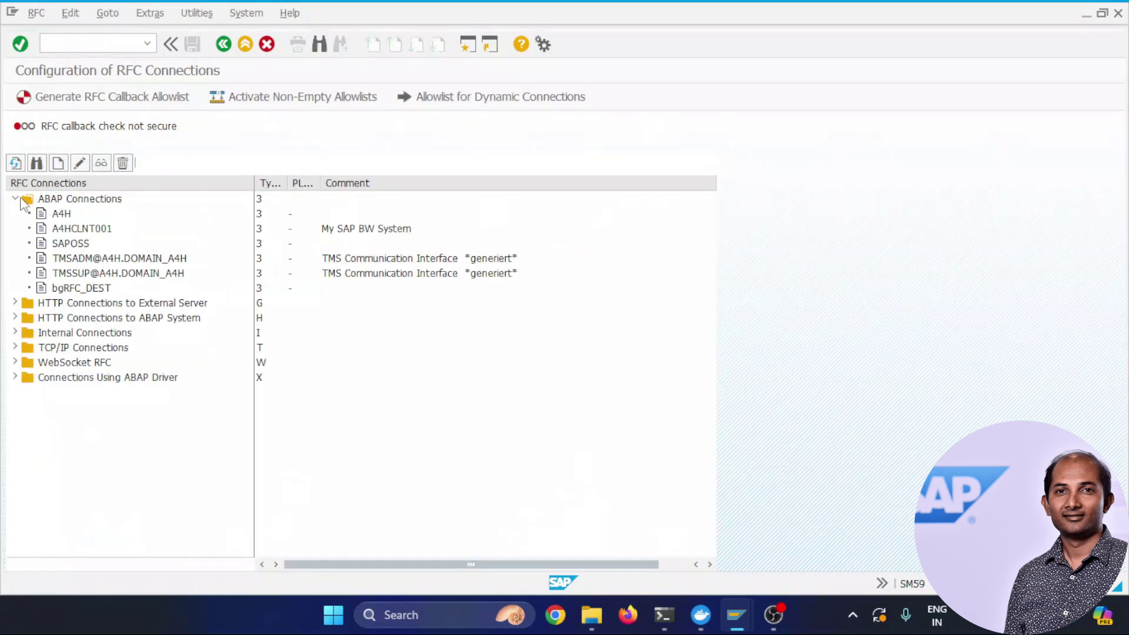
{"action": "double_click", "coordinate": [92, 289]}
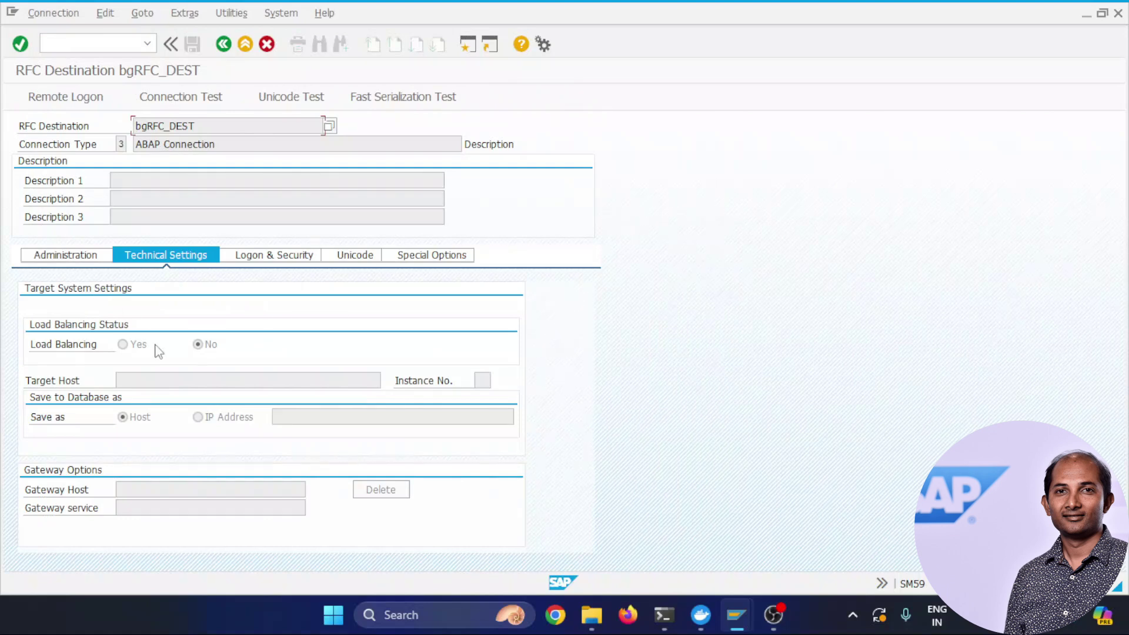
{"action": "left_click", "coordinate": [274, 259]}
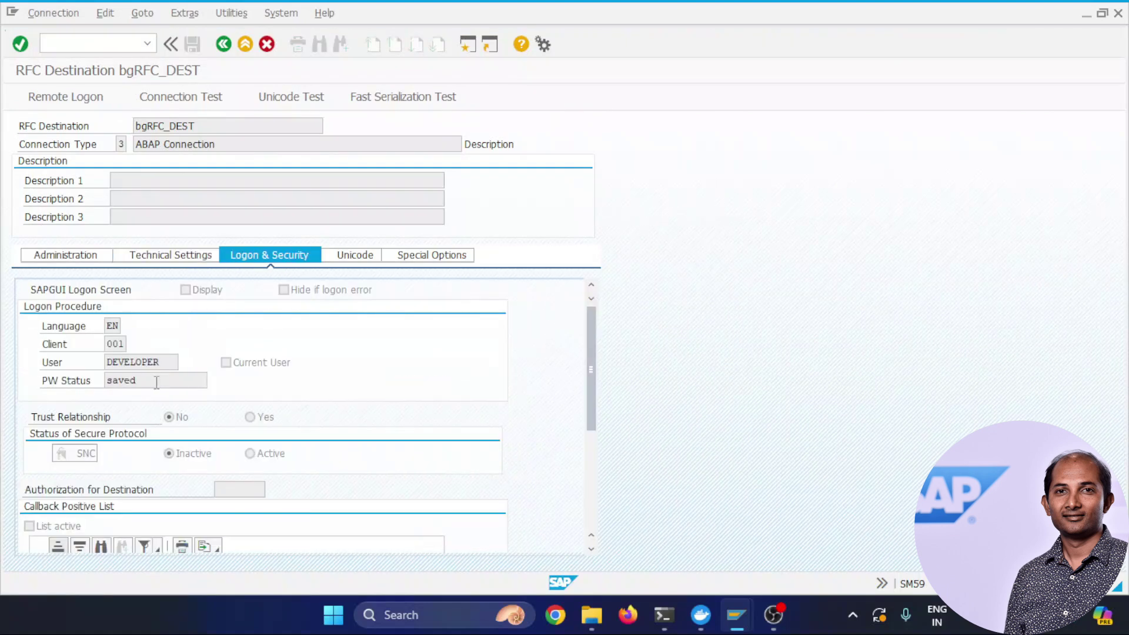
{"action": "left_click_drag", "start_coordinate": [156, 382], "coordinate": [72, 384]}
{"action": "left_click", "coordinate": [1118, 13]}
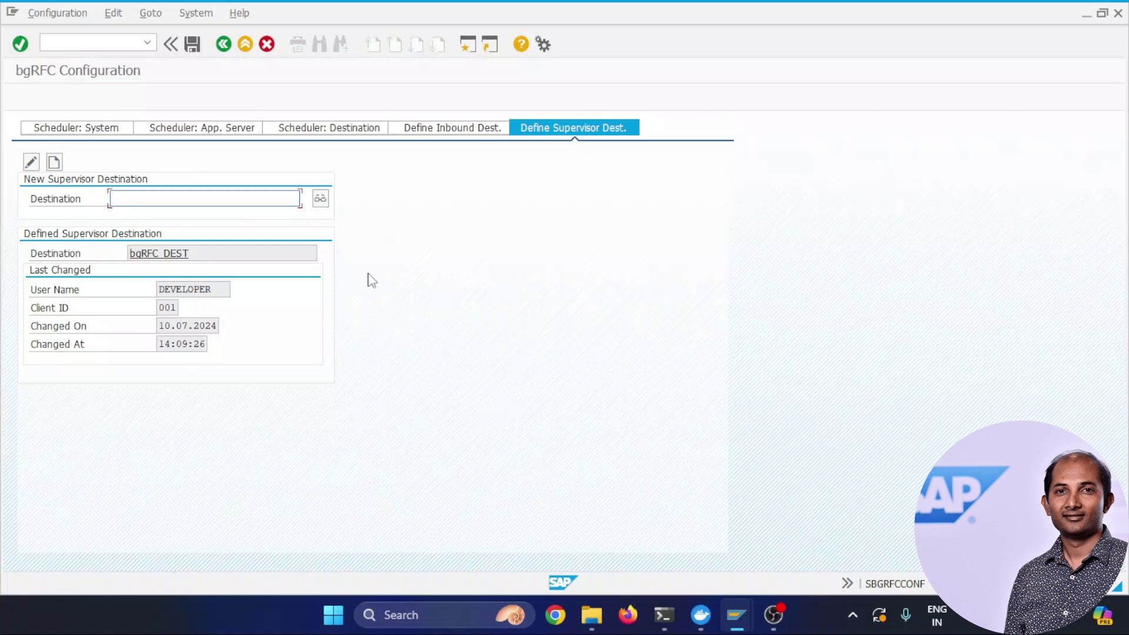
{"action": "left_click", "coordinate": [457, 137]}
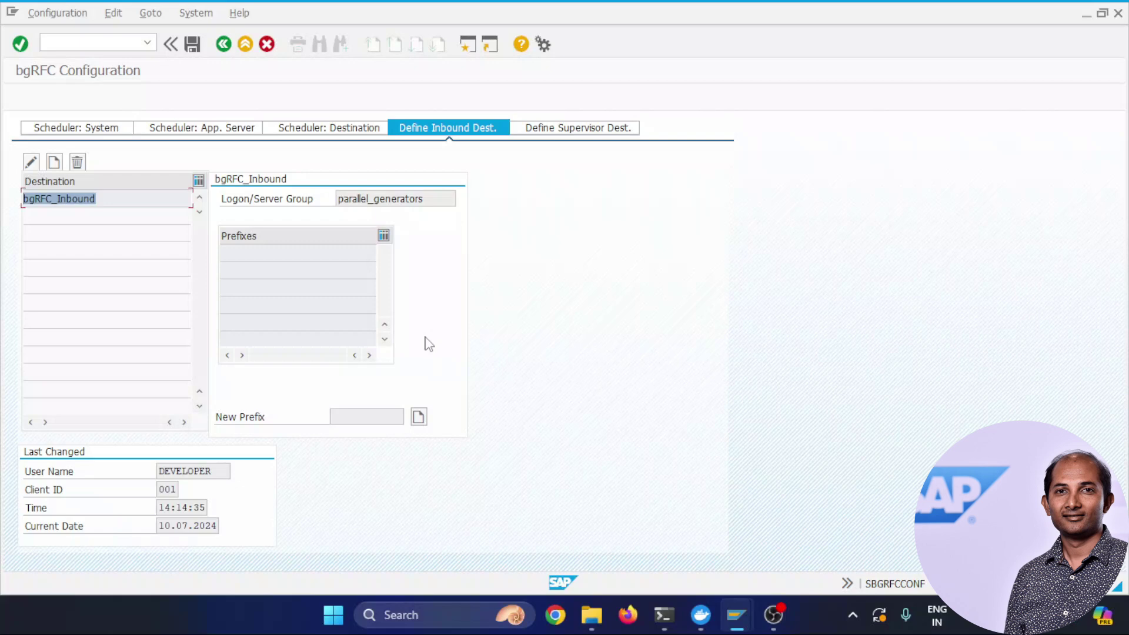
Open function module ZFM_BGTASK in SE37 and display its source code.
{"action": "left_click", "coordinate": [54, 43]}
{"action": "type", "text": "/"}
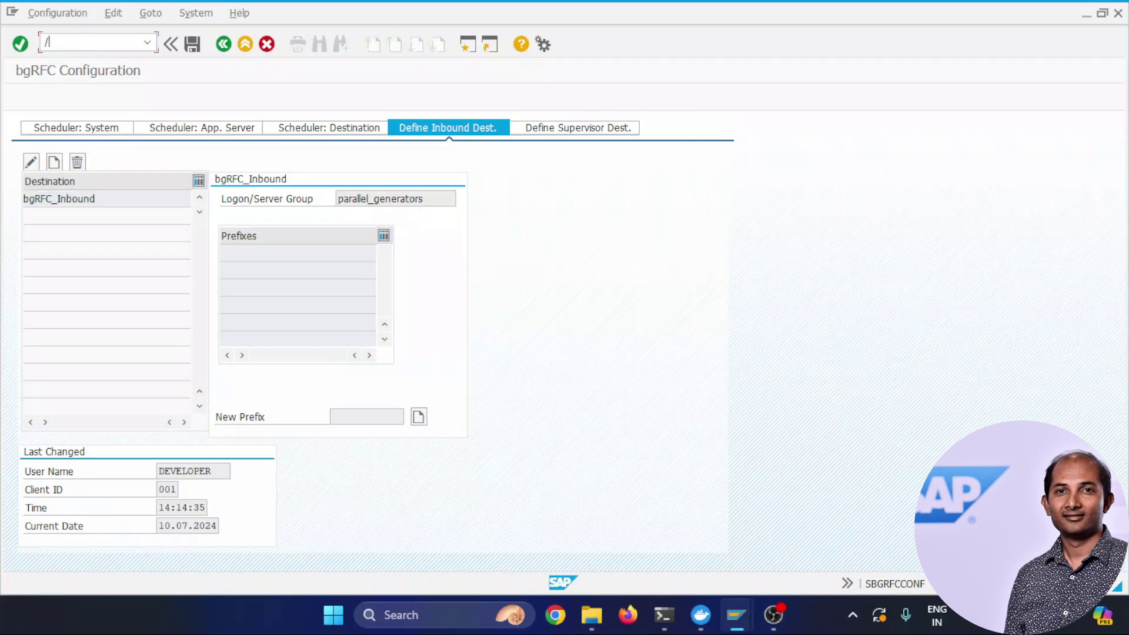
{"action": "type", "text": "nse37"}
{"action": "key", "text": "Return"}
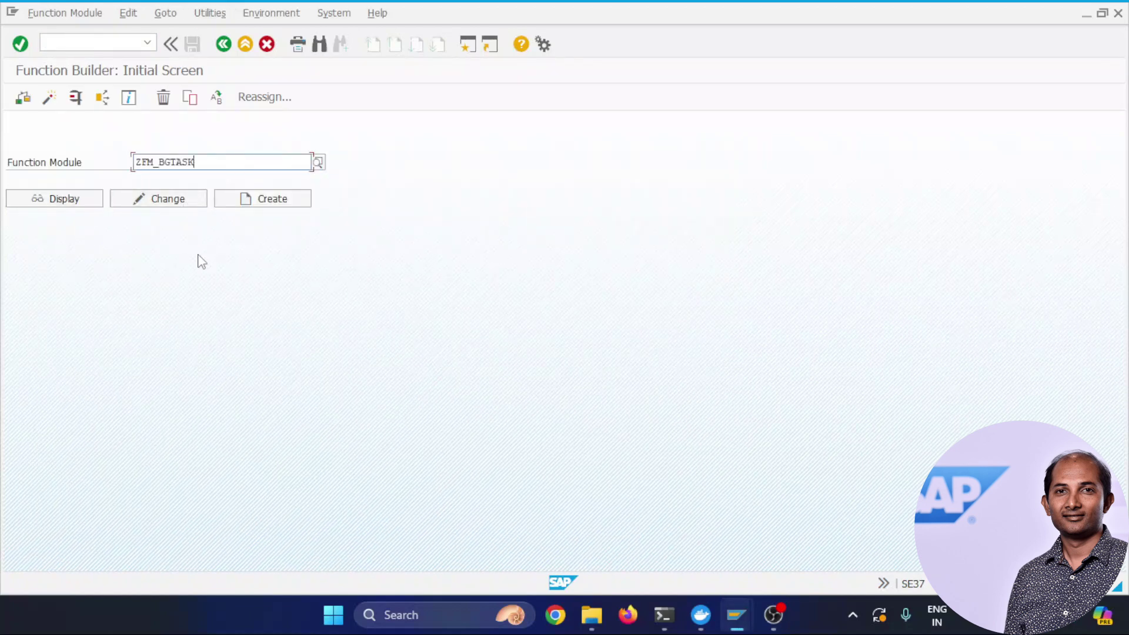
{"action": "left_click", "coordinate": [68, 203]}
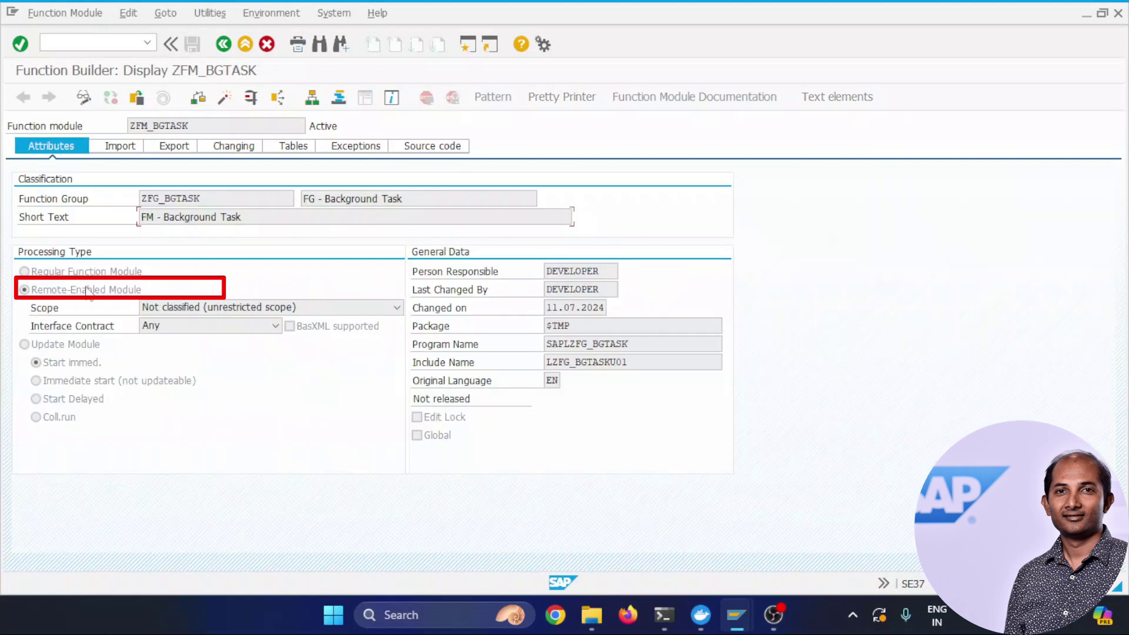
{"action": "left_click", "coordinate": [432, 147]}
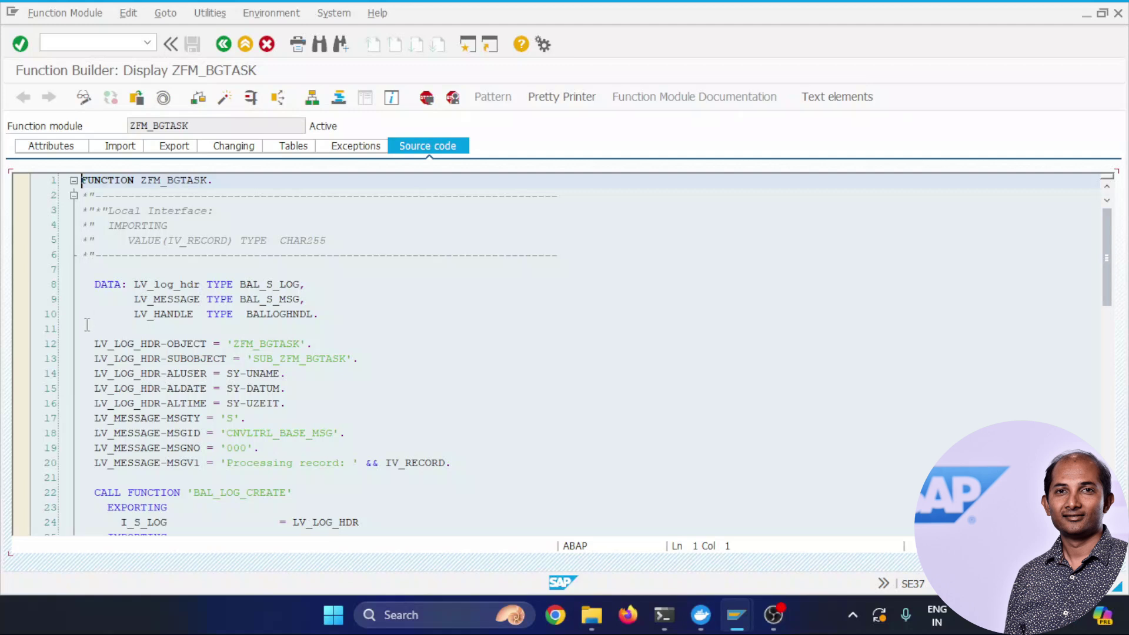
Highlight the log object ZFM_BGTASK assignment on line 12 of the source.
{"action": "left_click_drag", "start_coordinate": [77, 344], "coordinate": [233, 344]}
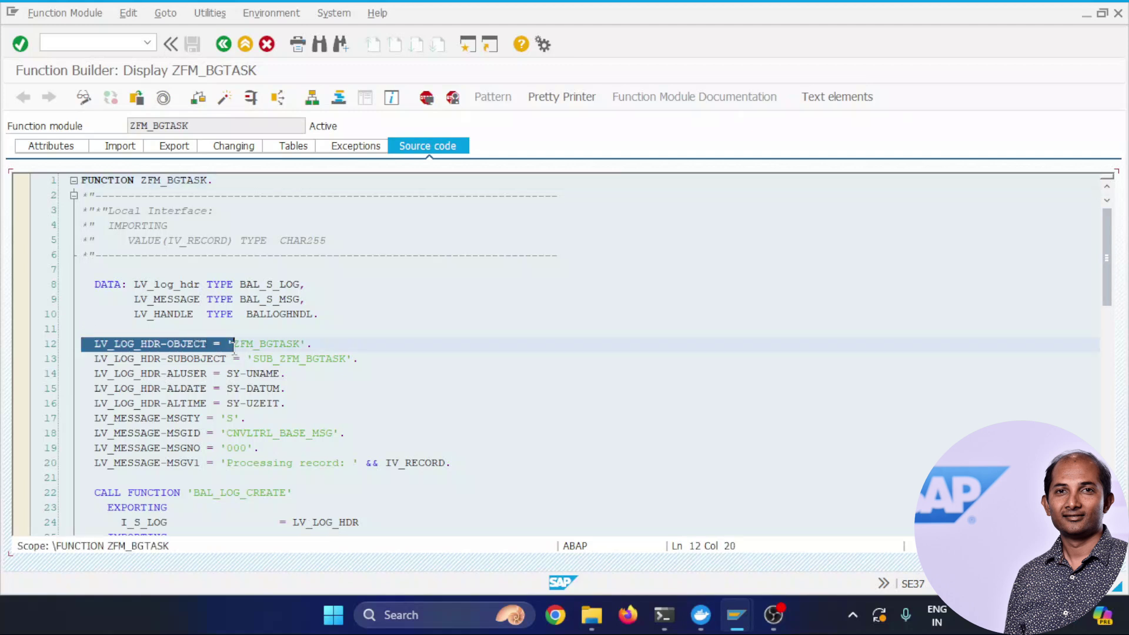
{"action": "left_click", "coordinate": [373, 368]}
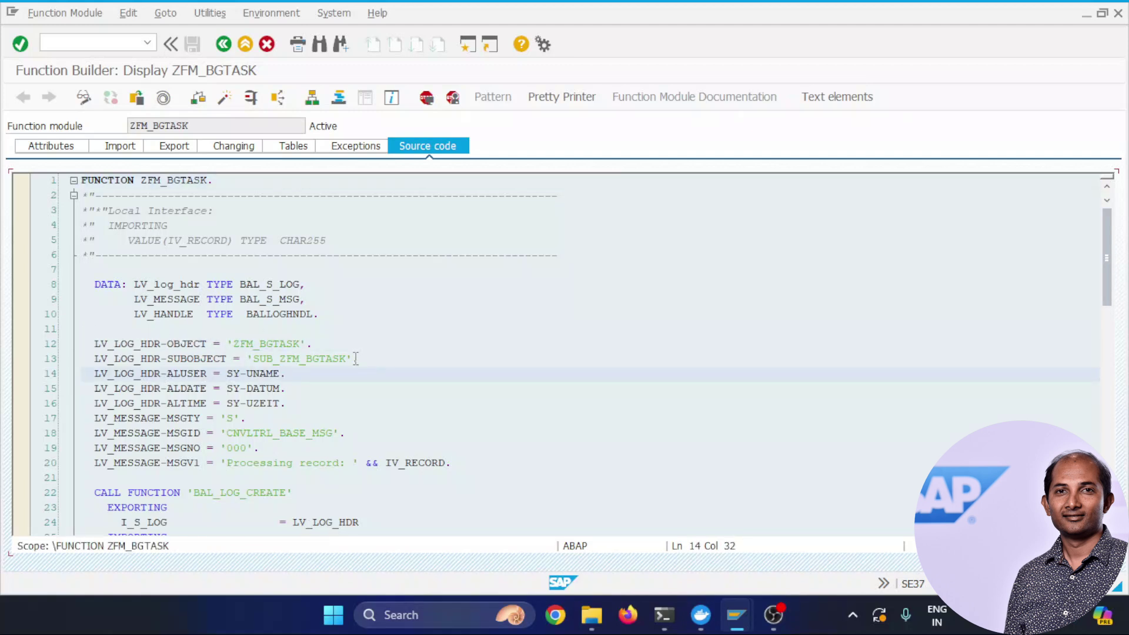
{"action": "left_click", "coordinate": [228, 344]}
{"action": "left_click", "coordinate": [92, 38]}
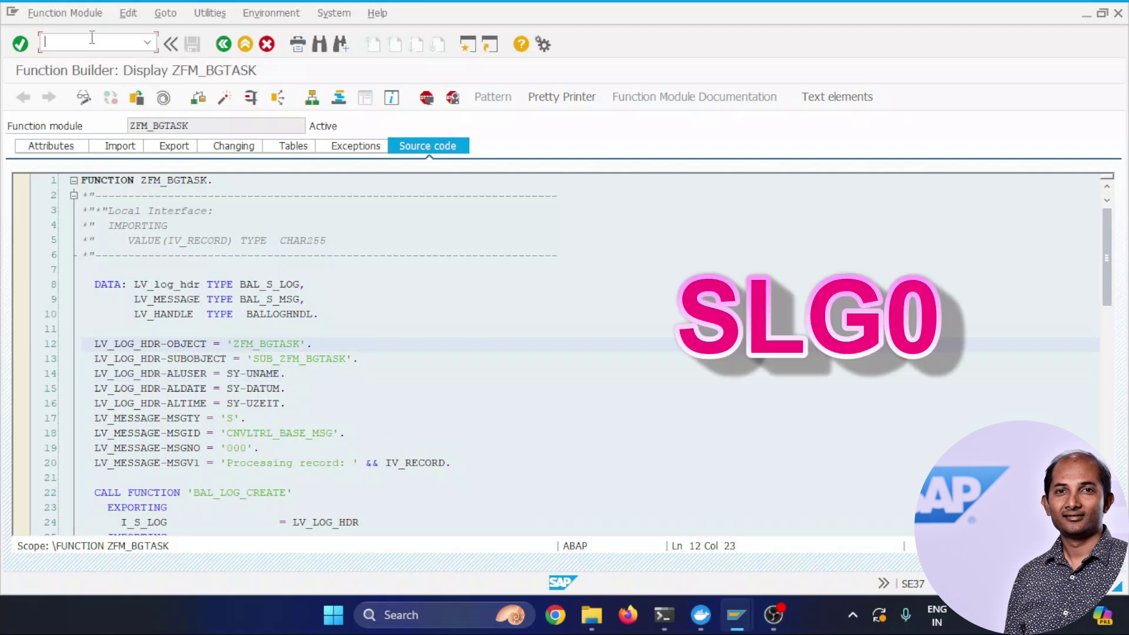
In SLG0, find log object ZFM_BGTASK, view its sub-object SUB_ZFM_BGTASK, then close the window.
{"action": "type", "text": "SLG0"}
{"action": "key", "text": "Return"}
{"action": "key", "text": "Return"}
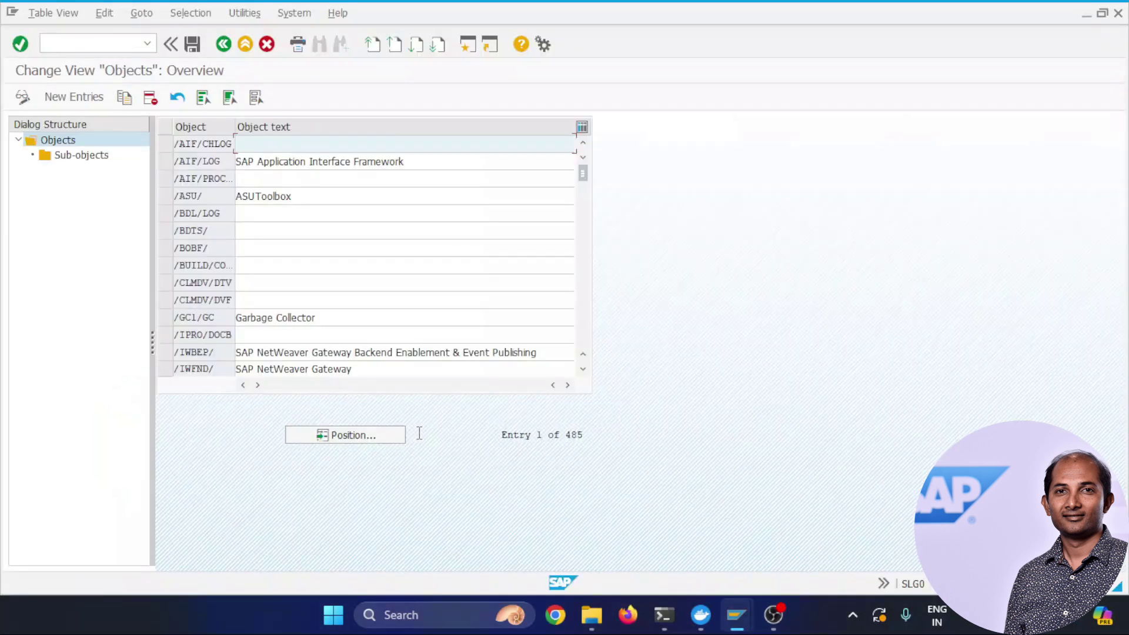
{"action": "left_click_drag", "start_coordinate": [582, 173], "coordinate": [598, 363]}
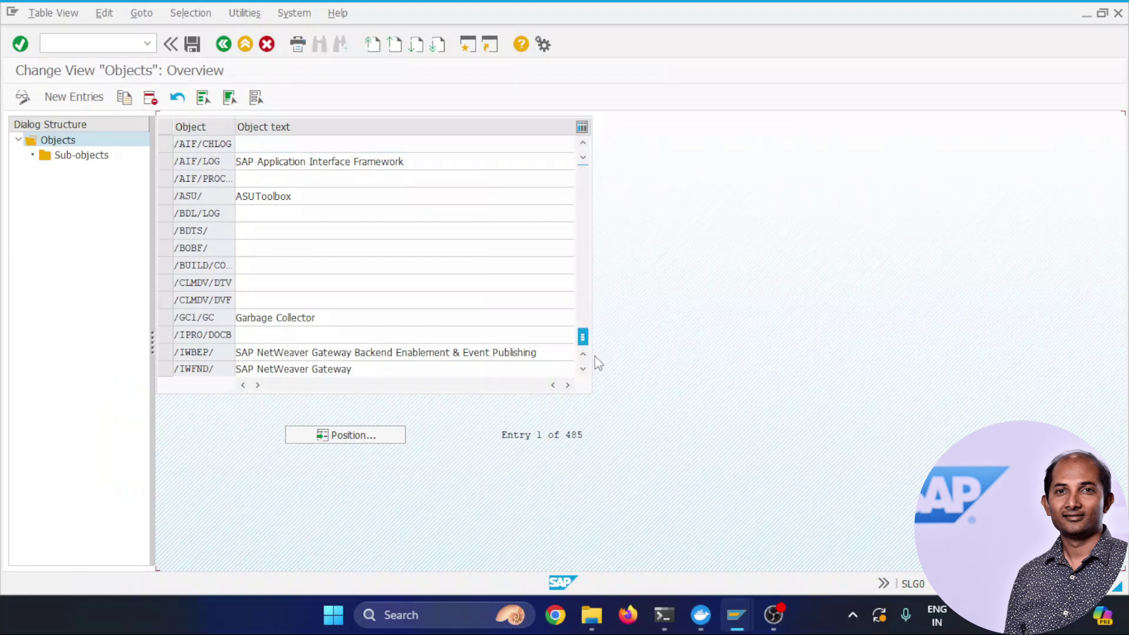
{"action": "scroll", "coordinate": [279, 230], "scroll_direction": "up", "scroll_amount": 2}
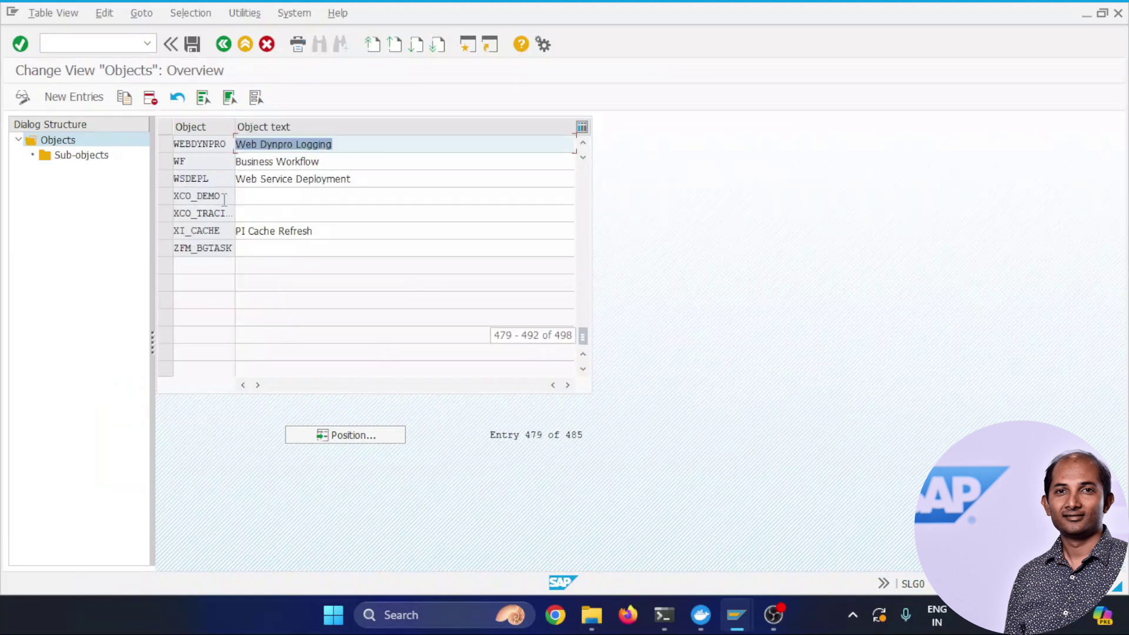
{"action": "double_click", "coordinate": [184, 254]}
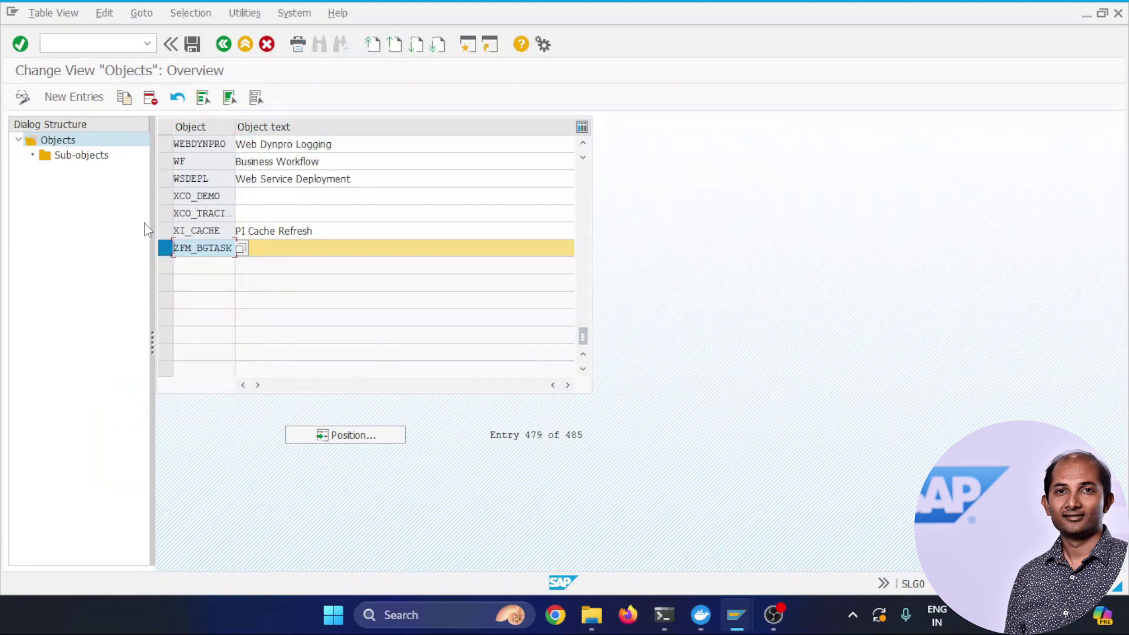
{"action": "left_click", "coordinate": [61, 160]}
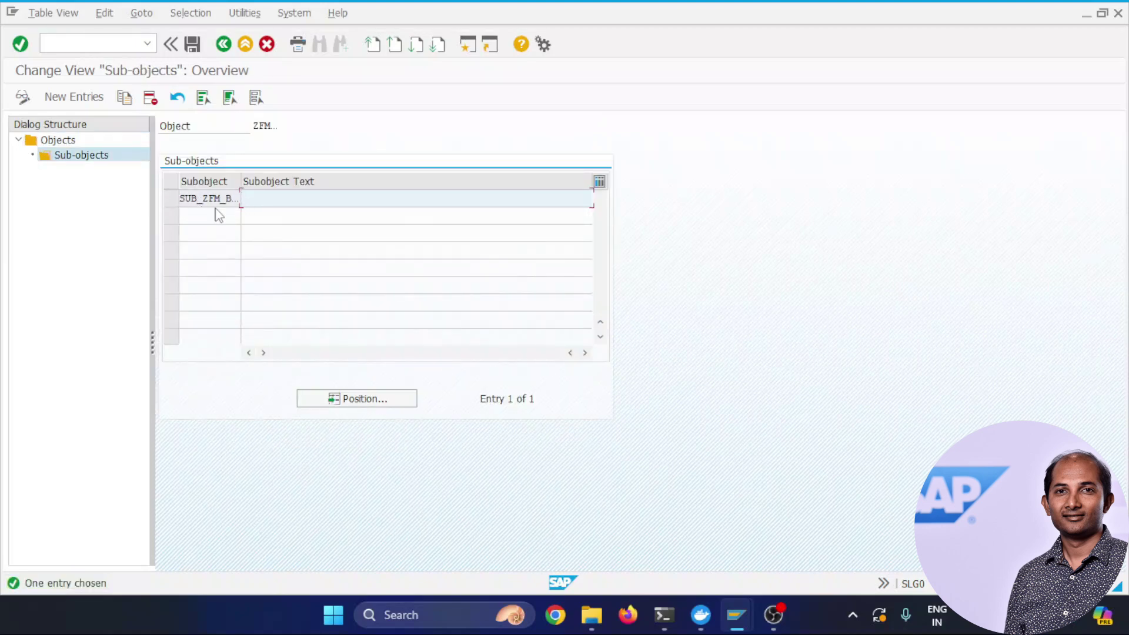
{"action": "left_click", "coordinate": [1117, 16]}
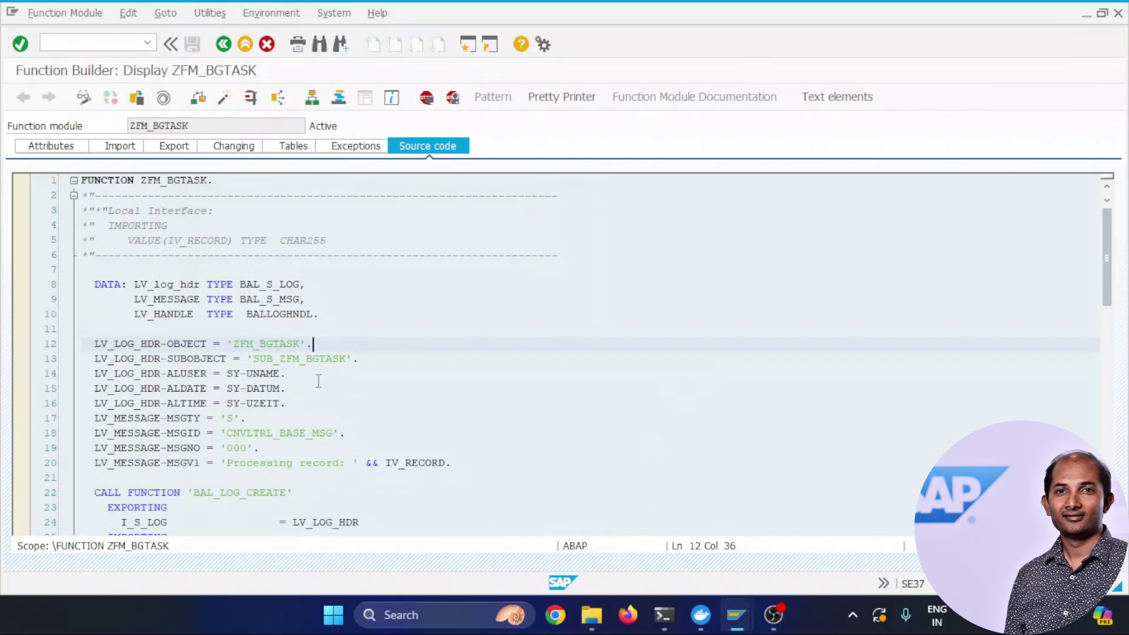
Review ZFM_BGTASK's log message assignments on lines 17–20 and its IV_RECORD parameter declaration.
{"action": "left_click_drag", "start_coordinate": [88, 418], "coordinate": [560, 463]}
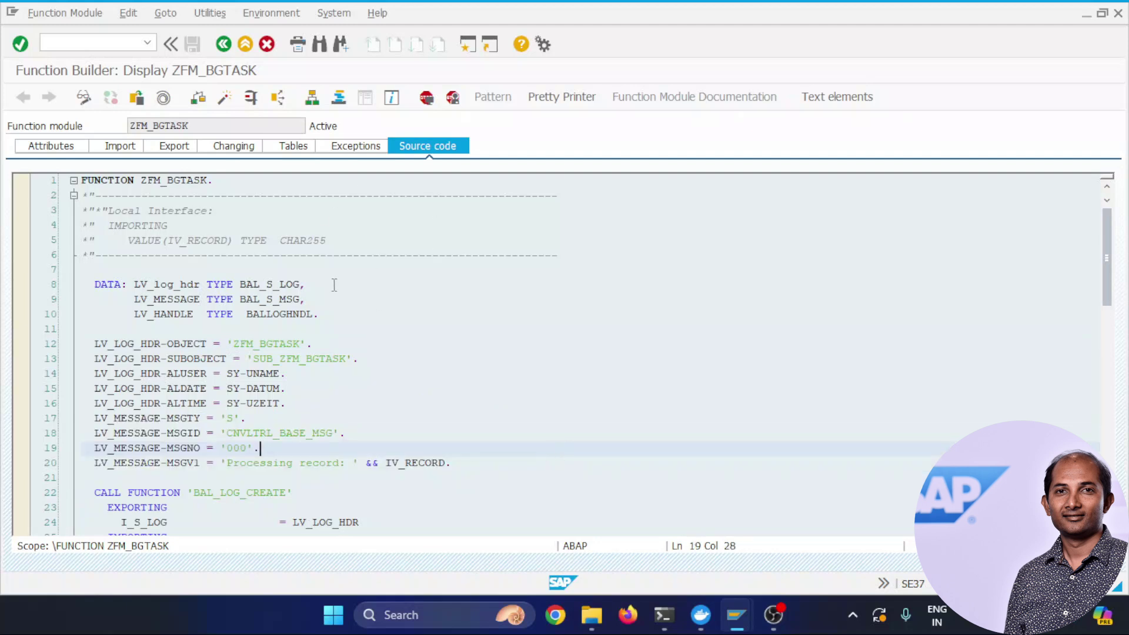
{"action": "left_click_drag", "start_coordinate": [451, 462], "coordinate": [381, 464]}
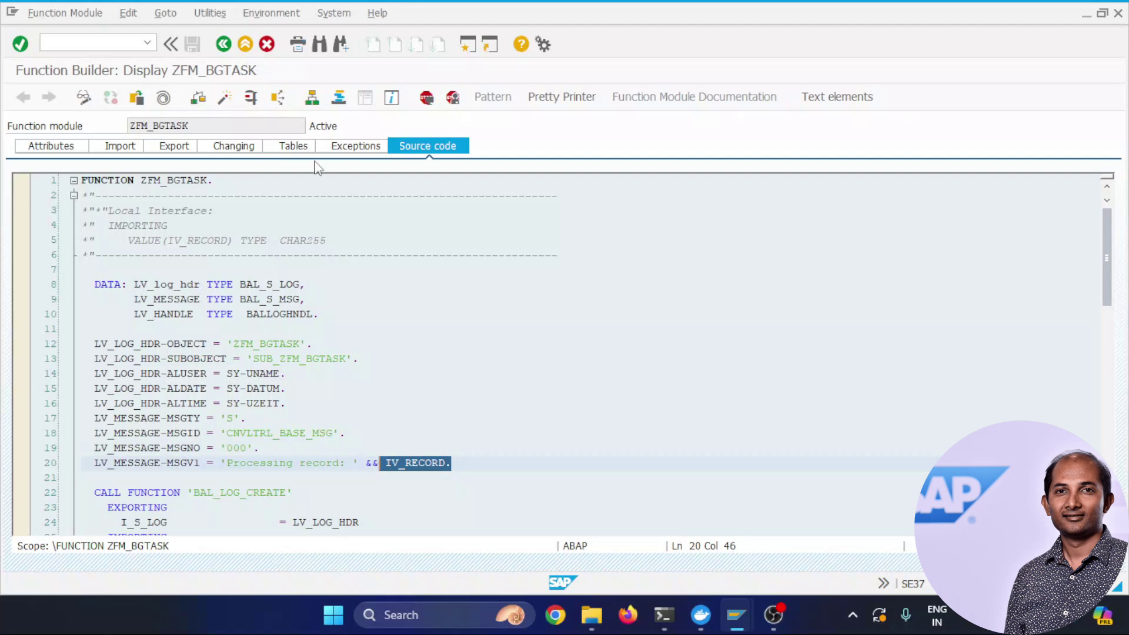
{"action": "double_click", "coordinate": [150, 126]}
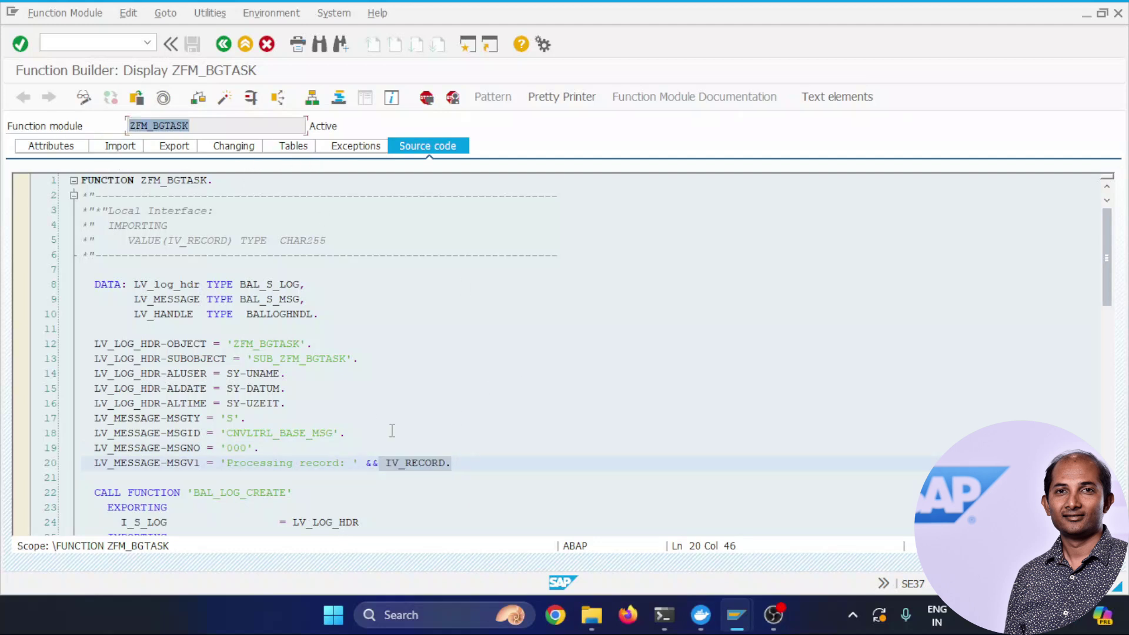
{"action": "left_click_drag", "start_coordinate": [147, 241], "coordinate": [517, 242]}
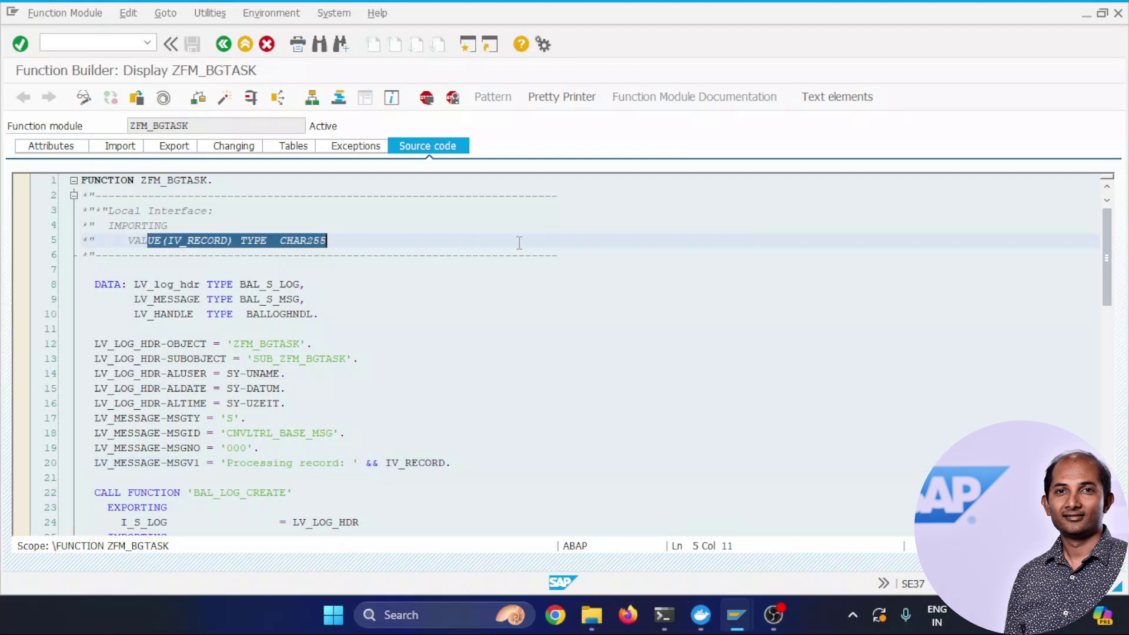
{"action": "scroll", "coordinate": [527, 428], "scroll_direction": "down", "scroll_amount": 1}
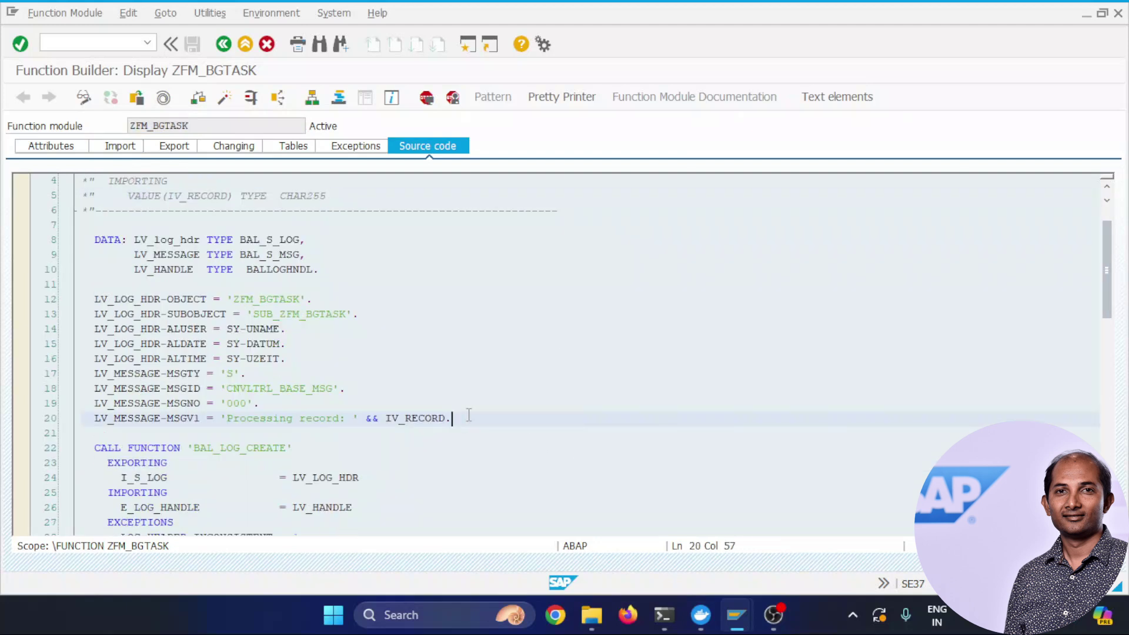
{"action": "left_click_drag", "start_coordinate": [452, 419], "coordinate": [47, 376]}
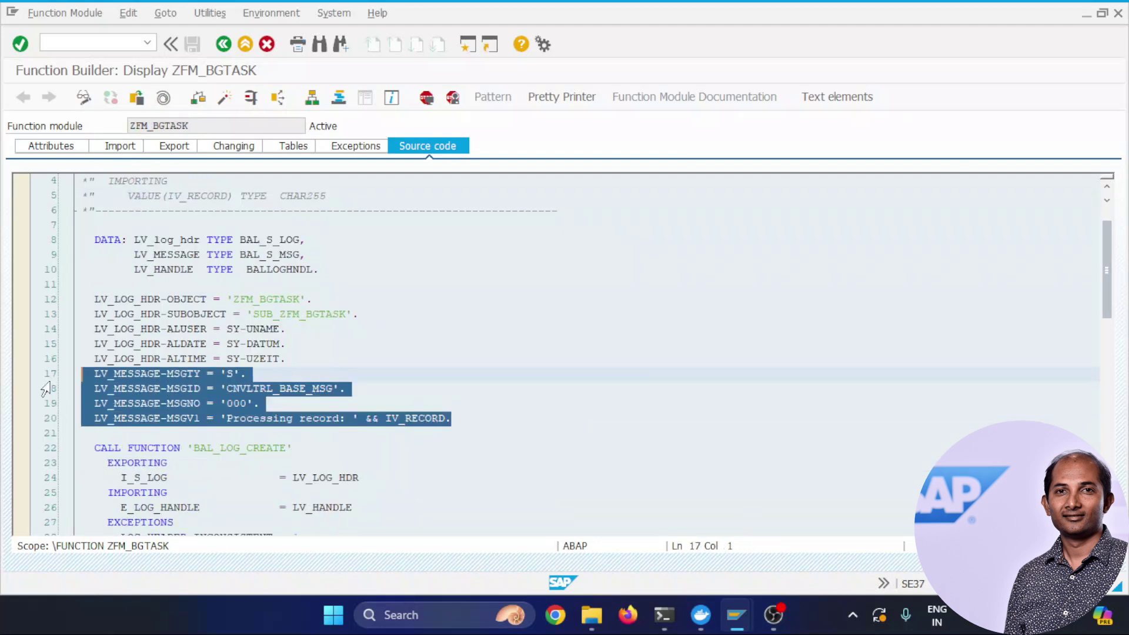
{"action": "left_click", "coordinate": [442, 361]}
{"action": "scroll", "coordinate": [422, 317], "scroll_direction": "down", "scroll_amount": 4}
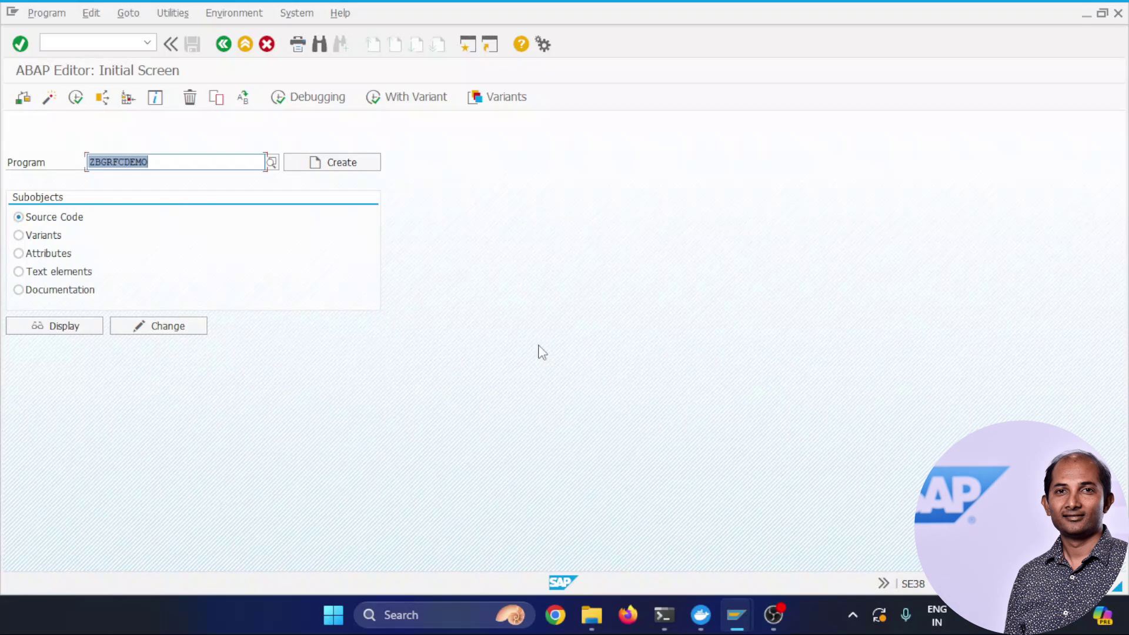
Display report ZBGRFCDEMO's source and highlight its data declarations on lines 8–16.
{"action": "left_click", "coordinate": [72, 327]}
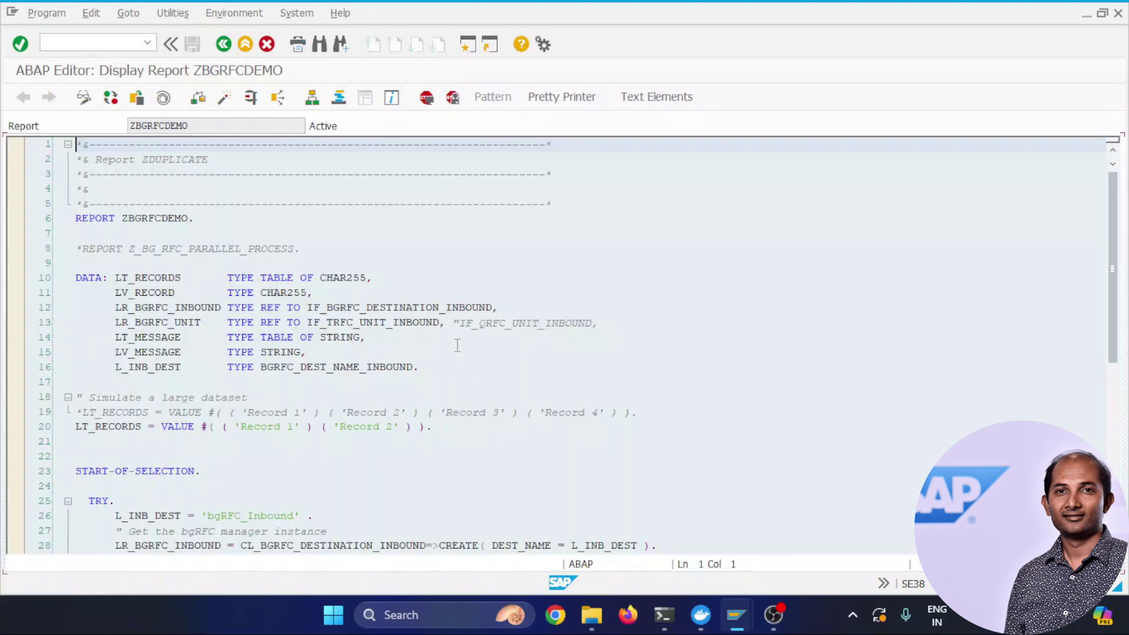
{"action": "left_click_drag", "start_coordinate": [475, 365], "coordinate": [3, 253]}
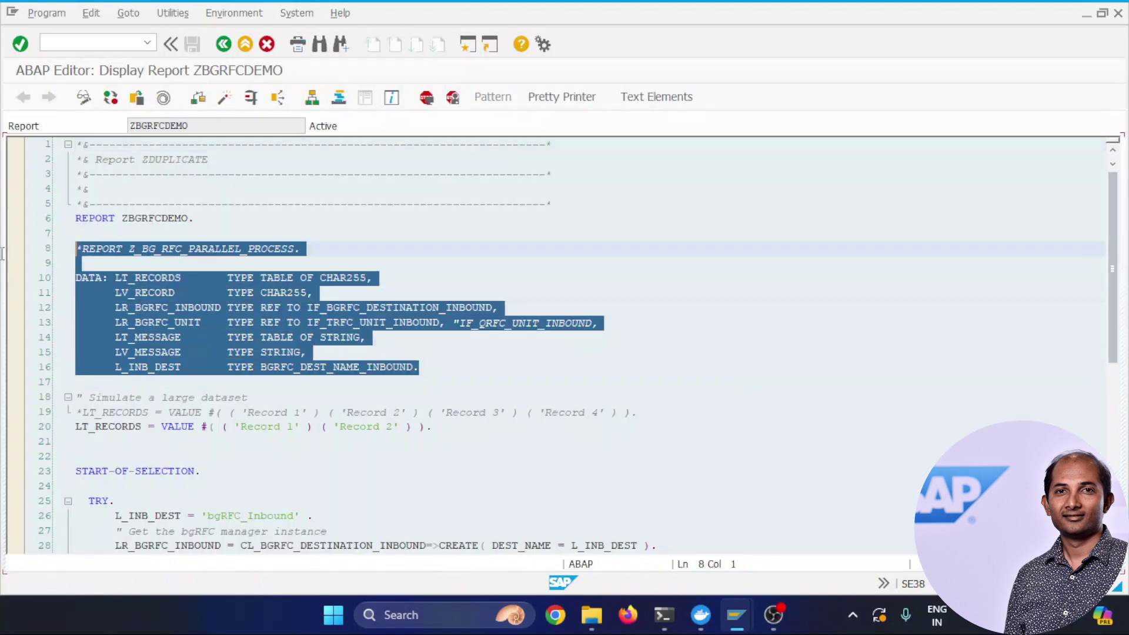
{"action": "left_click", "coordinate": [696, 379]}
{"action": "scroll", "coordinate": [695, 379], "scroll_direction": "down", "scroll_amount": 3}
{"action": "left_click", "coordinate": [265, 351]}
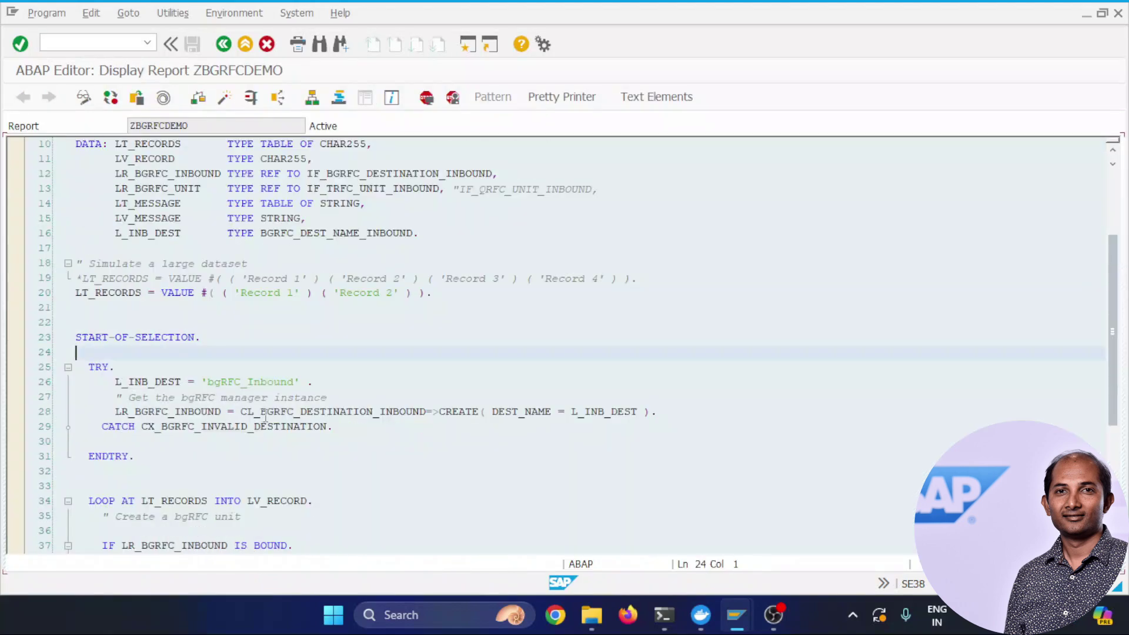
Highlight the CL_BGRFC_DESTINATION_INBOUND=>CREATE call for 'bgRFC_Inbound' and its CX_BGRFC_INVALID_DESTINATION catch.
{"action": "left_click_drag", "start_coordinate": [240, 410], "coordinate": [513, 411]}
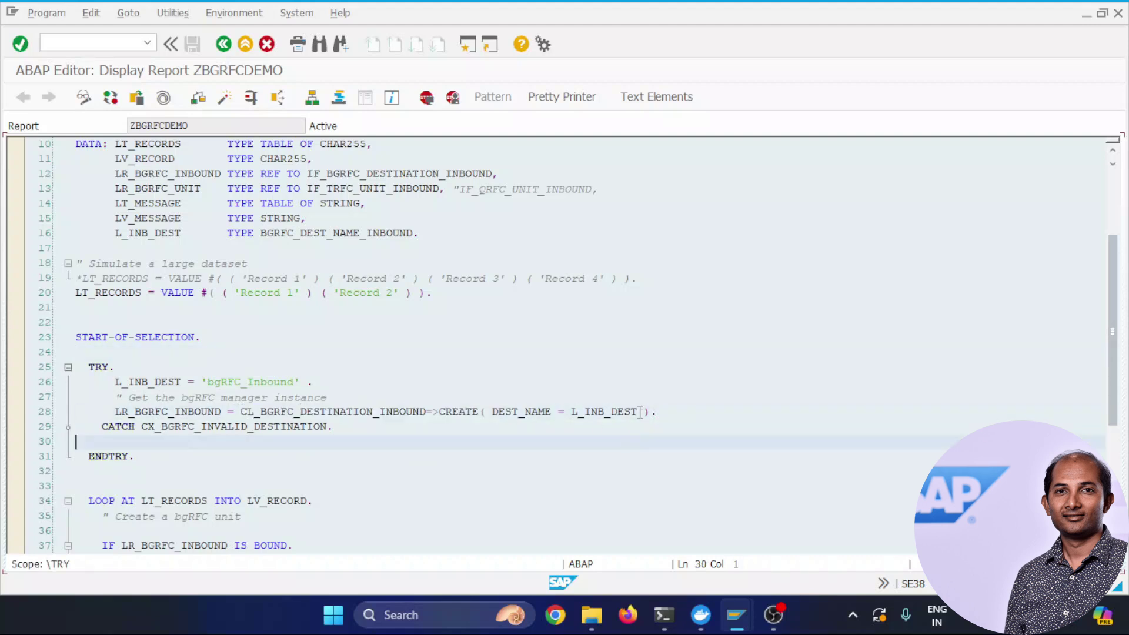
{"action": "left_click_drag", "start_coordinate": [638, 411], "coordinate": [569, 411]}
{"action": "left_click_drag", "start_coordinate": [299, 384], "coordinate": [202, 383]}
{"action": "left_click", "coordinate": [340, 470]}
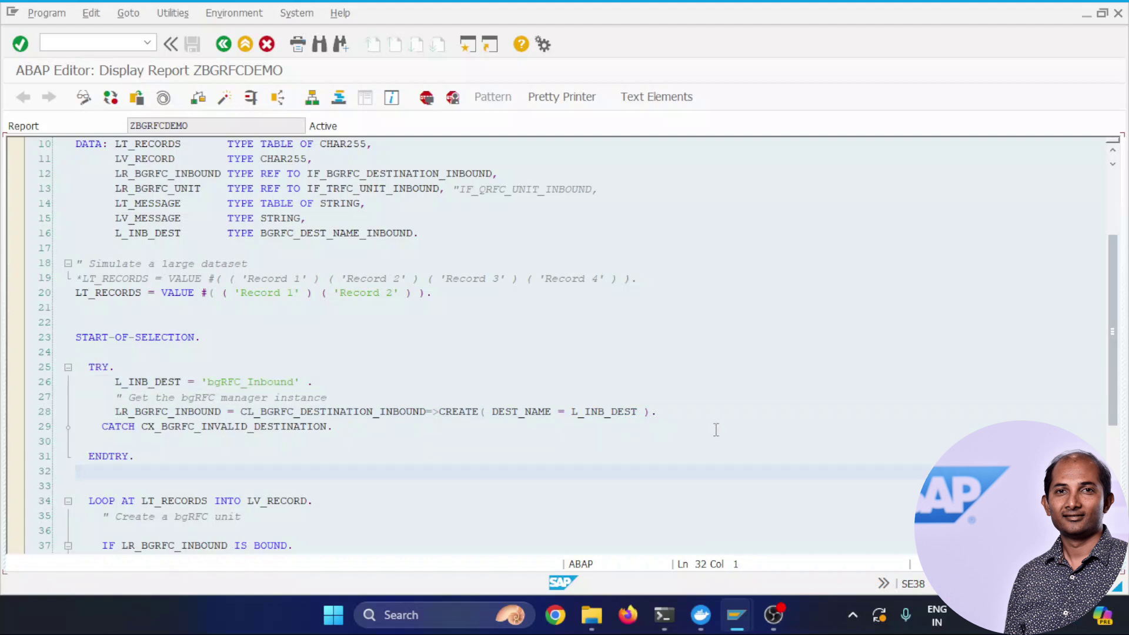
{"action": "left_click_drag", "start_coordinate": [642, 413], "coordinate": [517, 428]}
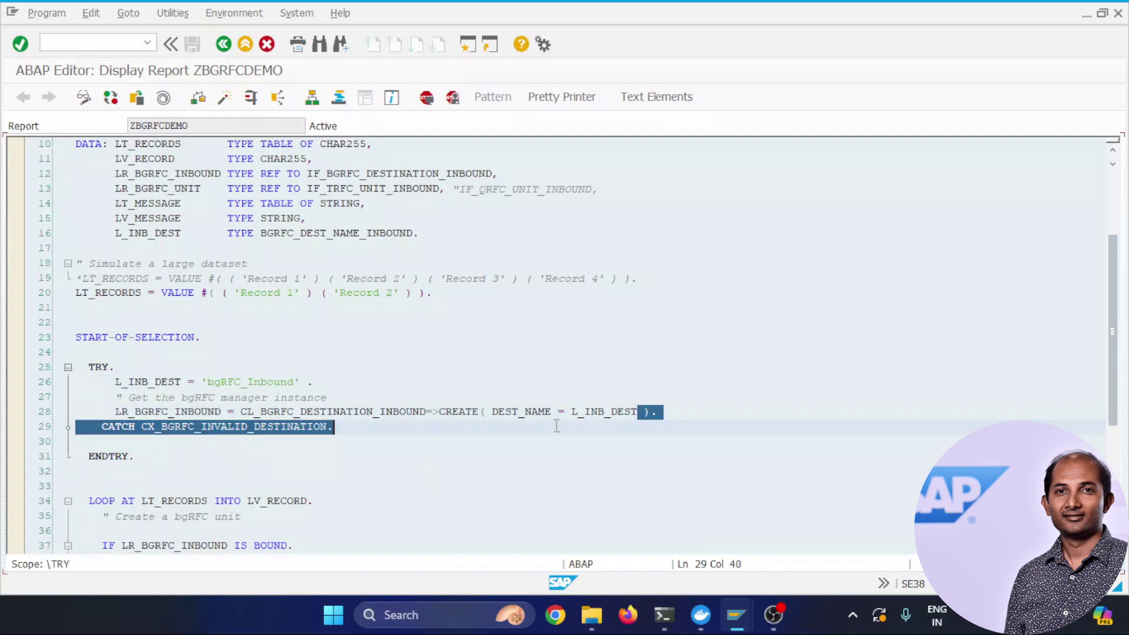
{"action": "left_click", "coordinate": [574, 461]}
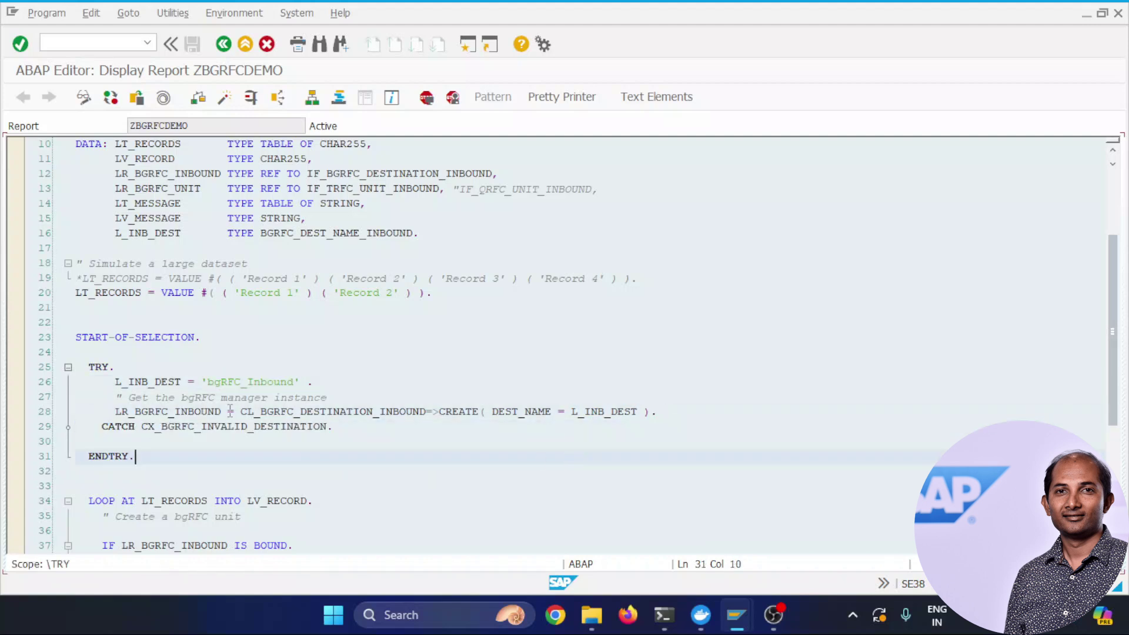
{"action": "left_click_drag", "start_coordinate": [227, 412], "coordinate": [111, 414]}
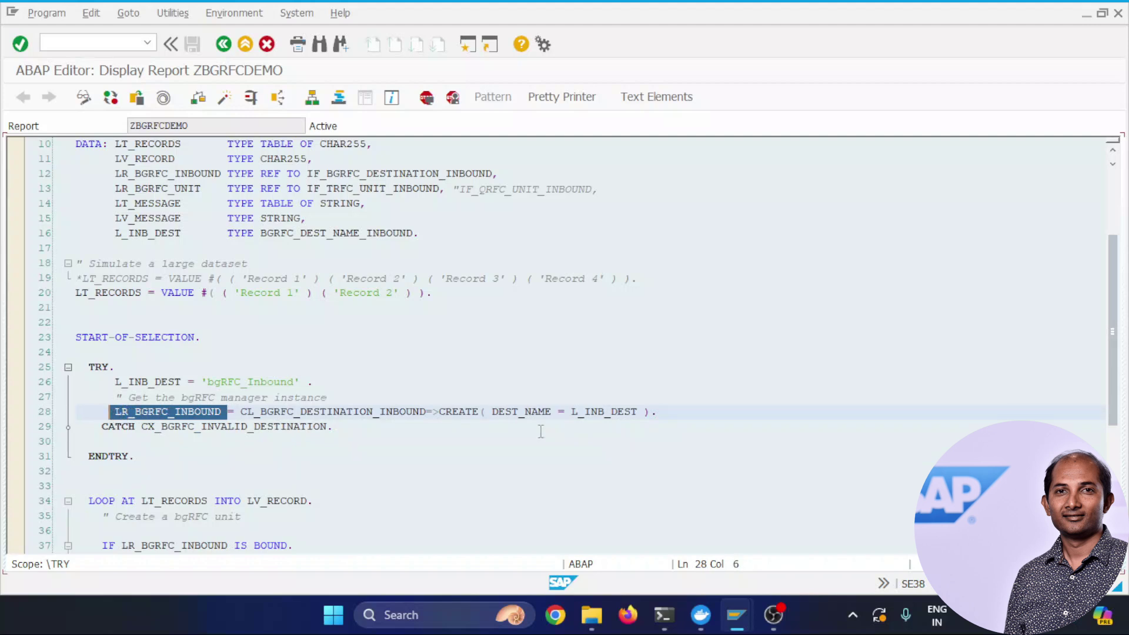
{"action": "scroll", "coordinate": [541, 429], "scroll_direction": "down", "scroll_amount": 5}
{"action": "left_click_drag", "start_coordinate": [183, 383], "coordinate": [277, 384]}
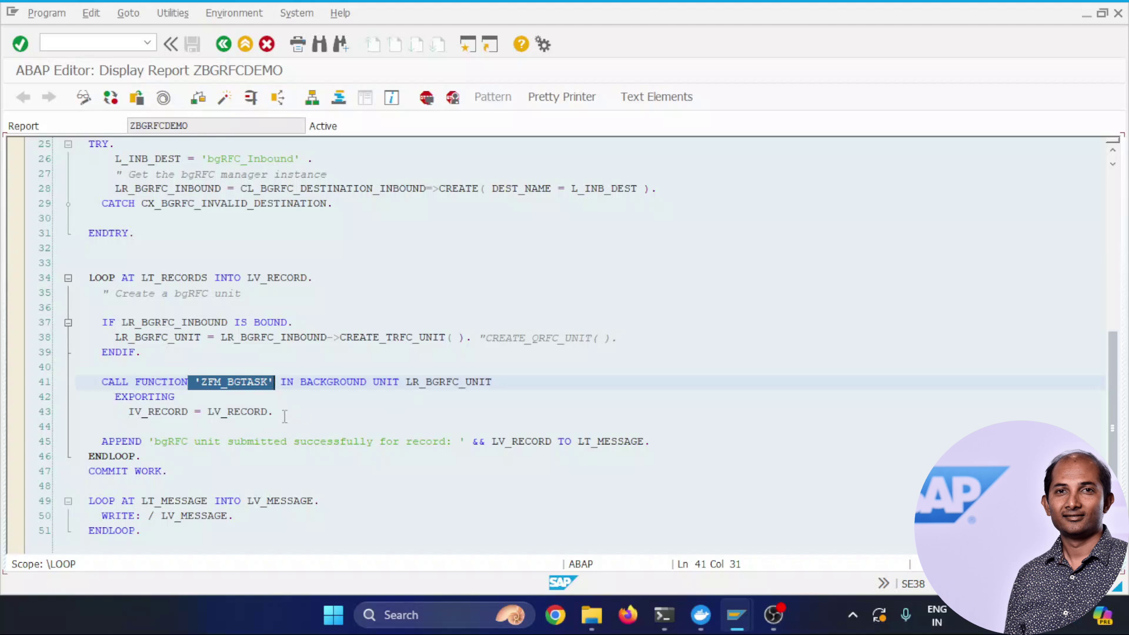
{"action": "left_click", "coordinate": [459, 398]}
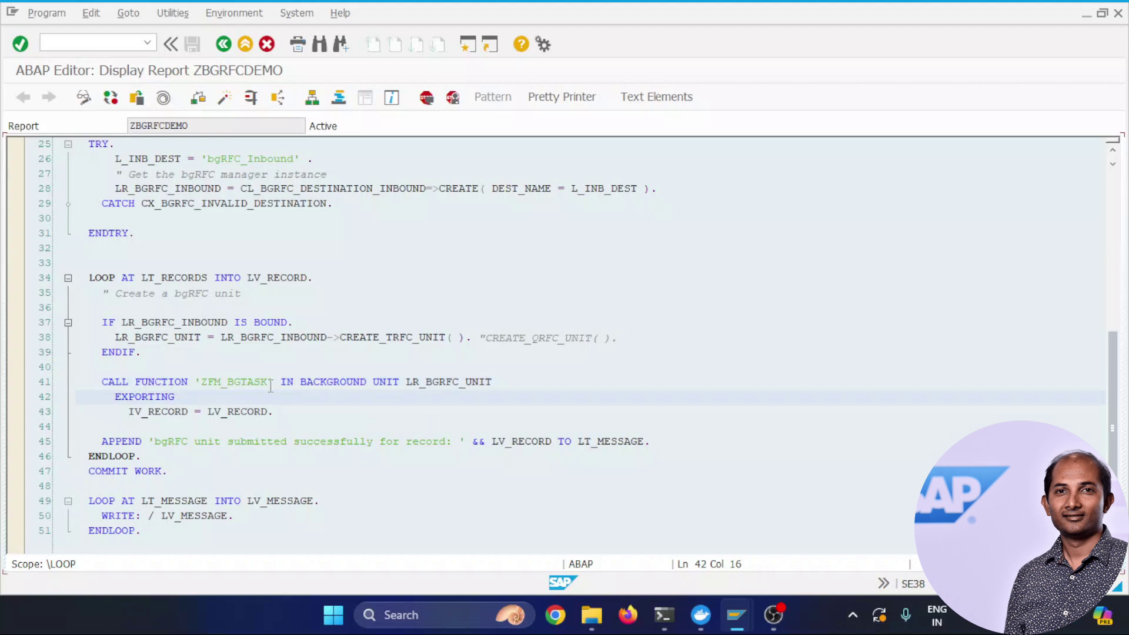
{"action": "left_click_drag", "start_coordinate": [280, 383], "coordinate": [407, 382]}
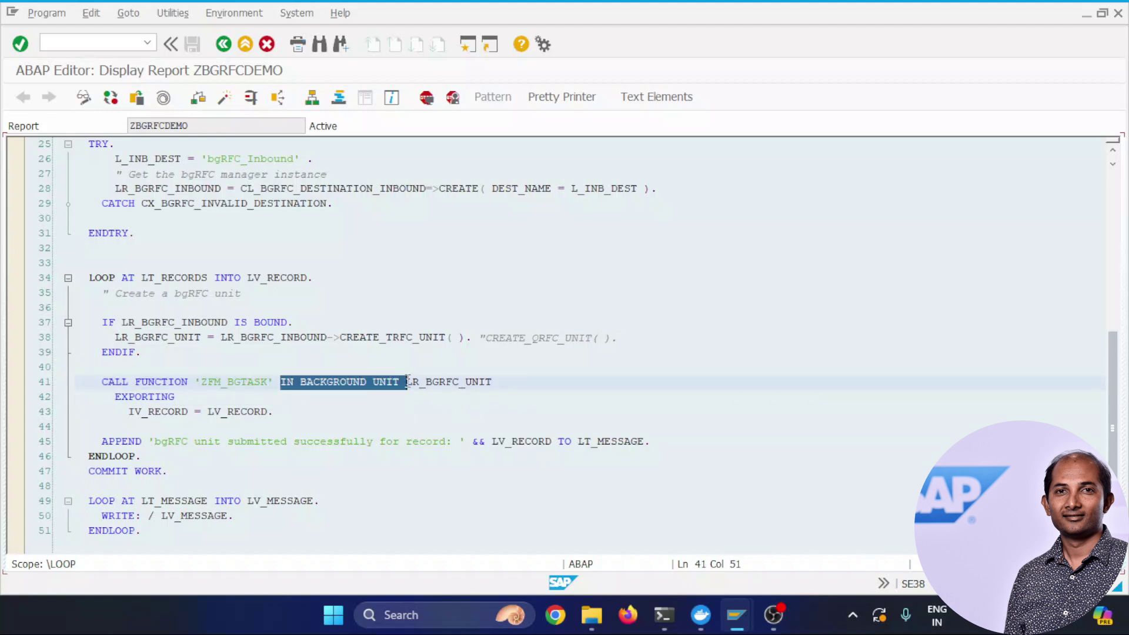
{"action": "left_click", "coordinate": [407, 383]}
{"action": "left_click_drag", "start_coordinate": [406, 381], "coordinate": [491, 383]}
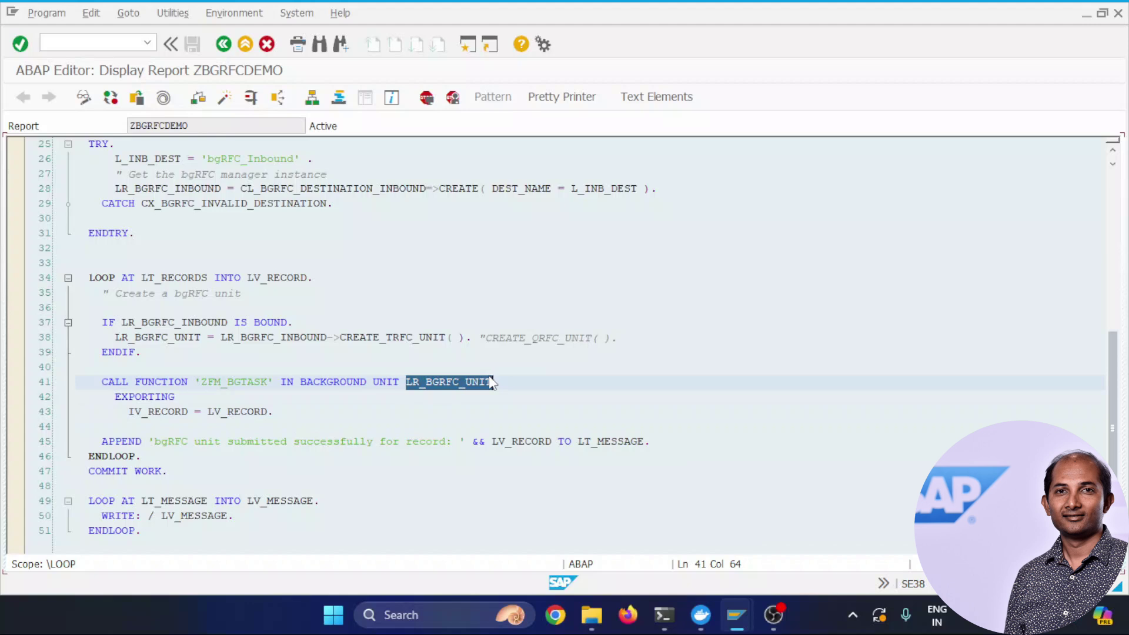
{"action": "key", "text": "Down"}
{"action": "key", "text": "Down"}
{"action": "left_click_drag", "start_coordinate": [505, 381], "coordinate": [405, 382]}
{"action": "left_click", "coordinate": [543, 402]}
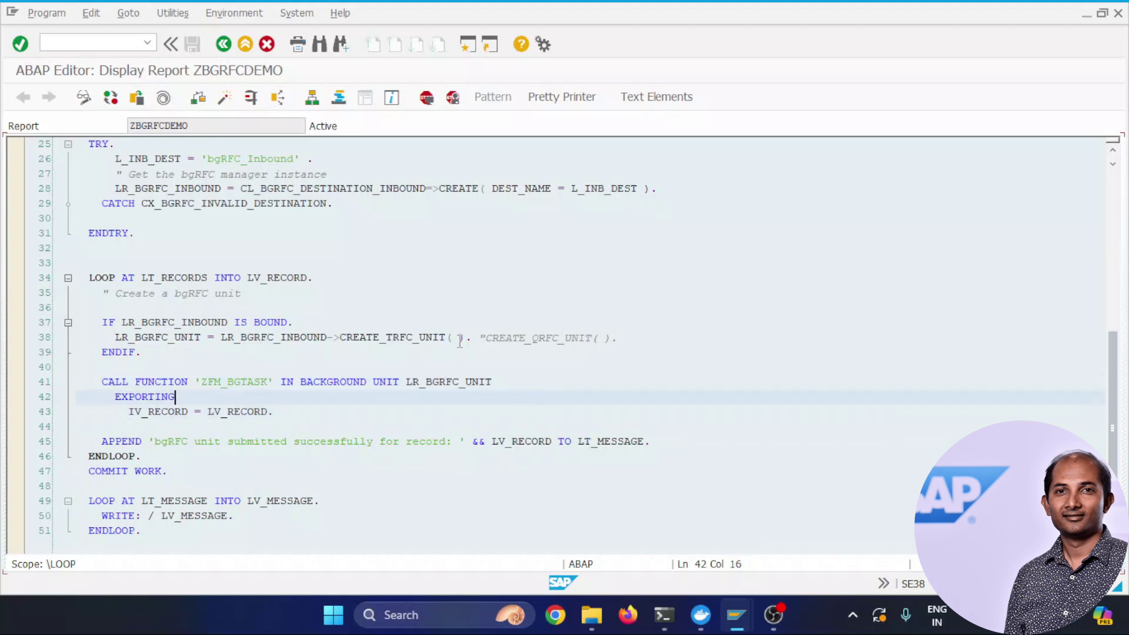
{"action": "left_click_drag", "start_coordinate": [458, 338], "coordinate": [222, 341]}
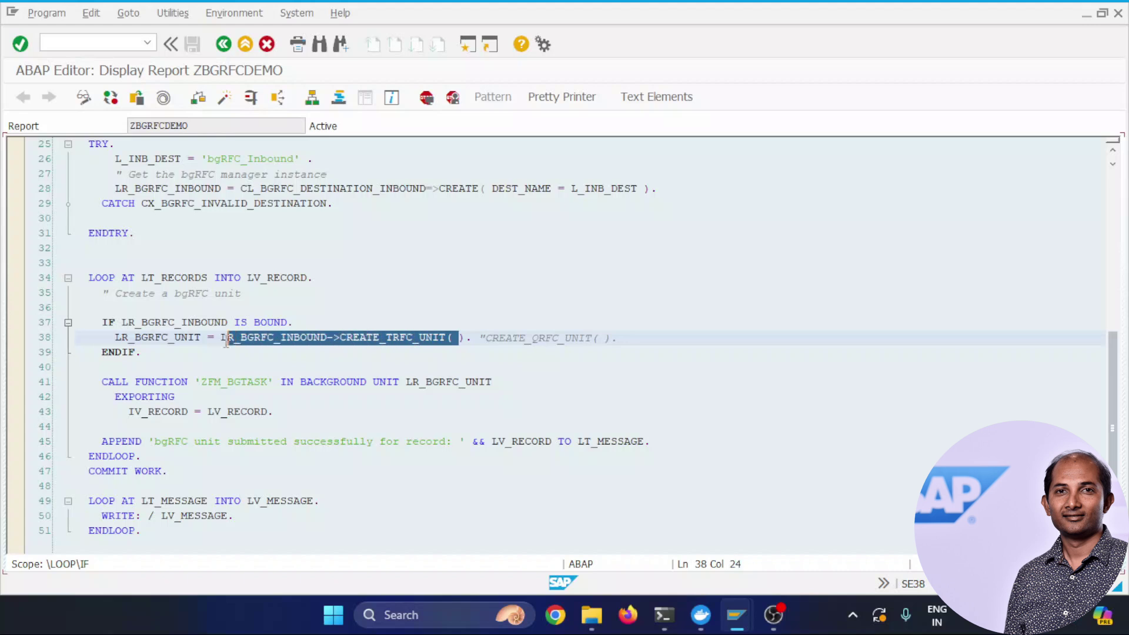
{"action": "left_click", "coordinate": [380, 347]}
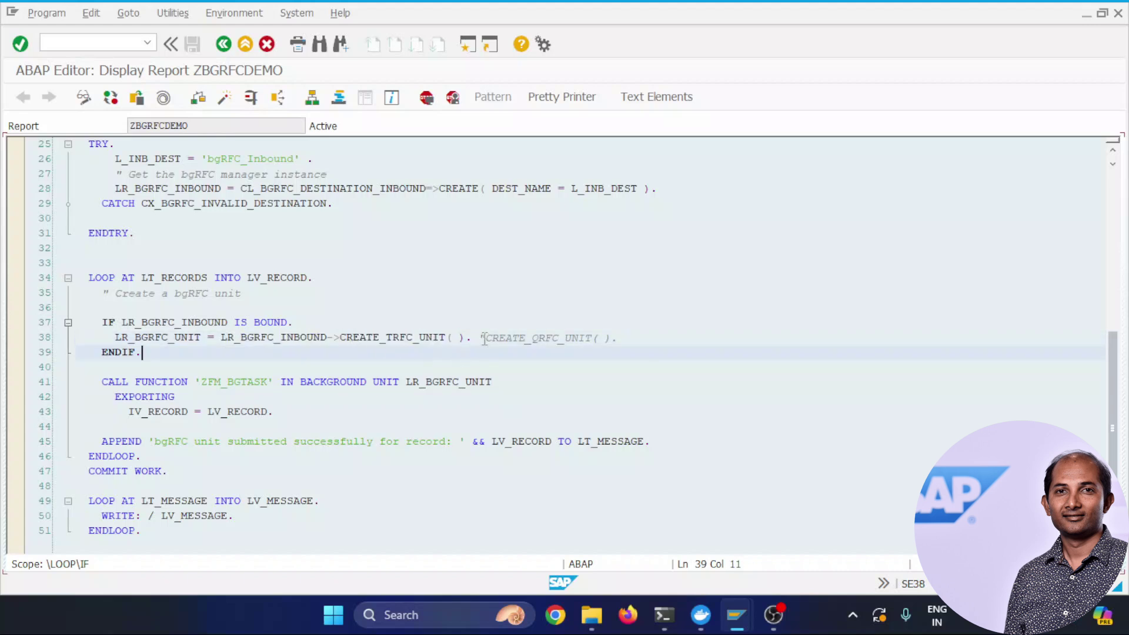
{"action": "left_click_drag", "start_coordinate": [485, 339], "coordinate": [622, 335]}
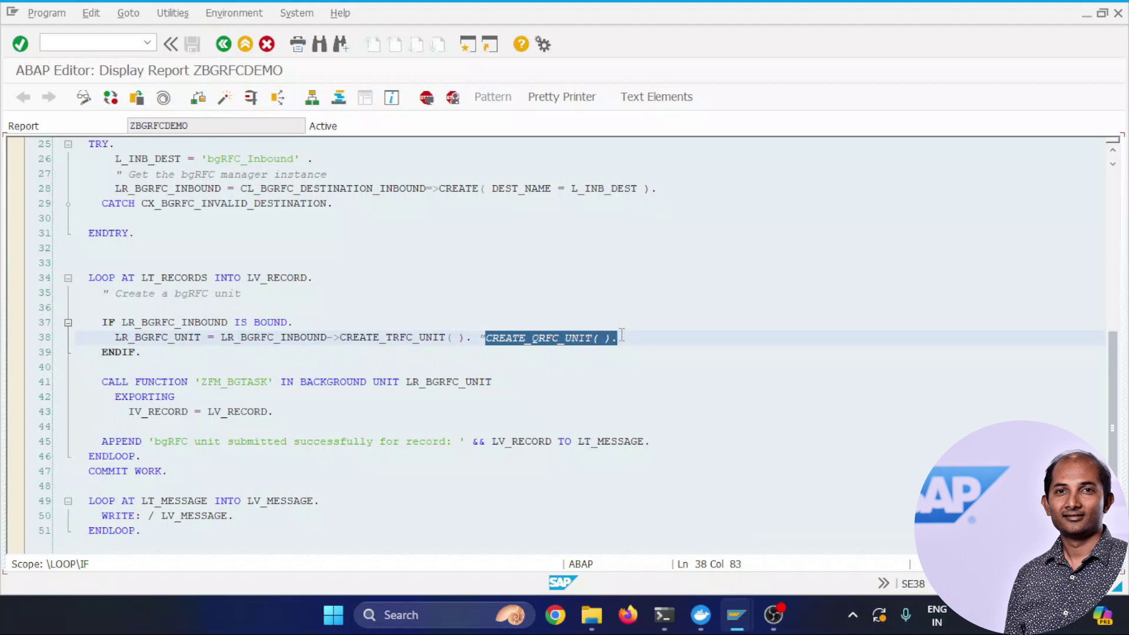
{"action": "left_click", "coordinate": [161, 396]}
{"action": "left_click_drag", "start_coordinate": [96, 338], "coordinate": [207, 340]}
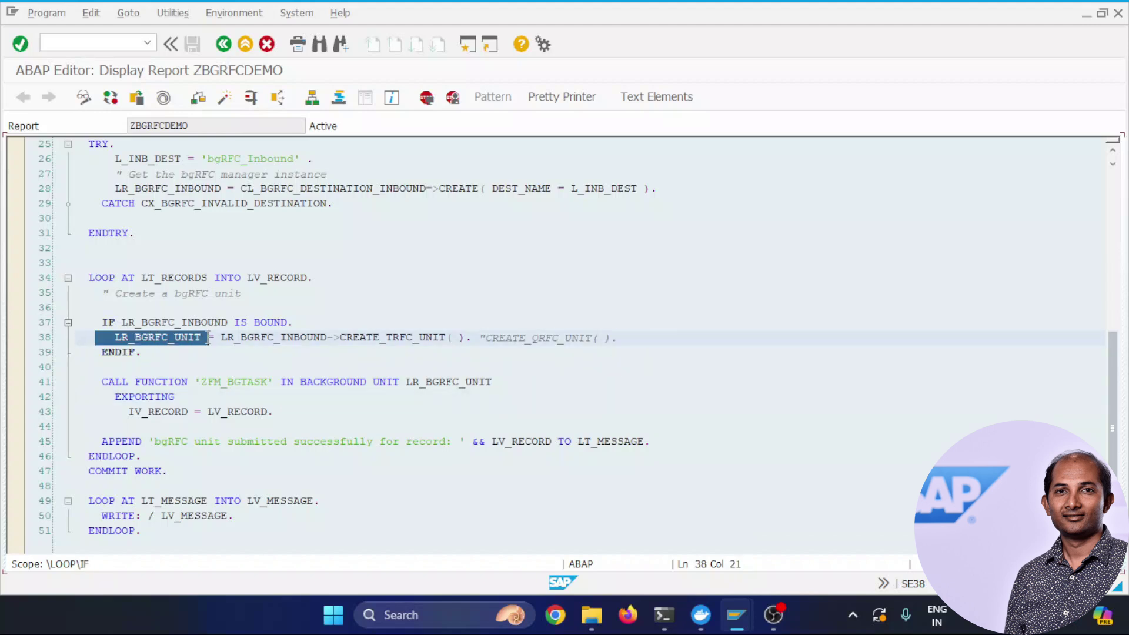
{"action": "left_click_drag", "start_coordinate": [513, 382], "coordinate": [404, 388]}
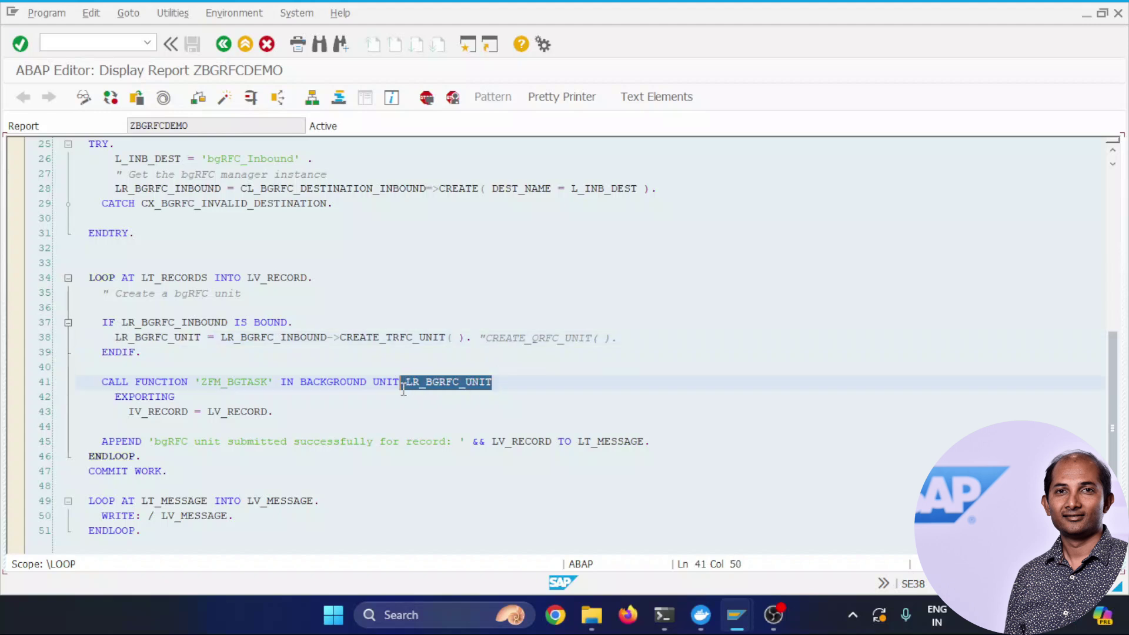
{"action": "left_click", "coordinate": [228, 428]}
{"action": "scroll", "coordinate": [90, 388], "scroll_direction": "down", "scroll_amount": 2}
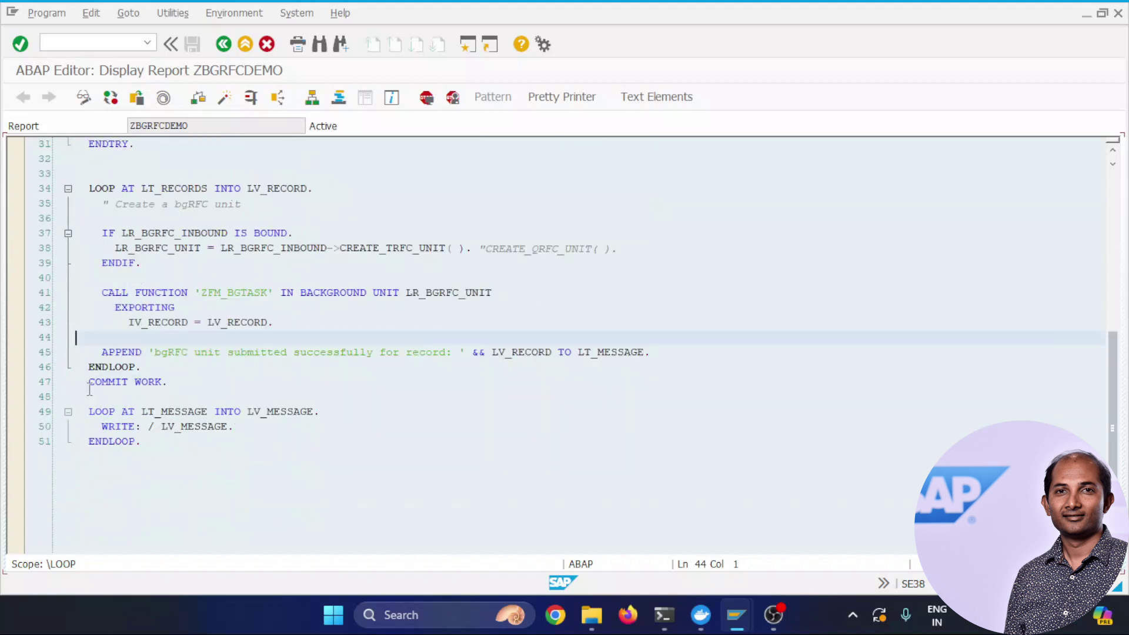
{"action": "left_click", "coordinate": [194, 390]}
{"action": "left_click", "coordinate": [222, 292]}
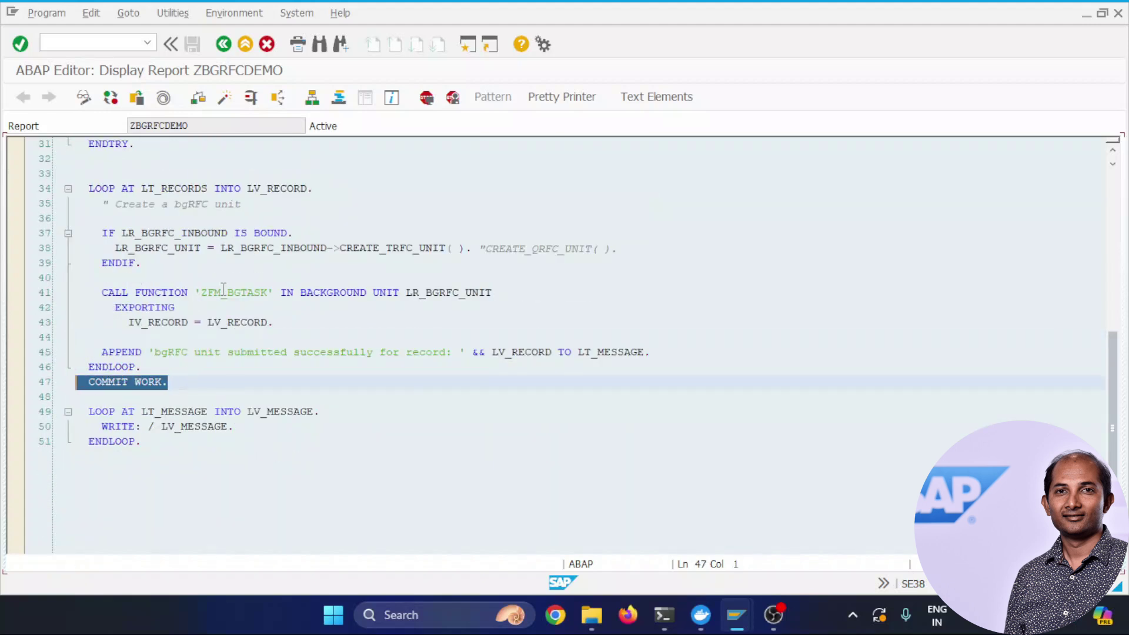
{"action": "left_click", "coordinate": [456, 292], "text": "shift"}
{"action": "left_click_drag", "start_coordinate": [195, 292], "coordinate": [268, 293]}
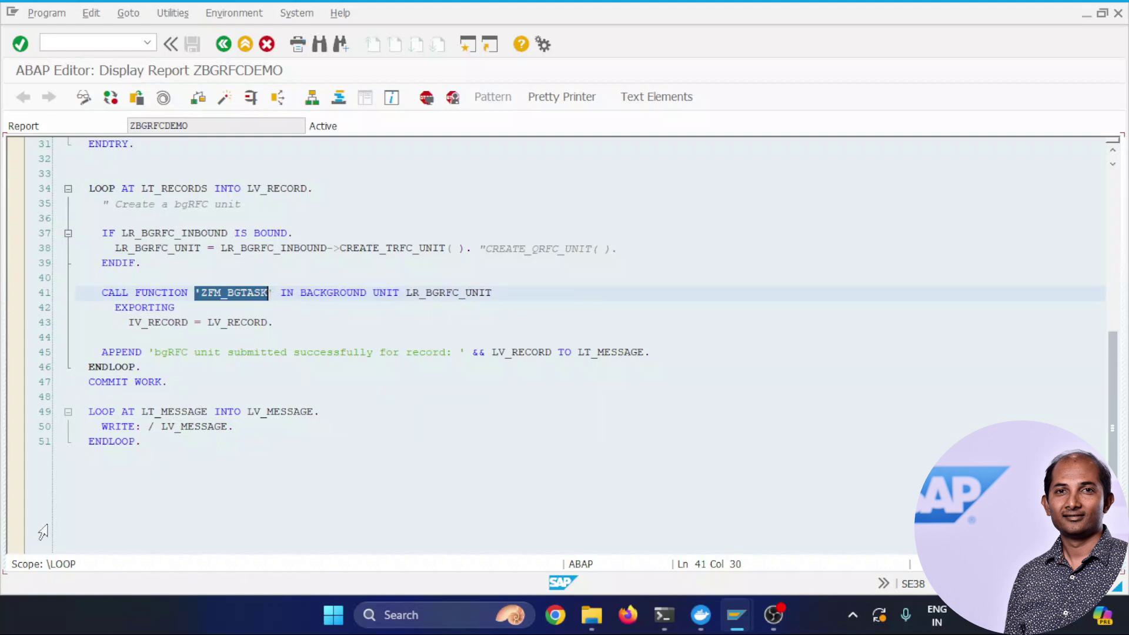
{"action": "left_click_drag", "start_coordinate": [144, 451], "coordinate": [89, 411]}
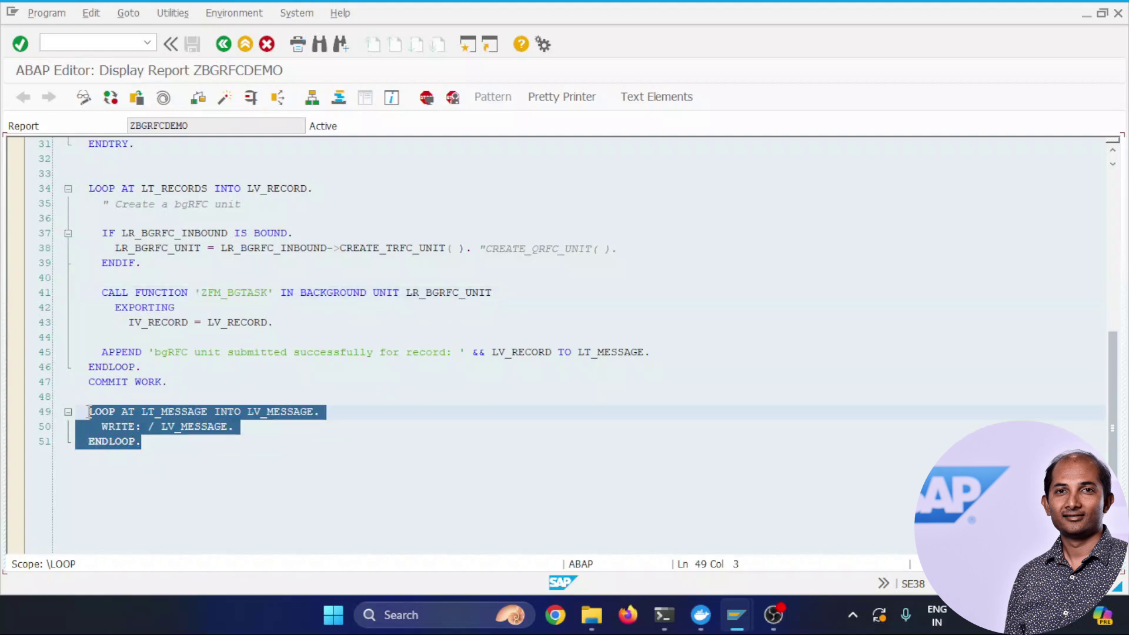
{"action": "left_click", "coordinate": [224, 491]}
{"action": "left_click_drag", "start_coordinate": [95, 351], "coordinate": [663, 353]}
{"action": "left_click", "coordinate": [581, 482]}
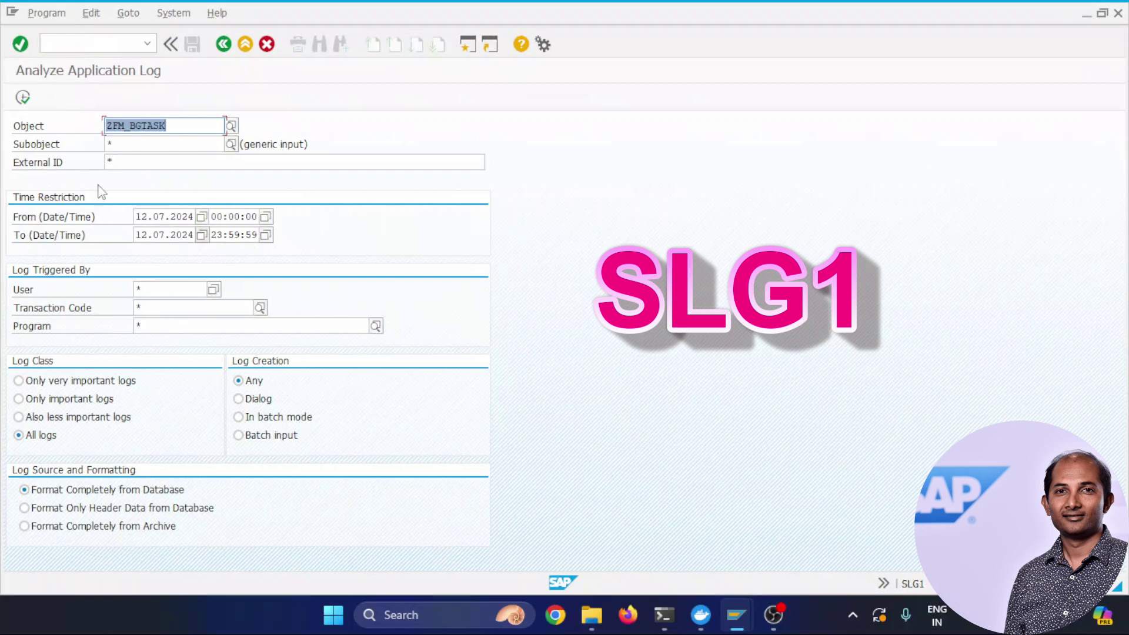
Search SLG1 for ZFM_BGTASK logs (none found), then run ZBGRFCDEMO with F8.
{"action": "left_click", "coordinate": [26, 97]}
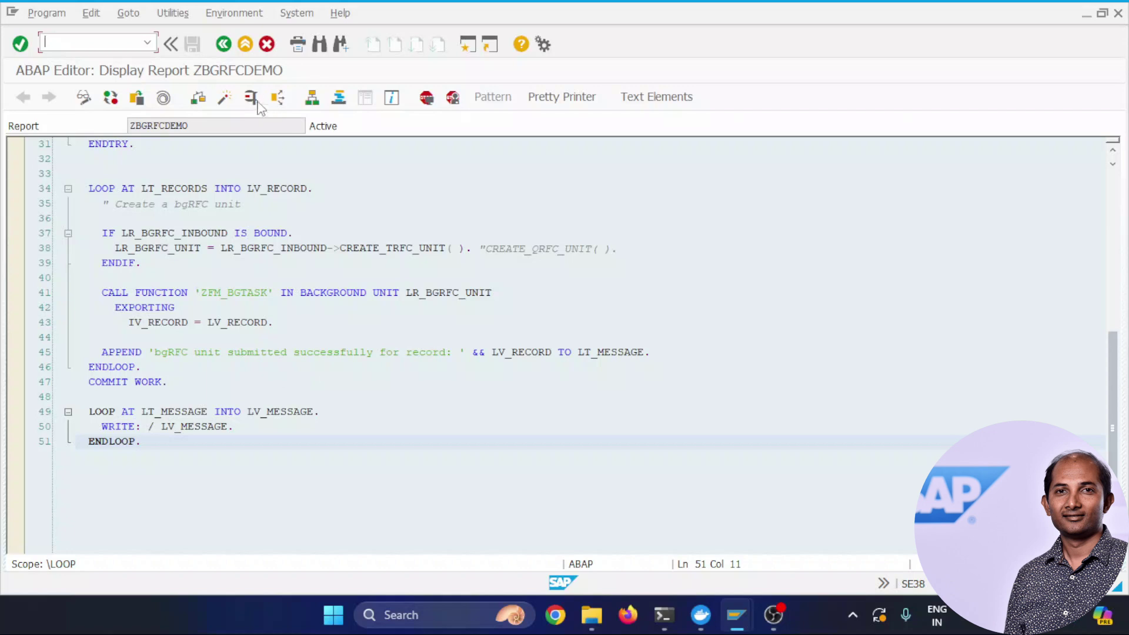
{"action": "key", "text": "F8"}
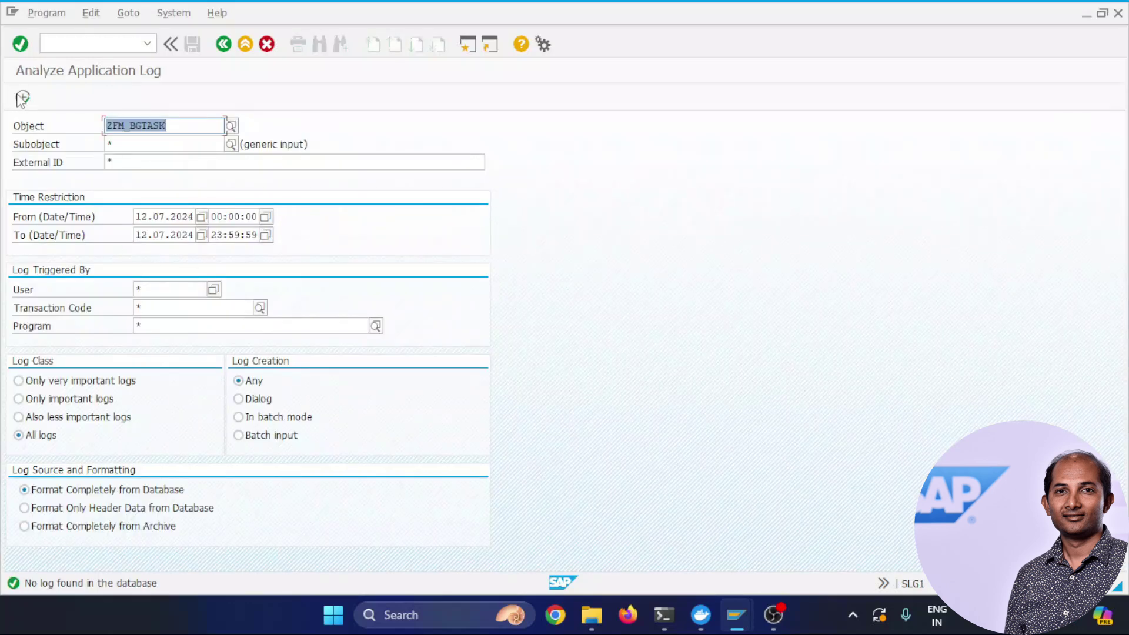
List the two ZFM_BGTASK logs and expand both to show their Record 1 and Record 2 messages.
{"action": "key", "text": "F8"}
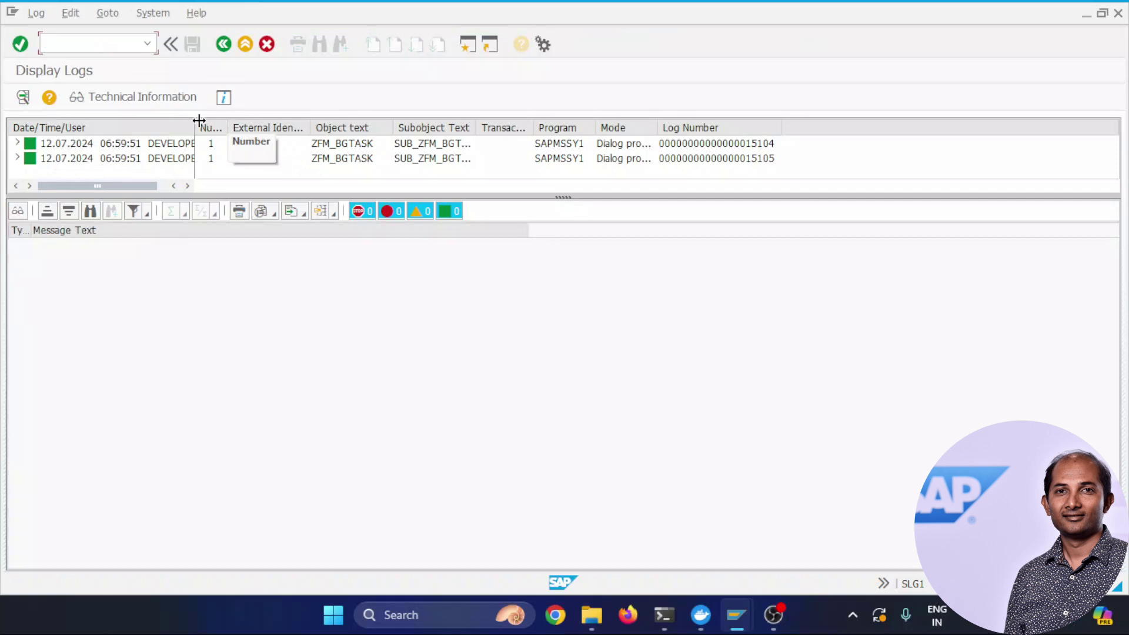
{"action": "double_click", "coordinate": [230, 120]}
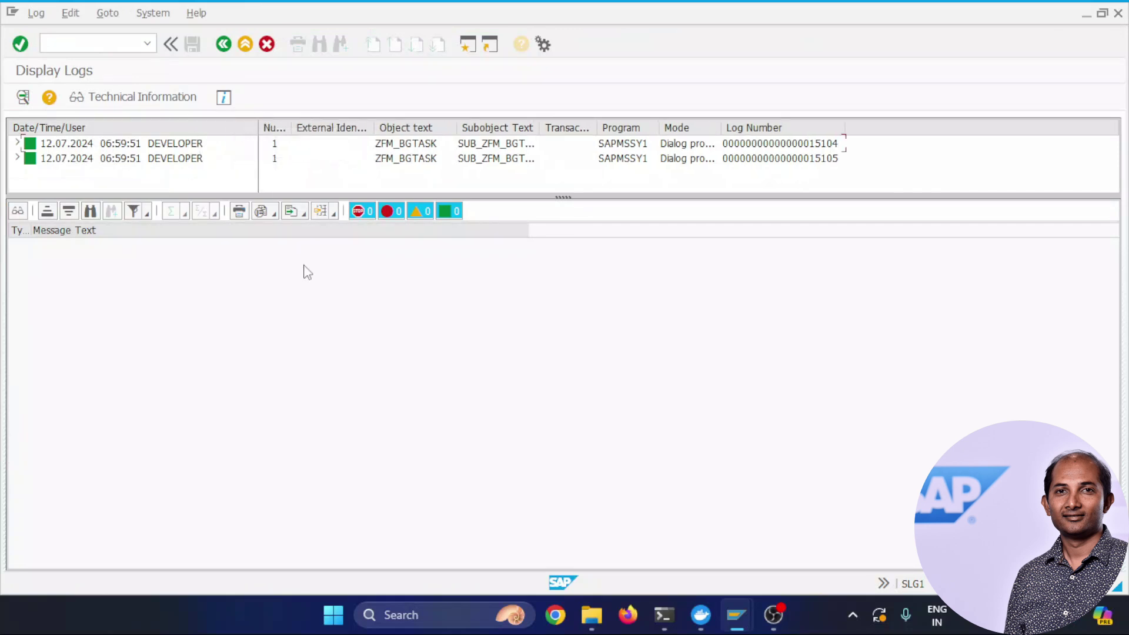
{"action": "left_click", "coordinate": [18, 142]}
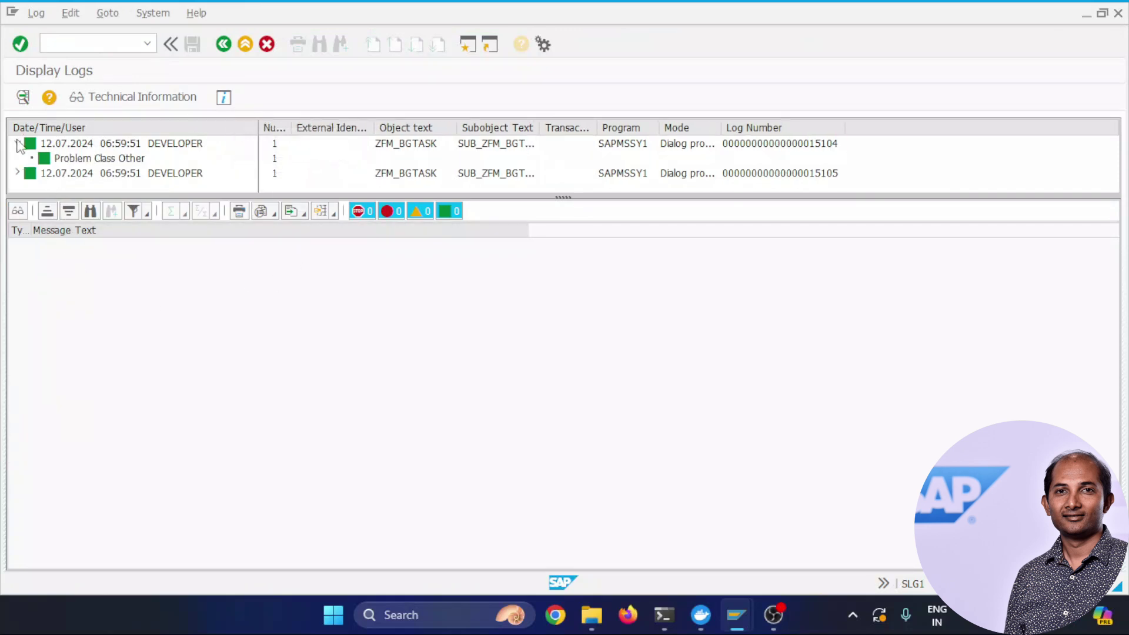
{"action": "left_click", "coordinate": [84, 161]}
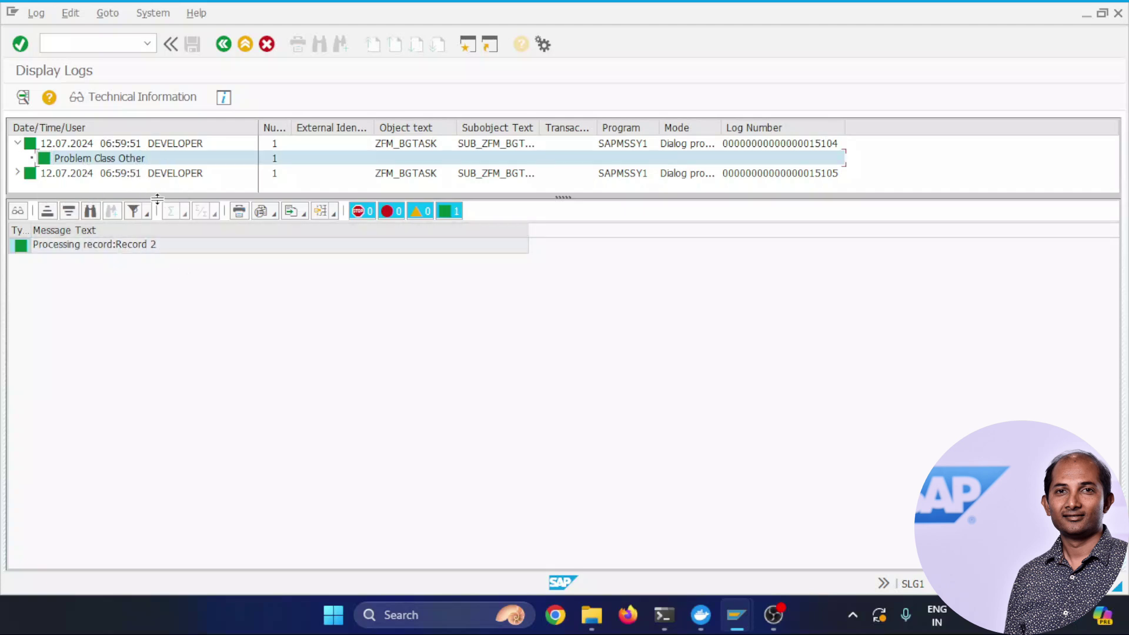
{"action": "left_click_drag", "start_coordinate": [157, 198], "coordinate": [156, 221]}
{"action": "double_click", "coordinate": [47, 175]}
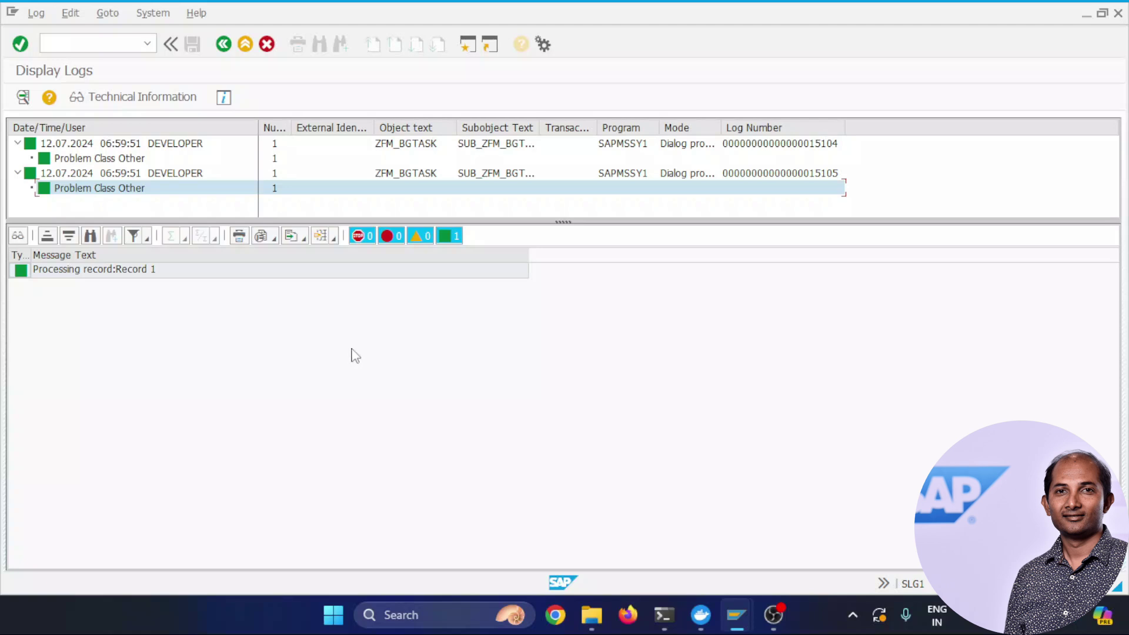
Open the ZFM_BGTASK function module source from ZBGRFCDEMO in change mode.
{"action": "key", "text": "alt+Tab"}
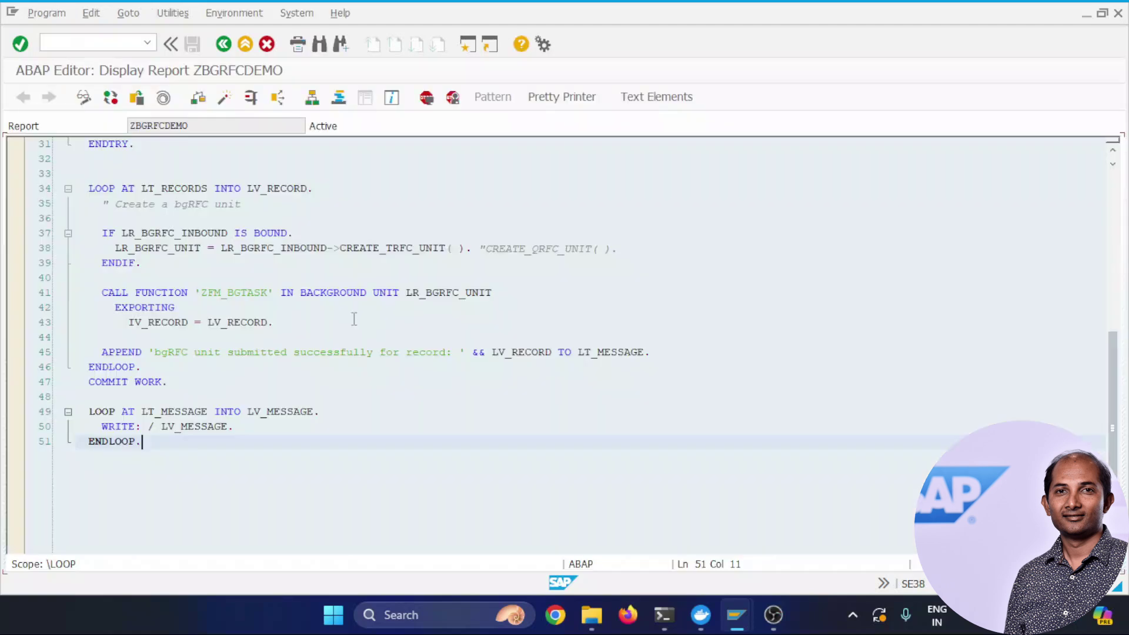
{"action": "double_click", "coordinate": [213, 293]}
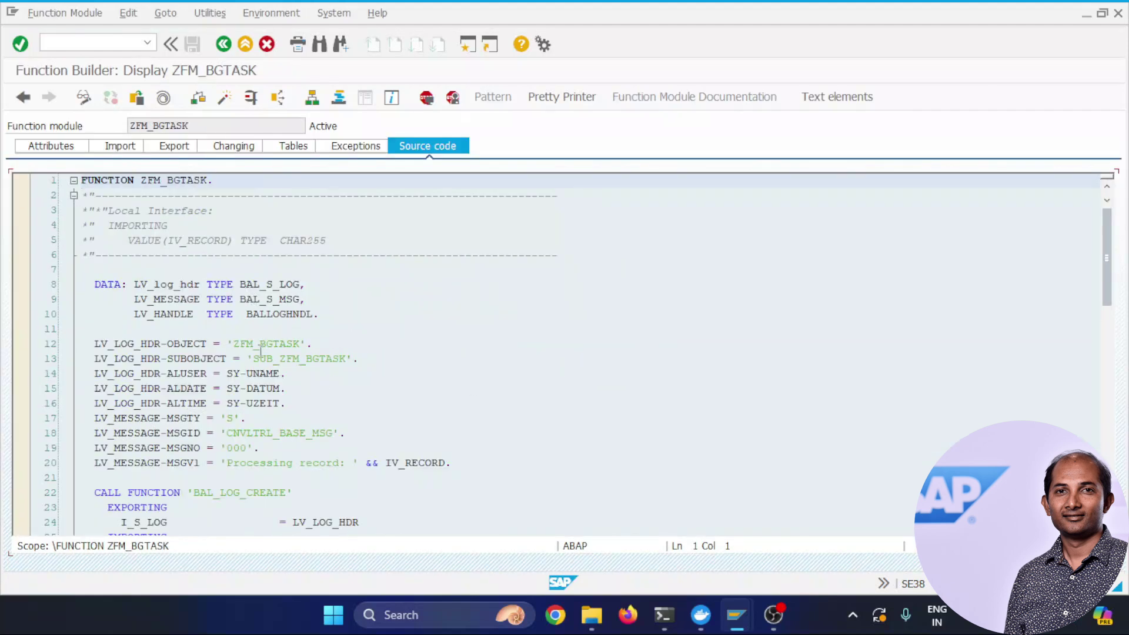
{"action": "left_click", "coordinate": [84, 104]}
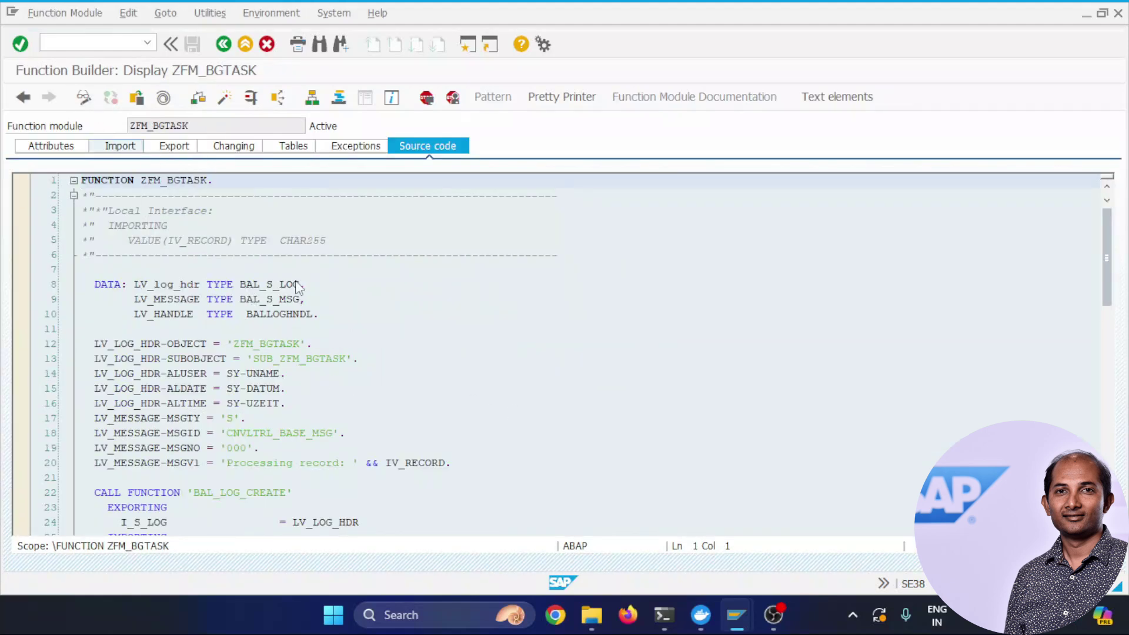
{"action": "scroll", "coordinate": [387, 360], "scroll_direction": "down", "scroll_amount": 3}
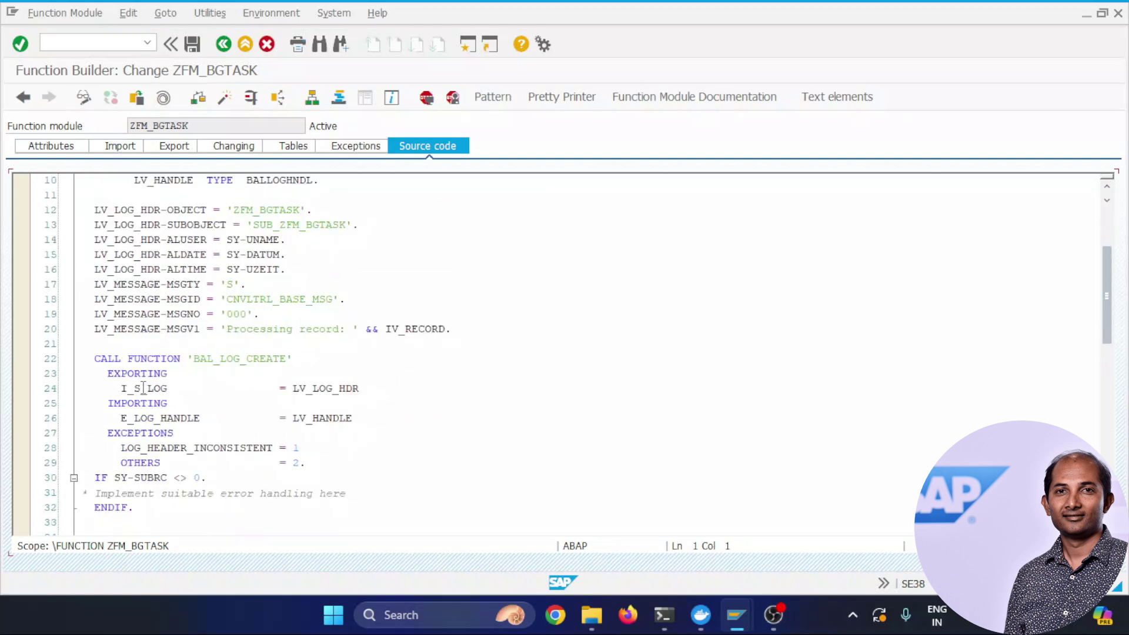
Rename parameter I_S_LOG to S_LOG on line 24 and activate ZFM_BGTASK.
{"action": "left_click", "coordinate": [135, 388]}
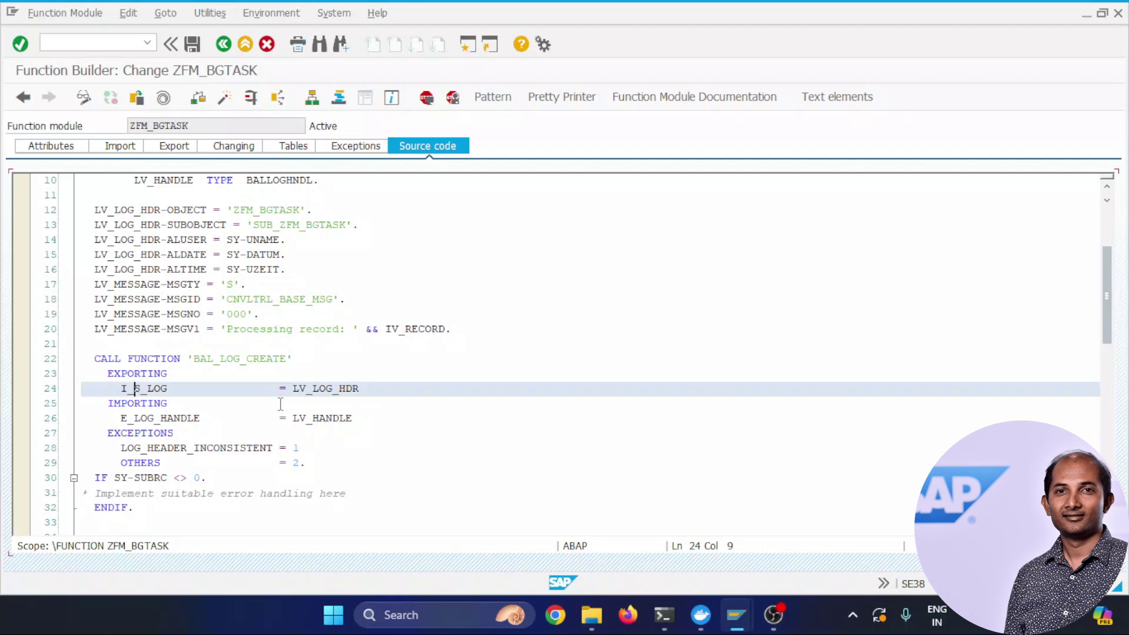
{"action": "key", "text": "BackSpace"}
{"action": "key", "text": "BackSpace"}
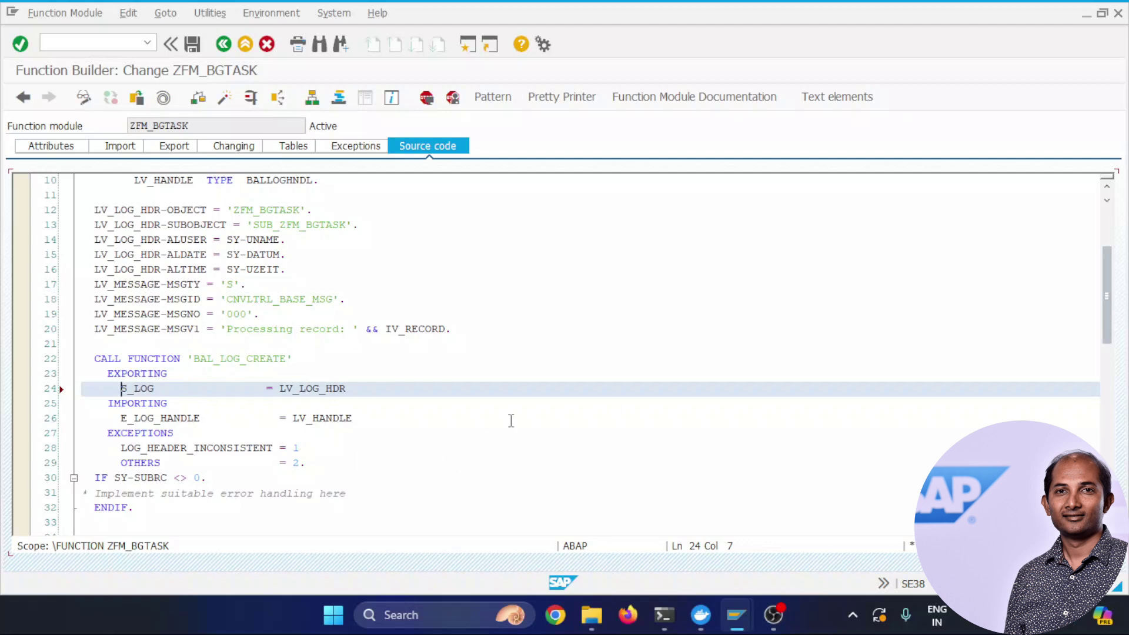
{"action": "left_click", "coordinate": [224, 98]}
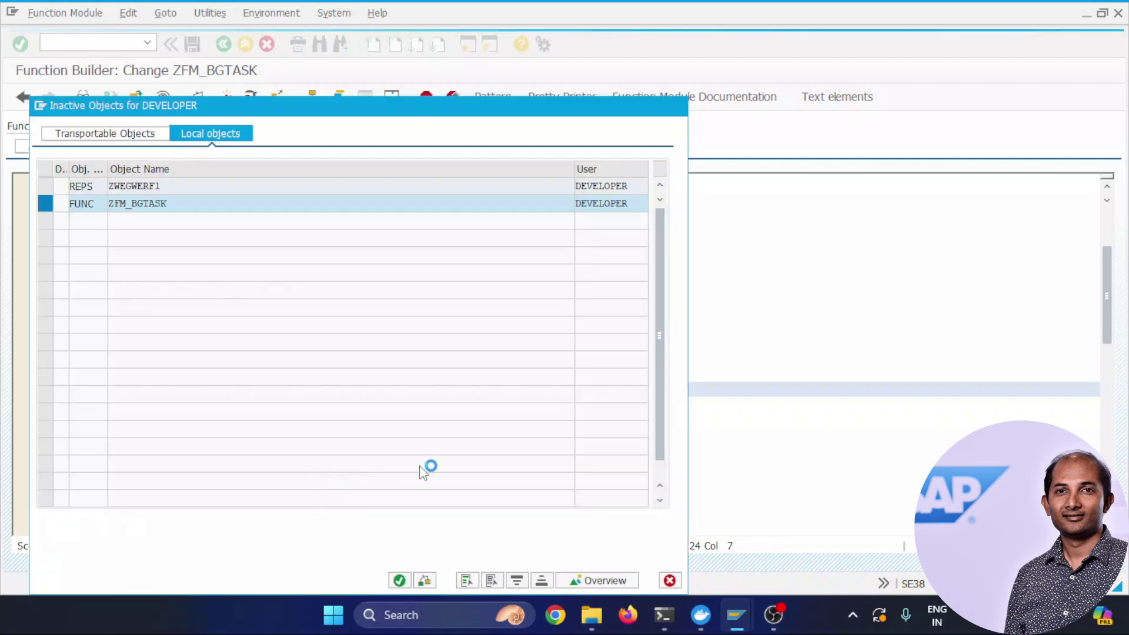
{"action": "key", "text": "Return"}
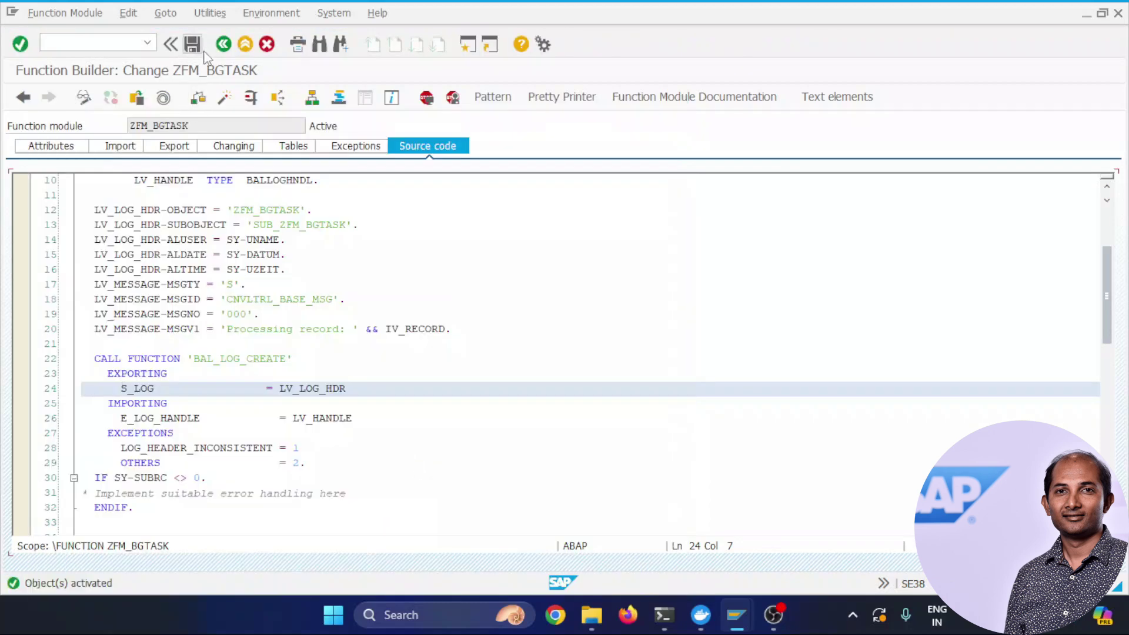
Back in ZBGRFCDEMO, check the LT_RECORDS line 20 and execute the report.
{"action": "left_click", "coordinate": [223, 44]}
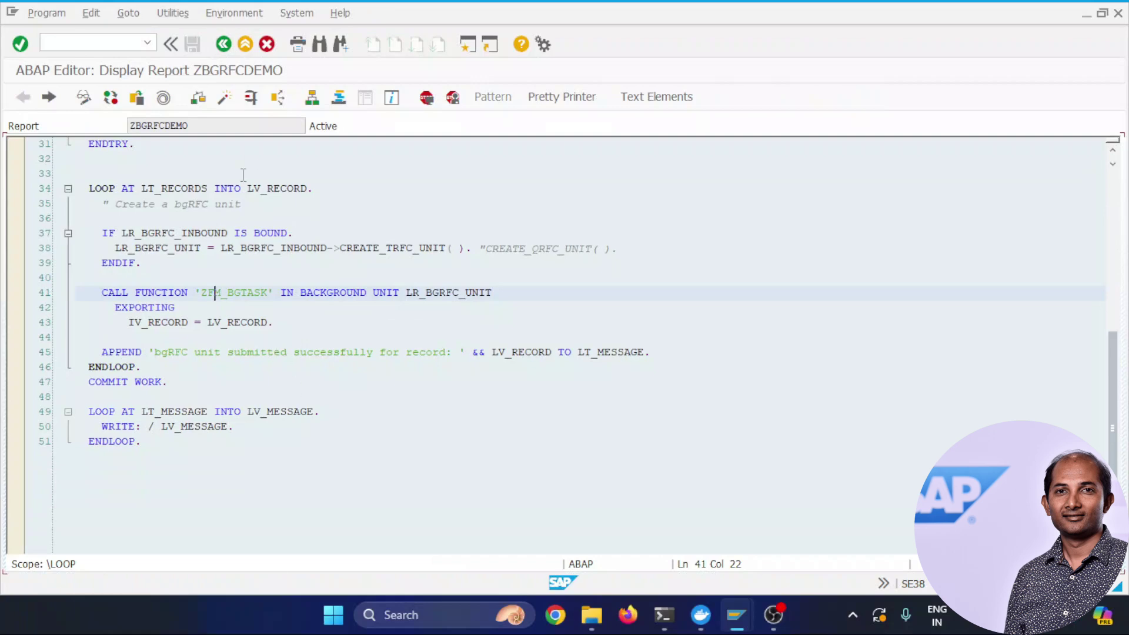
{"action": "scroll", "coordinate": [295, 283], "scroll_direction": "up", "scroll_amount": 5}
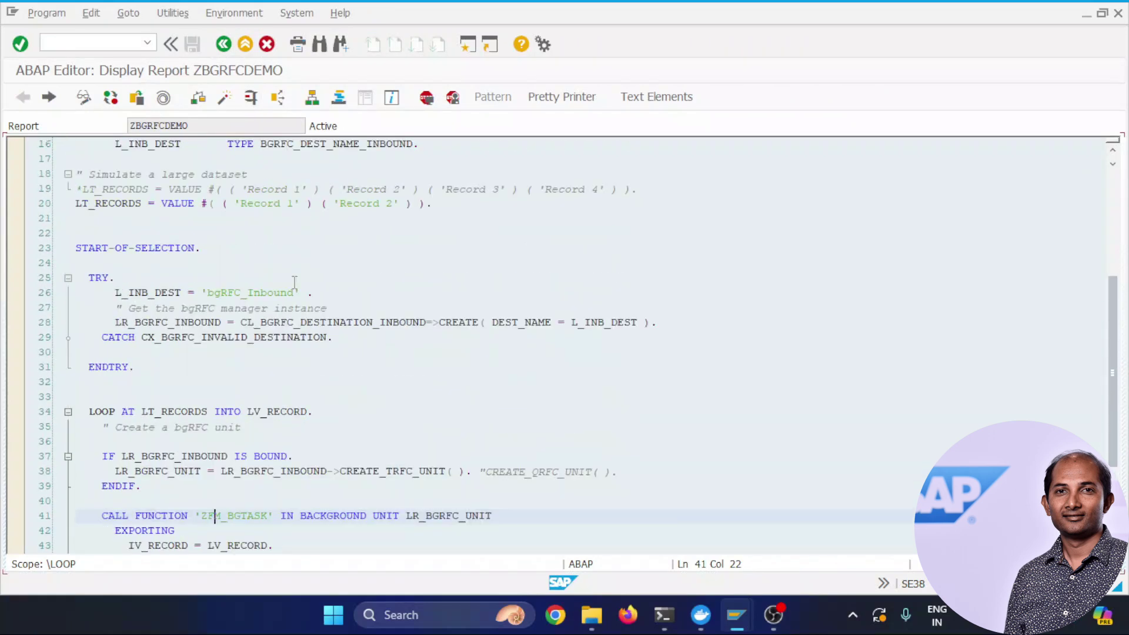
{"action": "left_click_drag", "start_coordinate": [437, 203], "coordinate": [76, 203]}
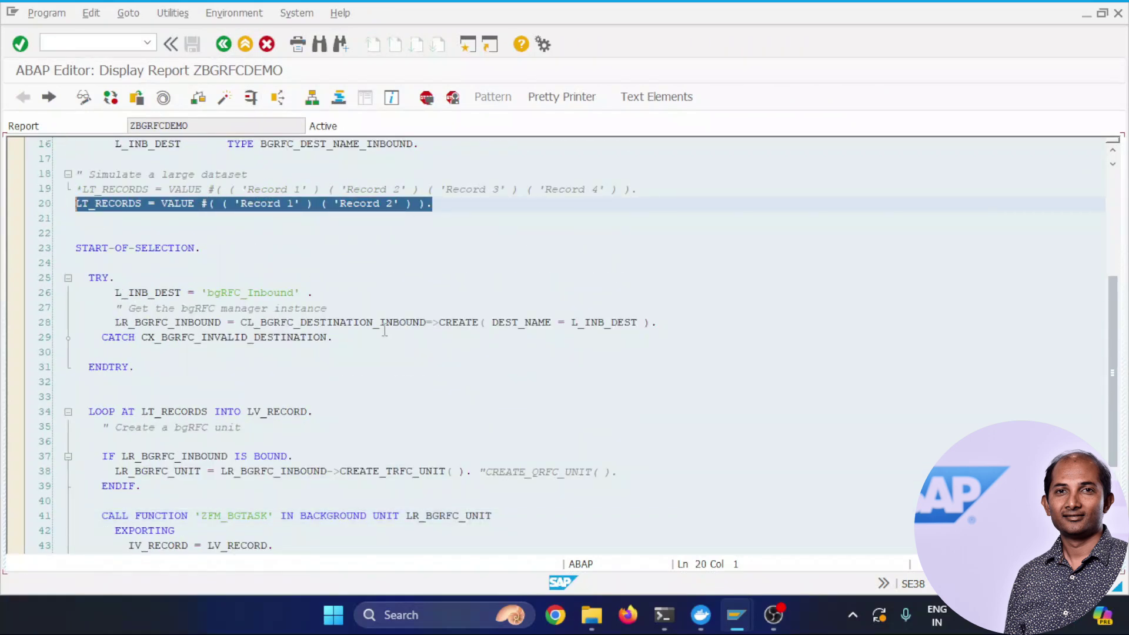
{"action": "scroll", "coordinate": [384, 328], "scroll_direction": "down", "scroll_amount": 2}
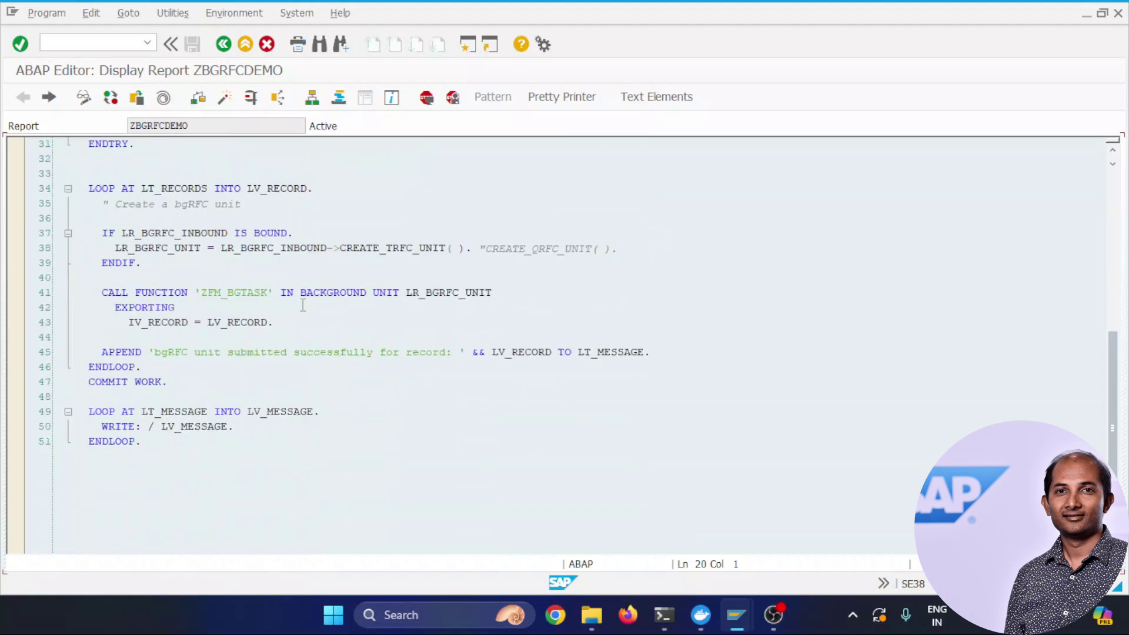
{"action": "left_click", "coordinate": [250, 99]}
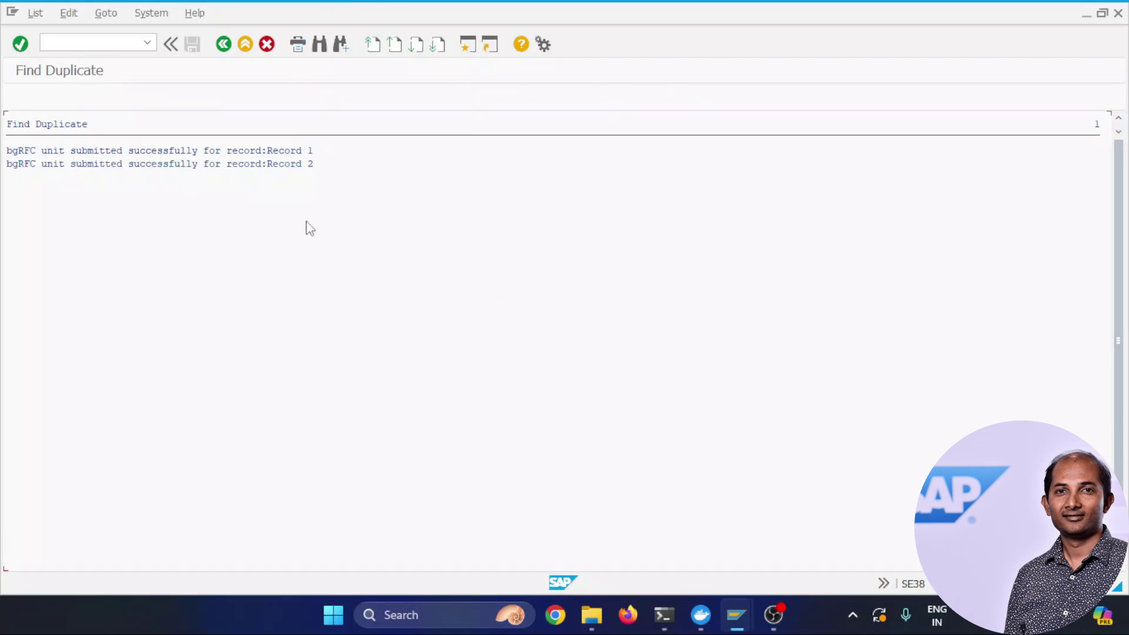
{"action": "left_click", "coordinate": [100, 43]}
{"action": "type", "text": "/oSBGRFCMON"}
{"action": "key", "text": "Return"}
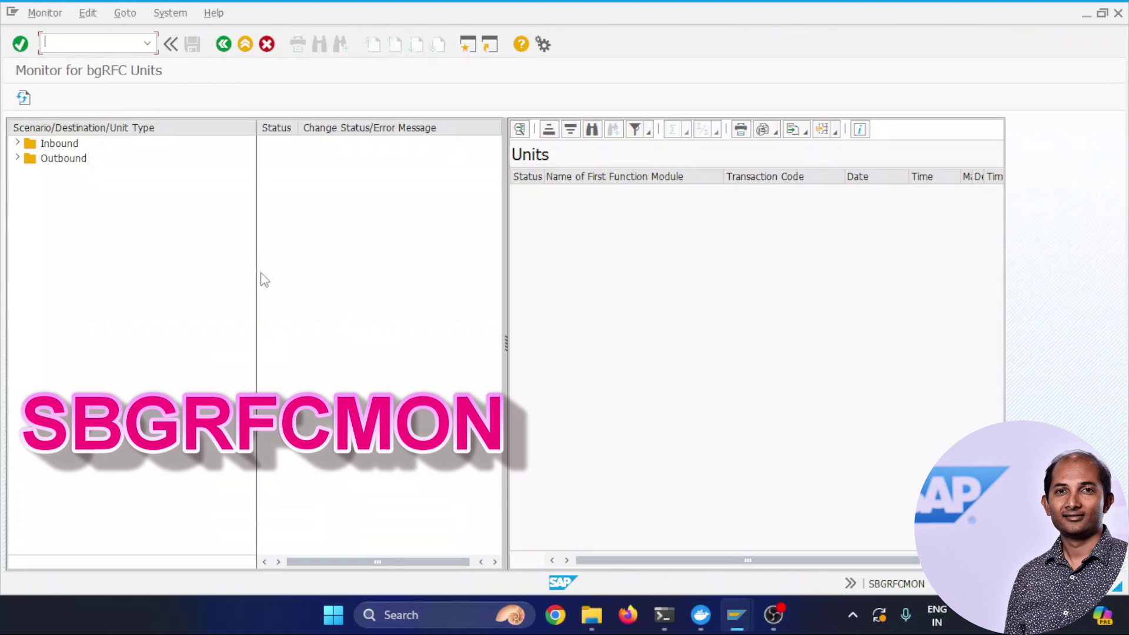
{"action": "left_click", "coordinate": [17, 143]}
{"action": "left_click", "coordinate": [27, 159]}
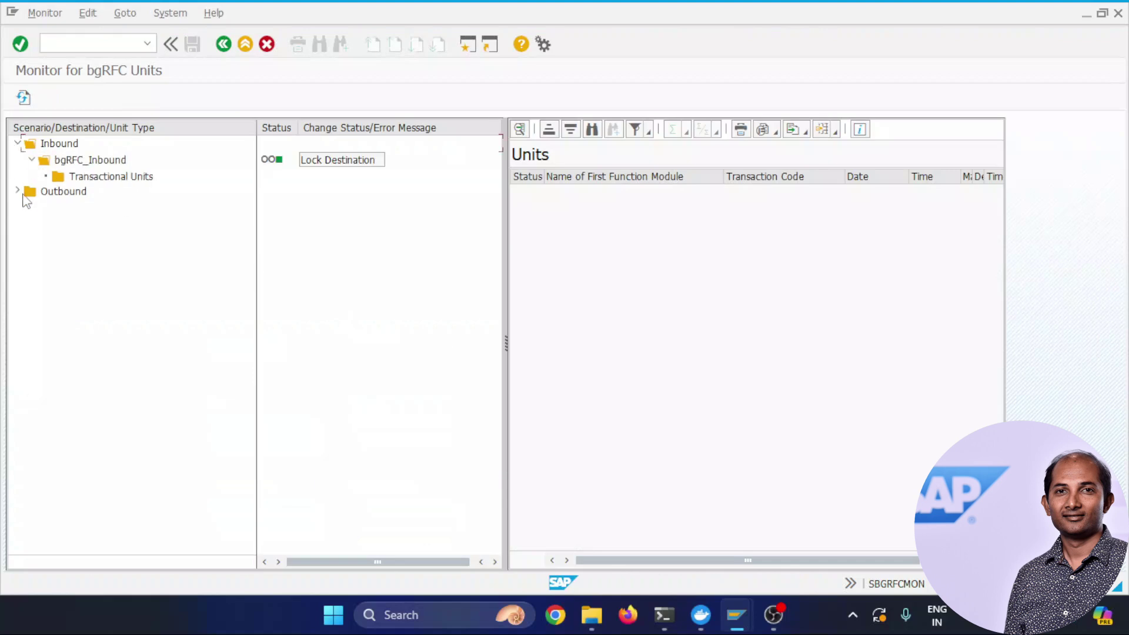
{"action": "left_click", "coordinate": [97, 181]}
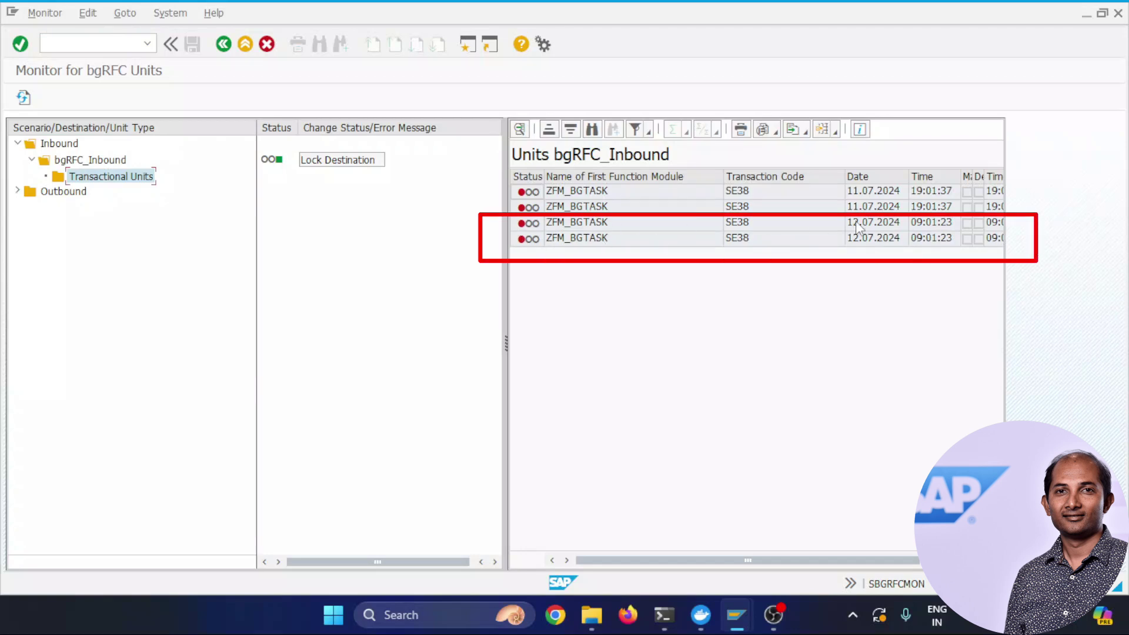
{"action": "left_click", "coordinate": [862, 226]}
{"action": "left_click", "coordinate": [858, 241]}
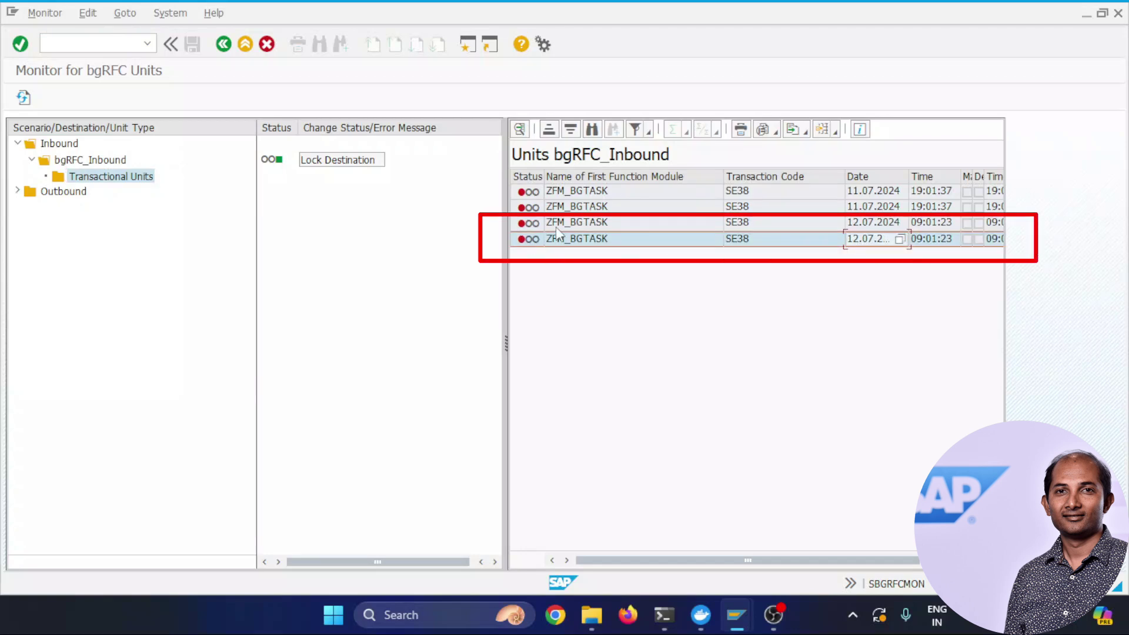
{"action": "double_click", "coordinate": [535, 222]}
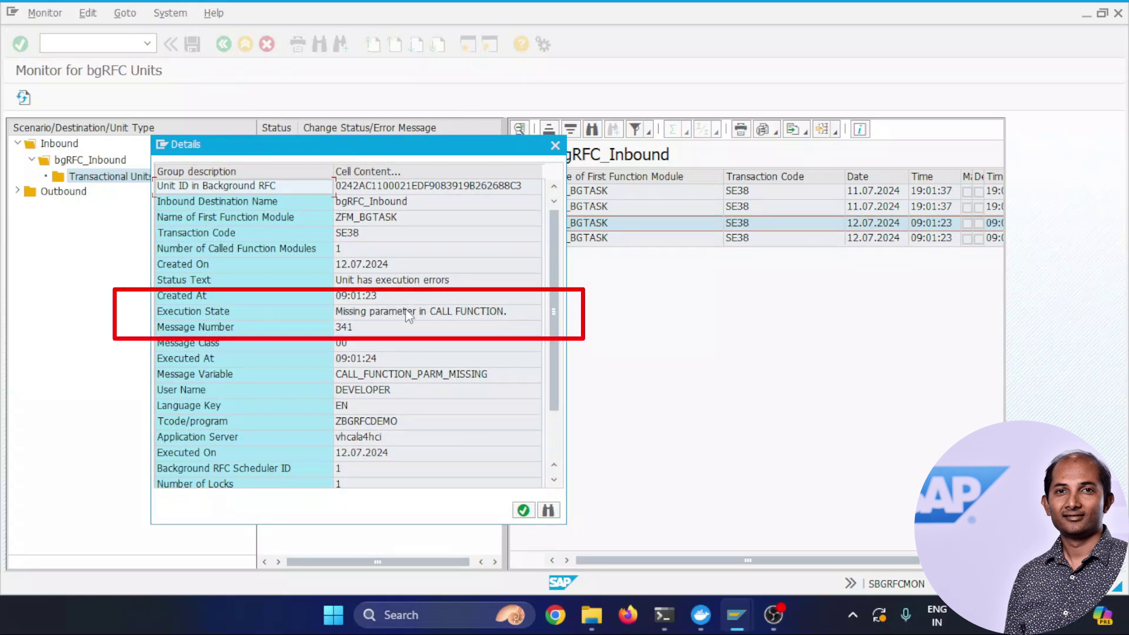
{"action": "left_click", "coordinate": [555, 145]}
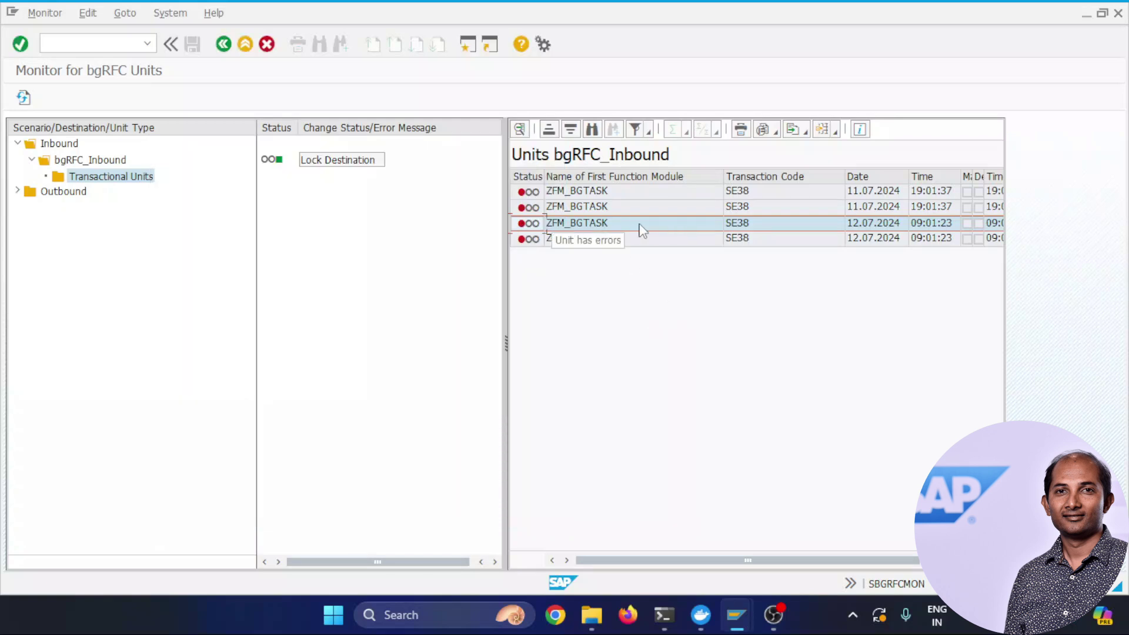
Debug the failed unit via Unit Analysis > Debug Unit and step into ZFM_BGTASK.
{"action": "right_click", "coordinate": [685, 231]}
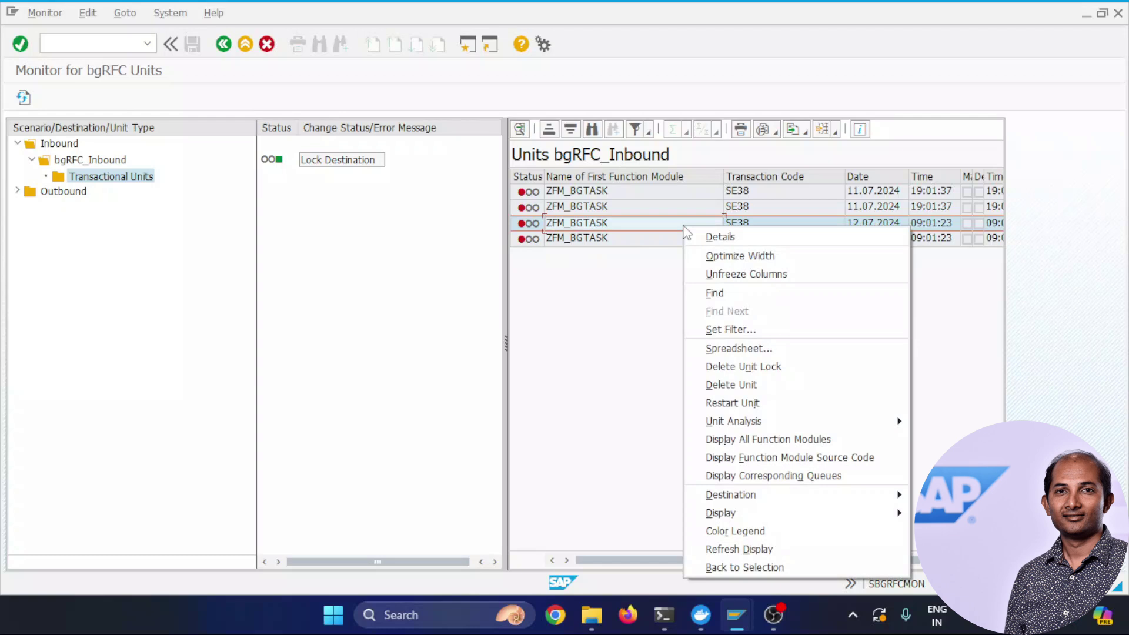
{"action": "mouse_move", "coordinate": [727, 425]}
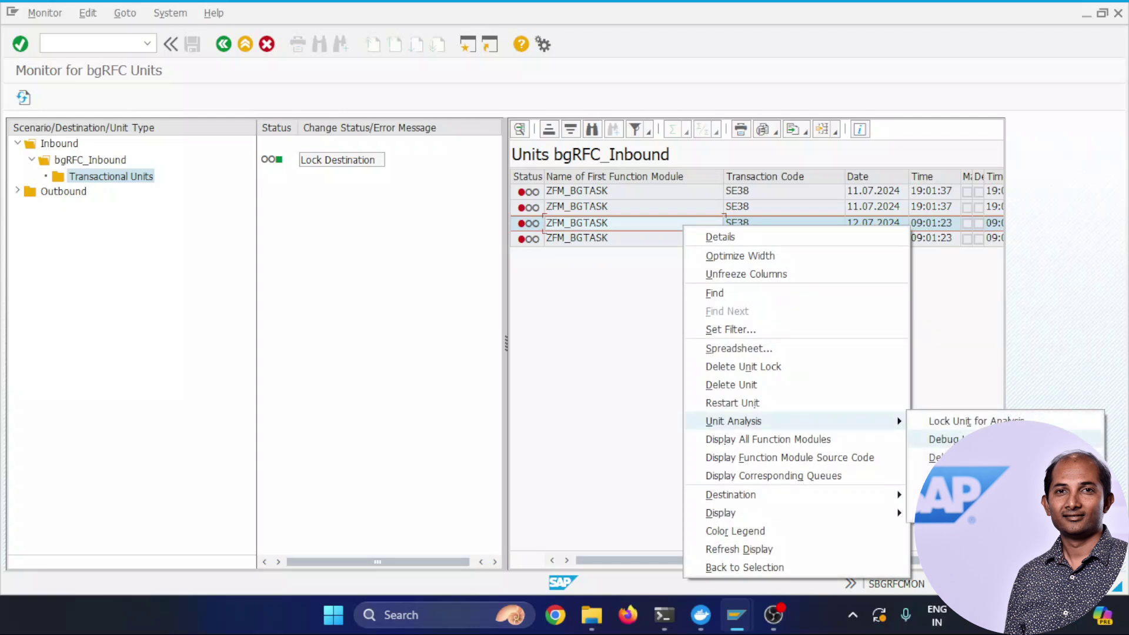
{"action": "left_click", "coordinate": [945, 439]}
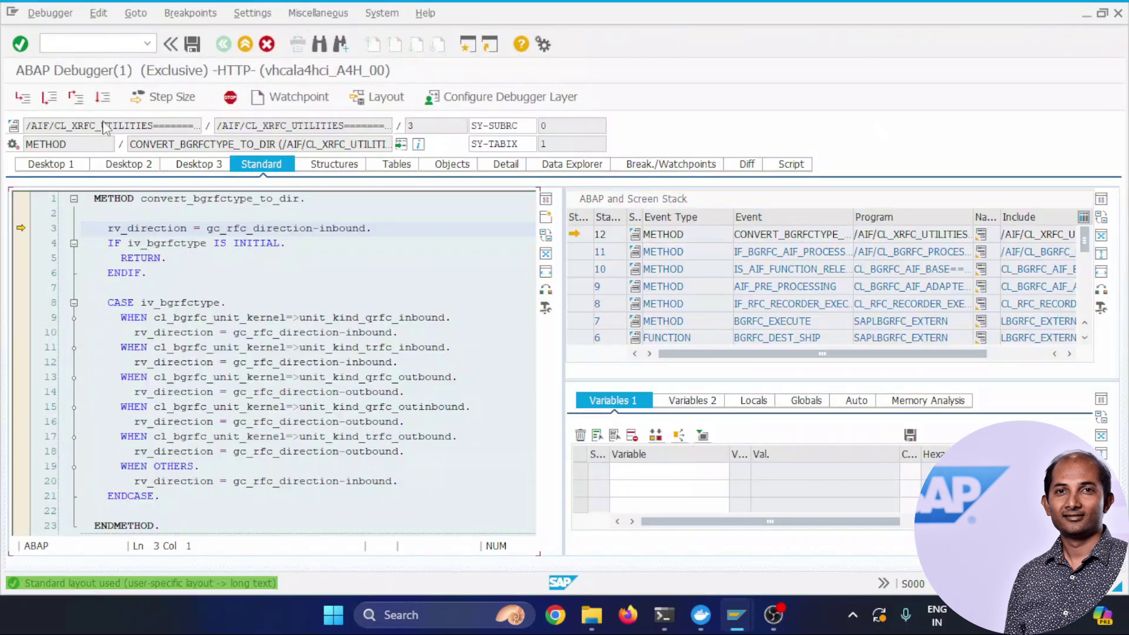
{"action": "left_click", "coordinate": [78, 101]}
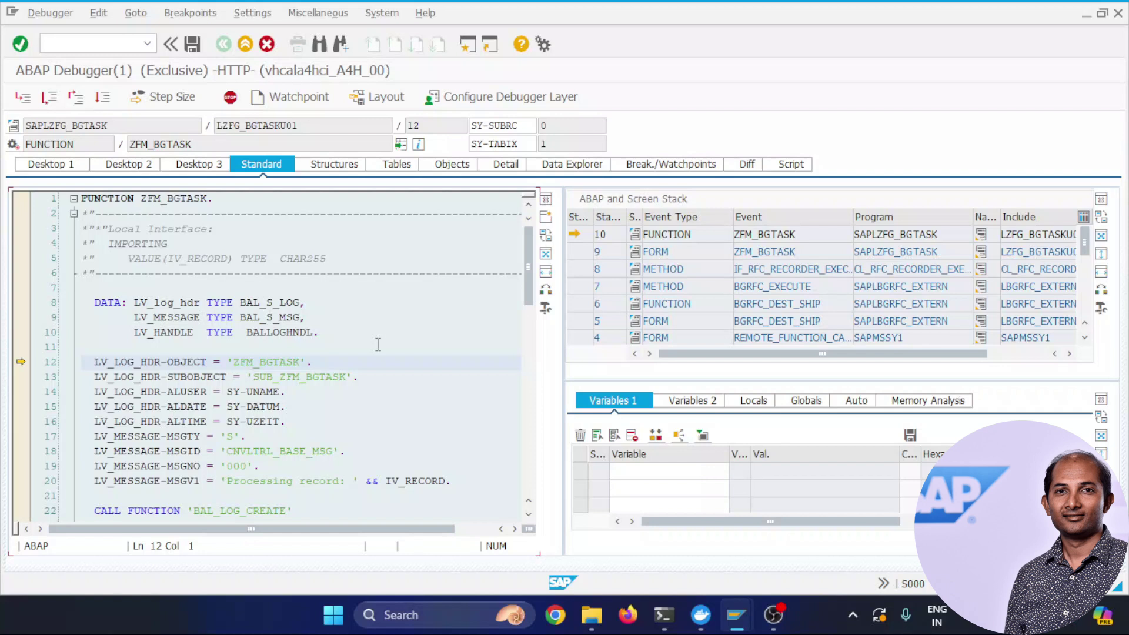
Jump to the BAL_LOG_CREATE call at line 22 and continue to reproduce the error.
{"action": "scroll", "coordinate": [379, 344], "scroll_direction": "down", "scroll_amount": 3}
{"action": "left_click", "coordinate": [240, 378]}
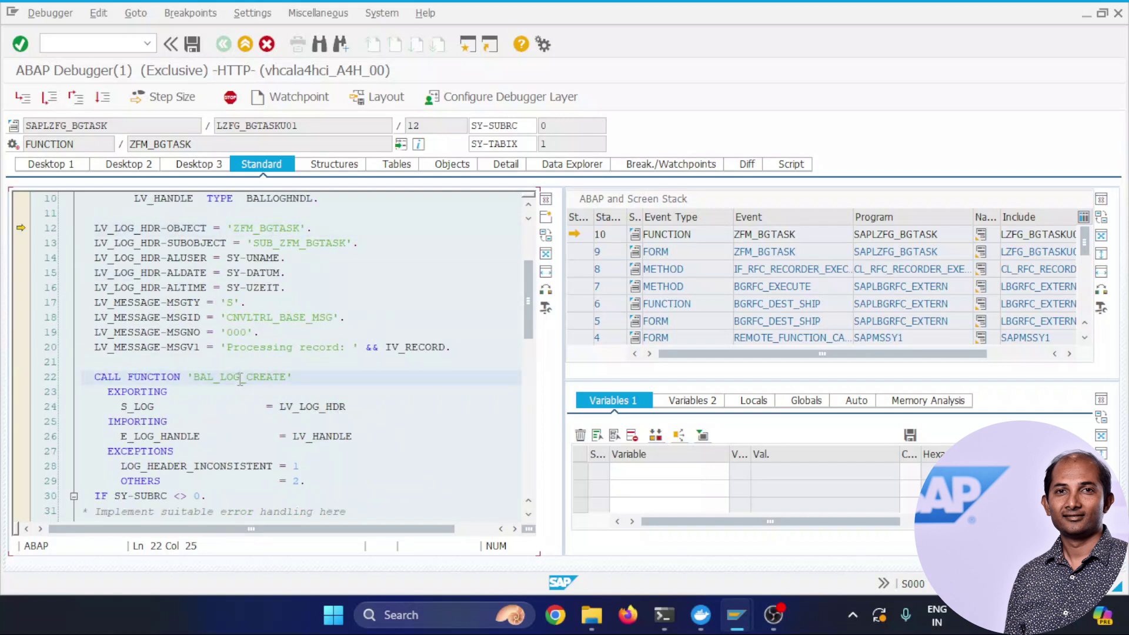
{"action": "key", "text": "shift+F8"}
{"action": "left_click", "coordinate": [49, 97]}
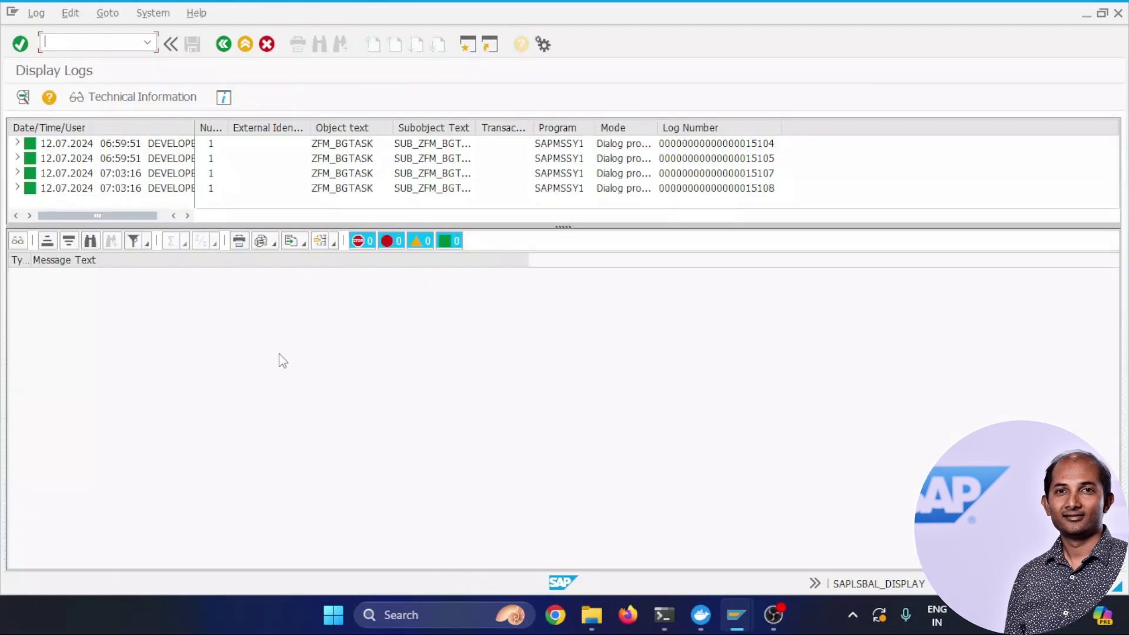
Set a session breakpoint on line 20 of the ZBGRFCDEMO source.
{"action": "mouse_move", "coordinate": [736, 615]}
{"action": "mouse_move", "coordinate": [867, 520]}
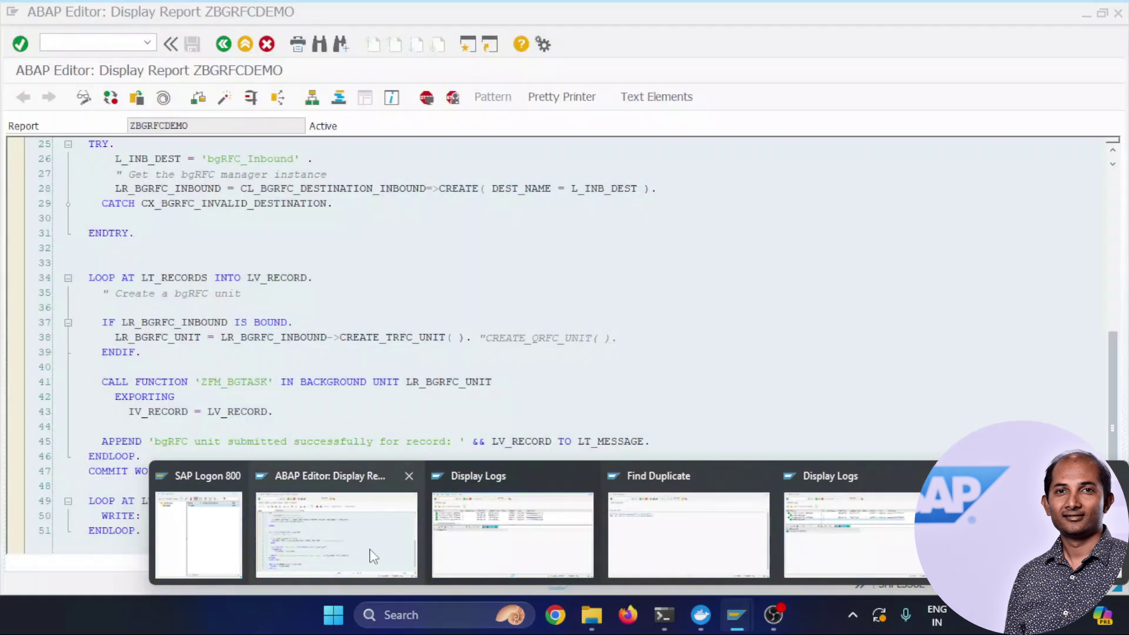
{"action": "left_click", "coordinate": [371, 558]}
{"action": "scroll", "coordinate": [328, 352], "scroll_direction": "up", "scroll_amount": 4}
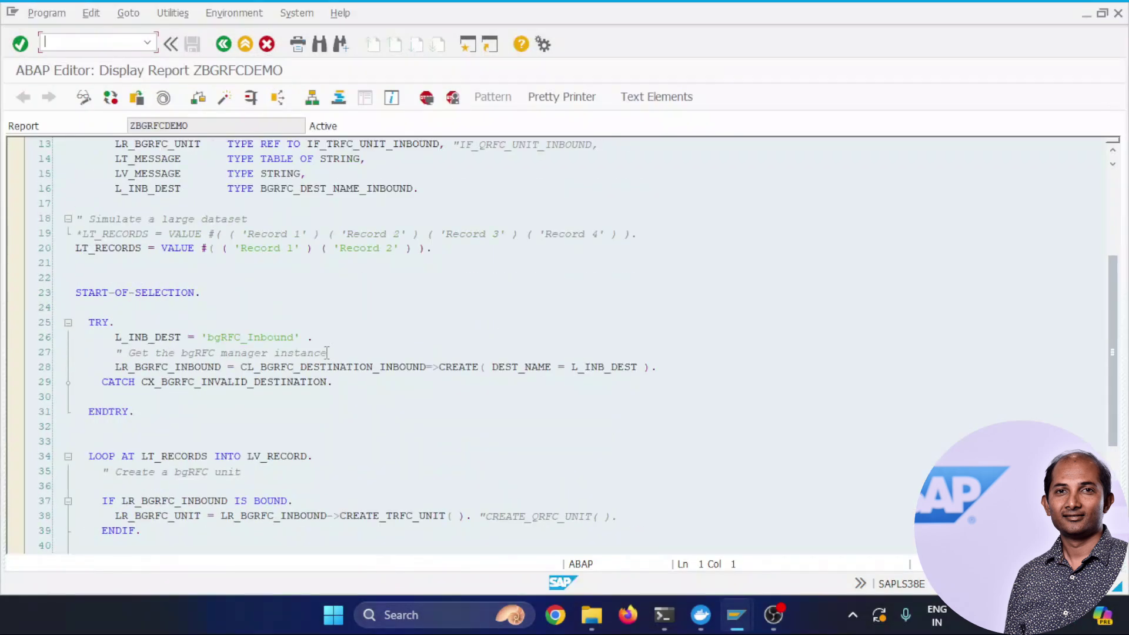
{"action": "scroll", "coordinate": [132, 361], "scroll_direction": "up", "scroll_amount": 2}
{"action": "left_click", "coordinate": [122, 337]}
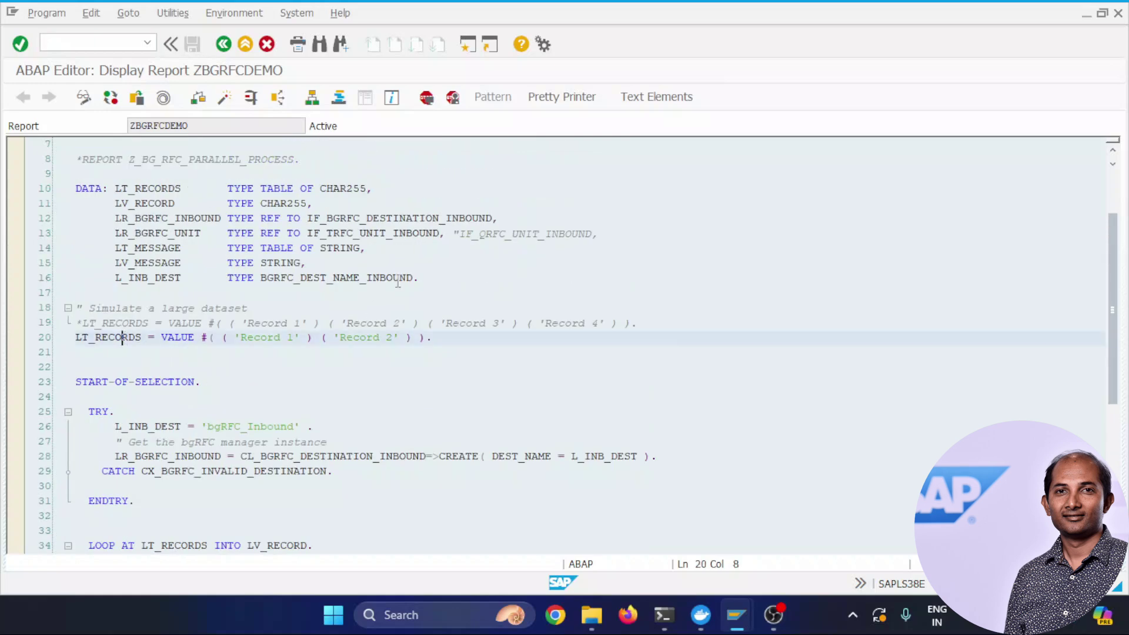
{"action": "left_click", "coordinate": [426, 97]}
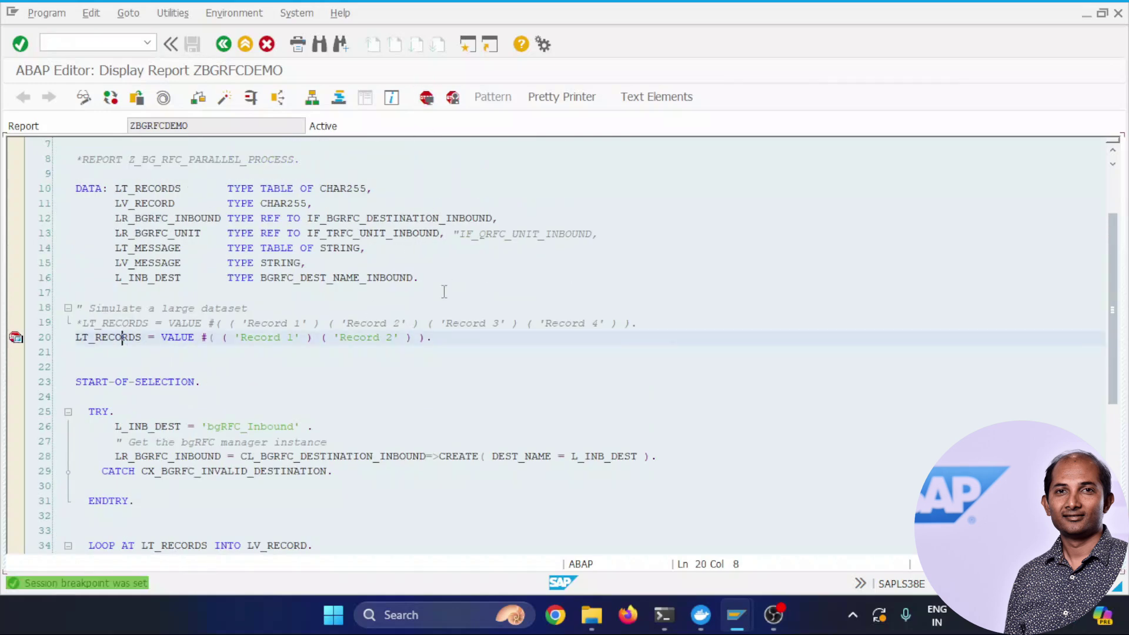
Run ZBGRFCDEMO, enable the debugger's TRFC Block Sending setting, and continue to completion.
{"action": "left_click", "coordinate": [251, 97]}
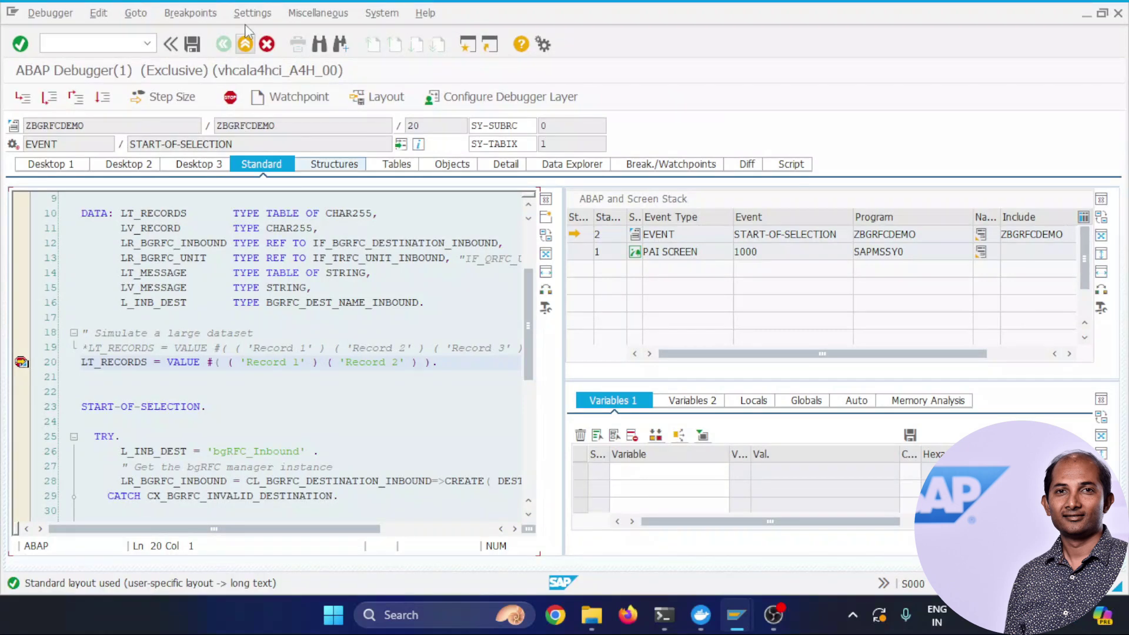
{"action": "left_click", "coordinate": [250, 15]}
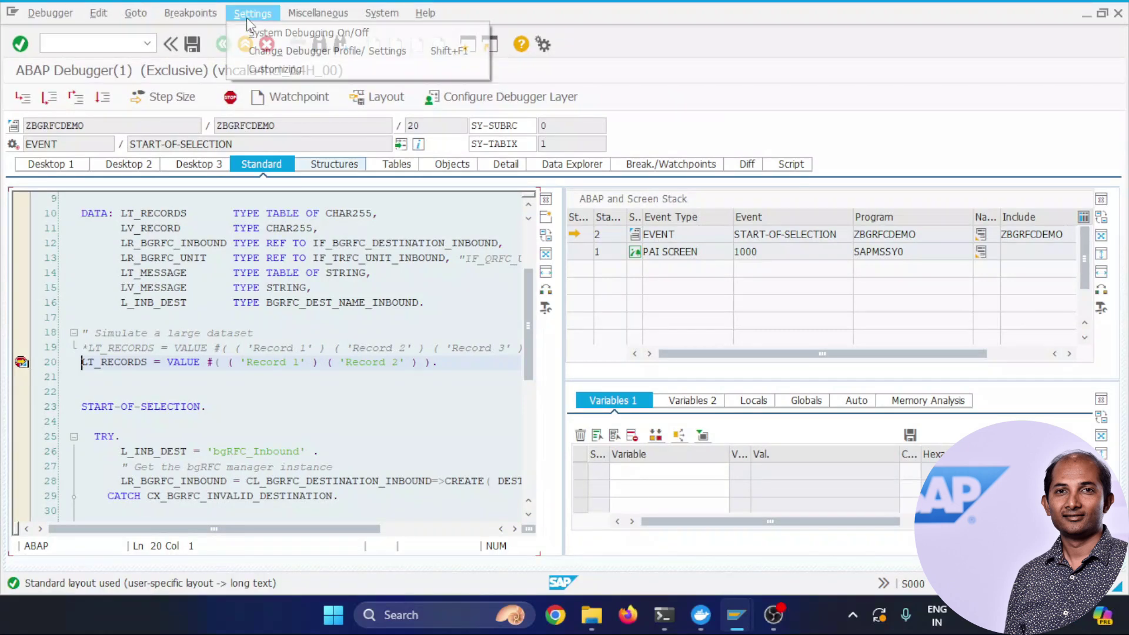
{"action": "left_click", "coordinate": [276, 53]}
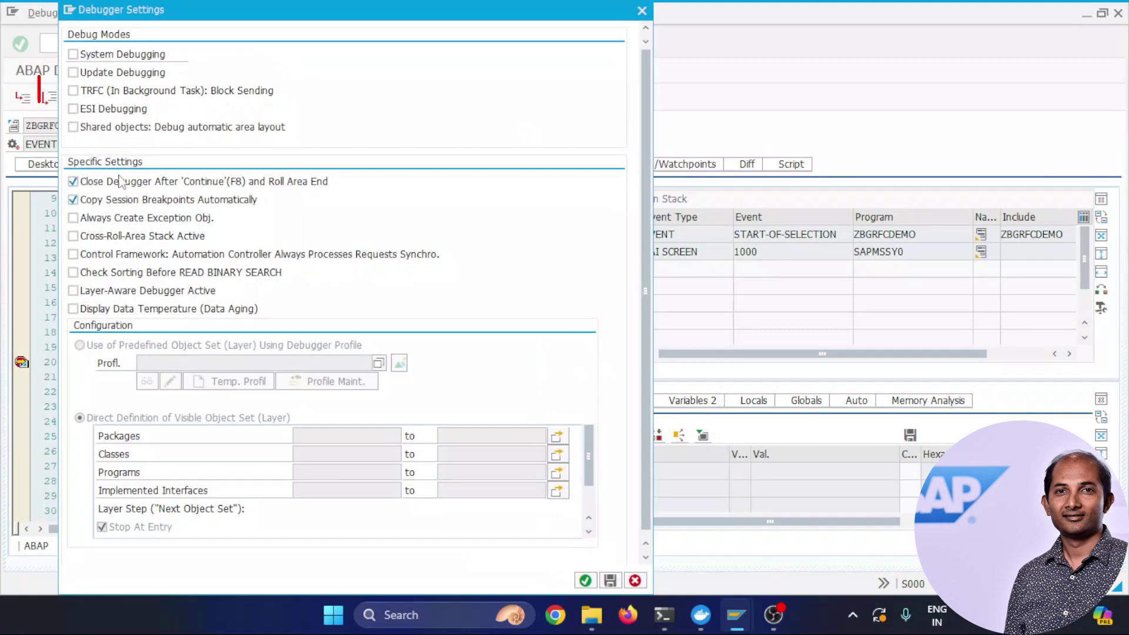
{"action": "left_click", "coordinate": [73, 91]}
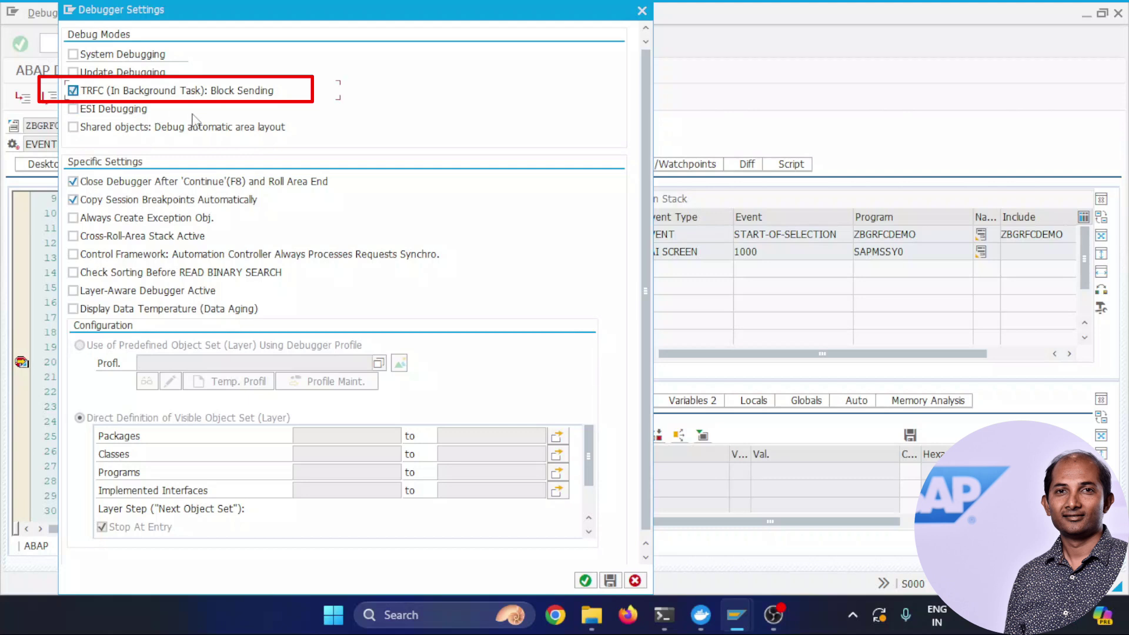
{"action": "left_click", "coordinate": [584, 582]}
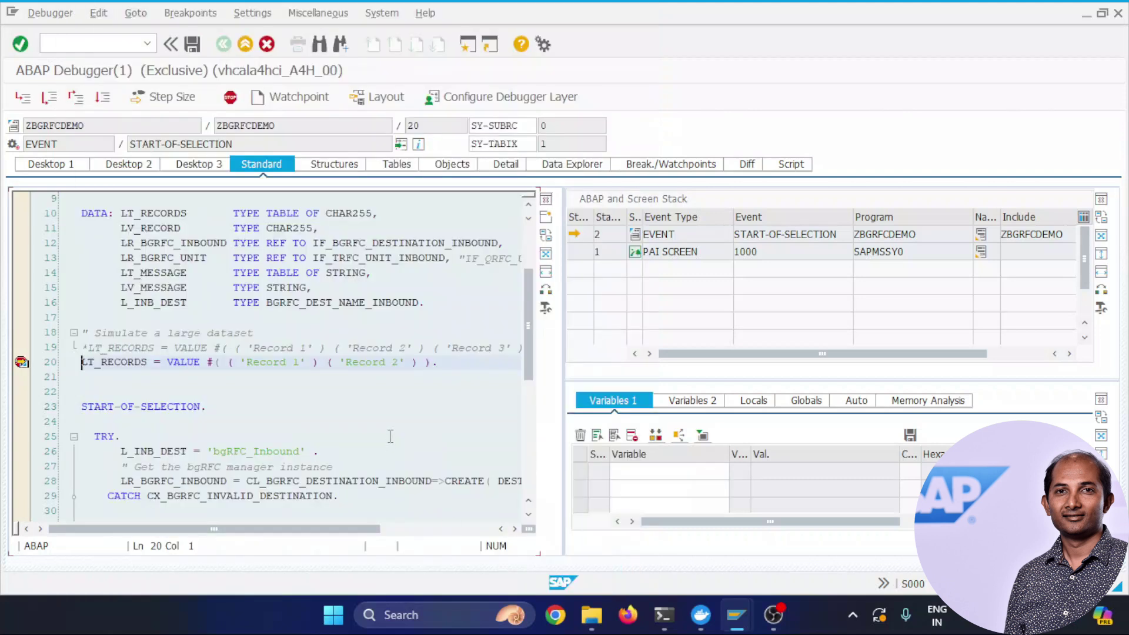
{"action": "left_click", "coordinate": [103, 104]}
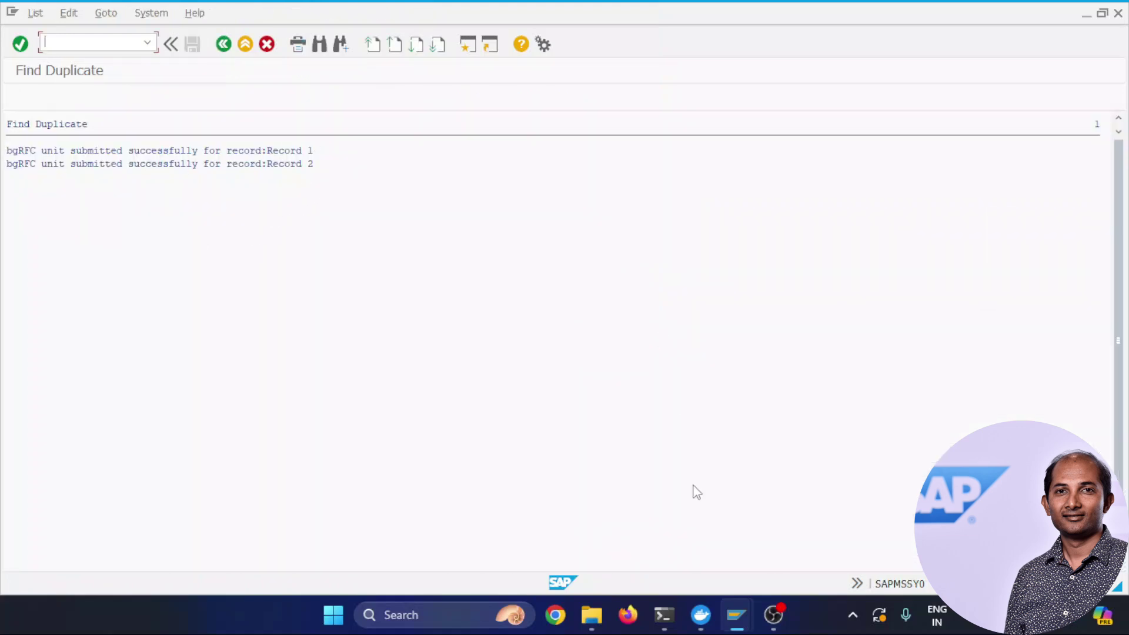
Refresh SBGRFCMON to show the two held ZFM_BGTASK units from 09:04:04.
{"action": "mouse_move", "coordinate": [737, 620]}
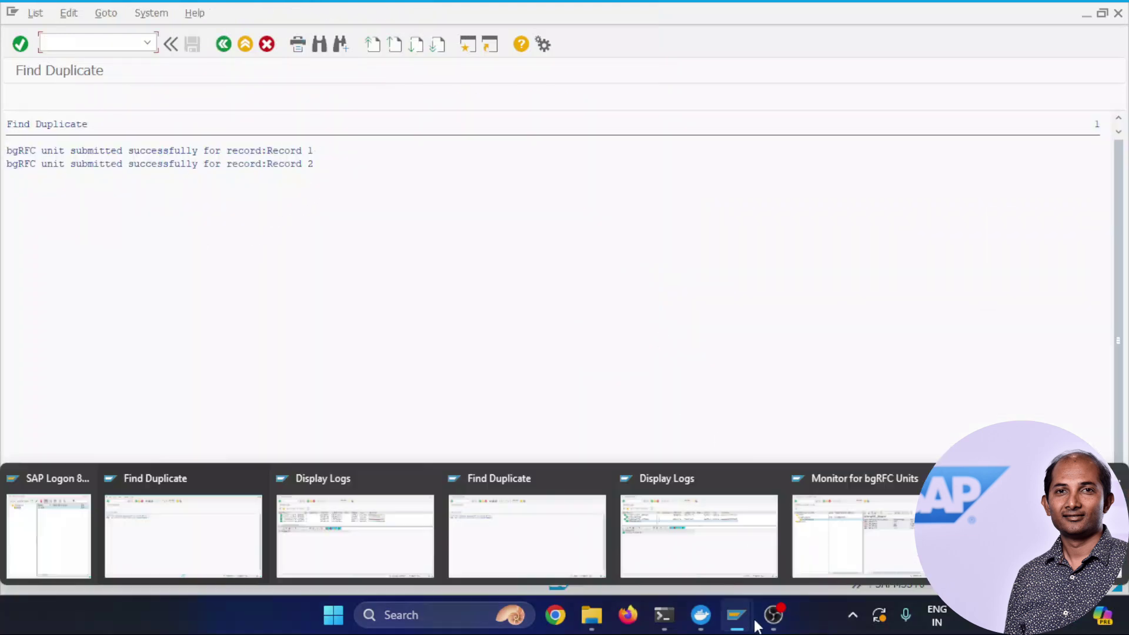
{"action": "left_click", "coordinate": [813, 531]}
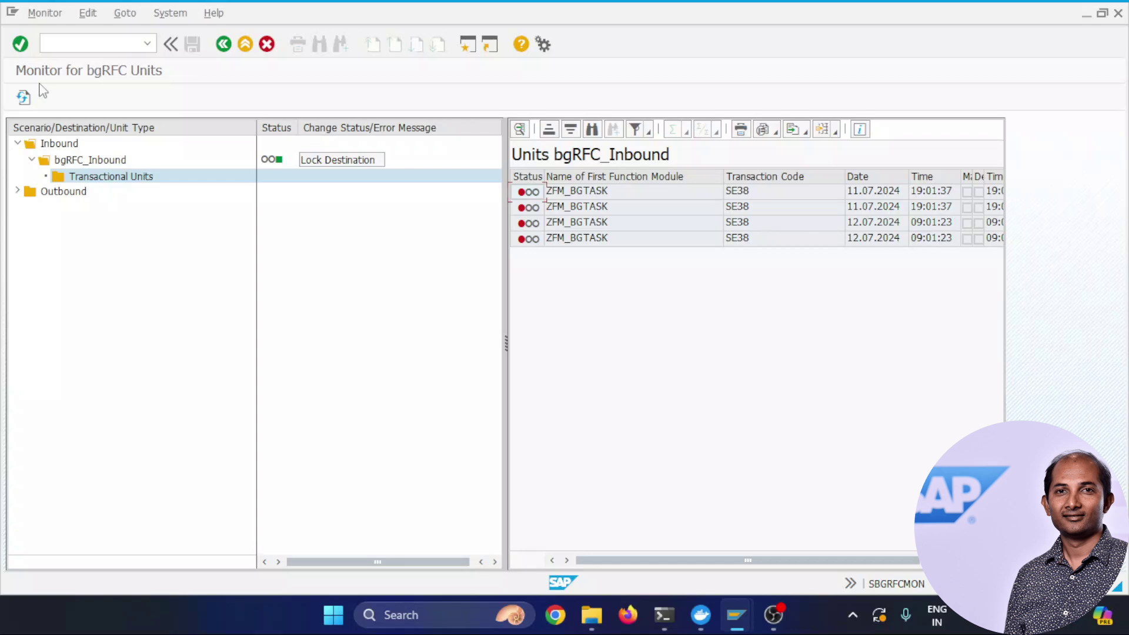
{"action": "left_click", "coordinate": [24, 96]}
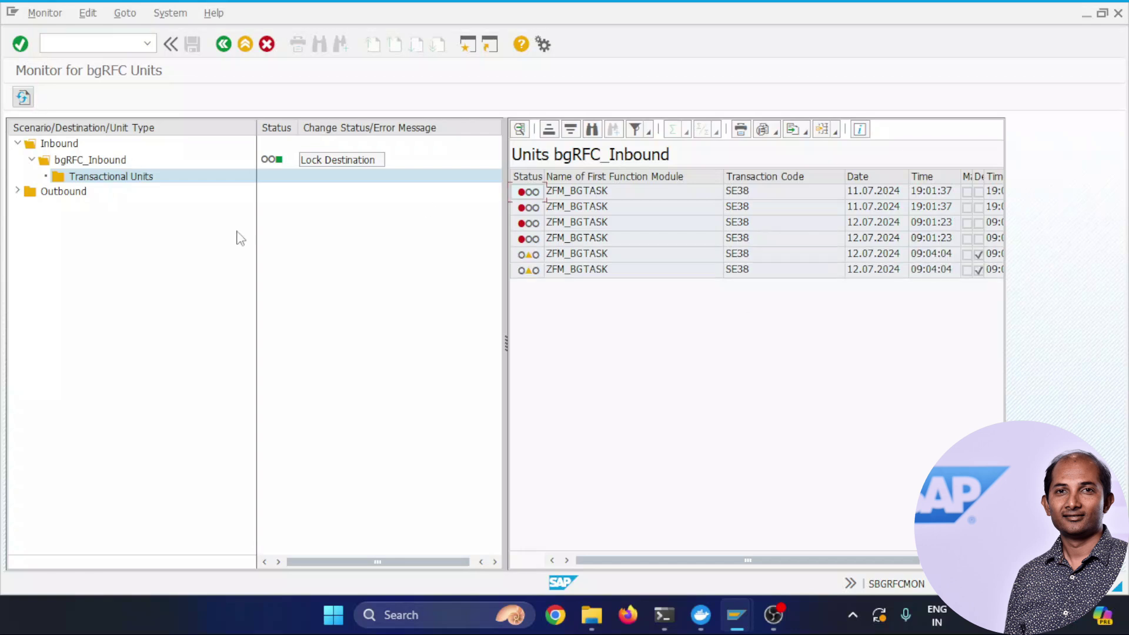
{"action": "left_click", "coordinate": [563, 256]}
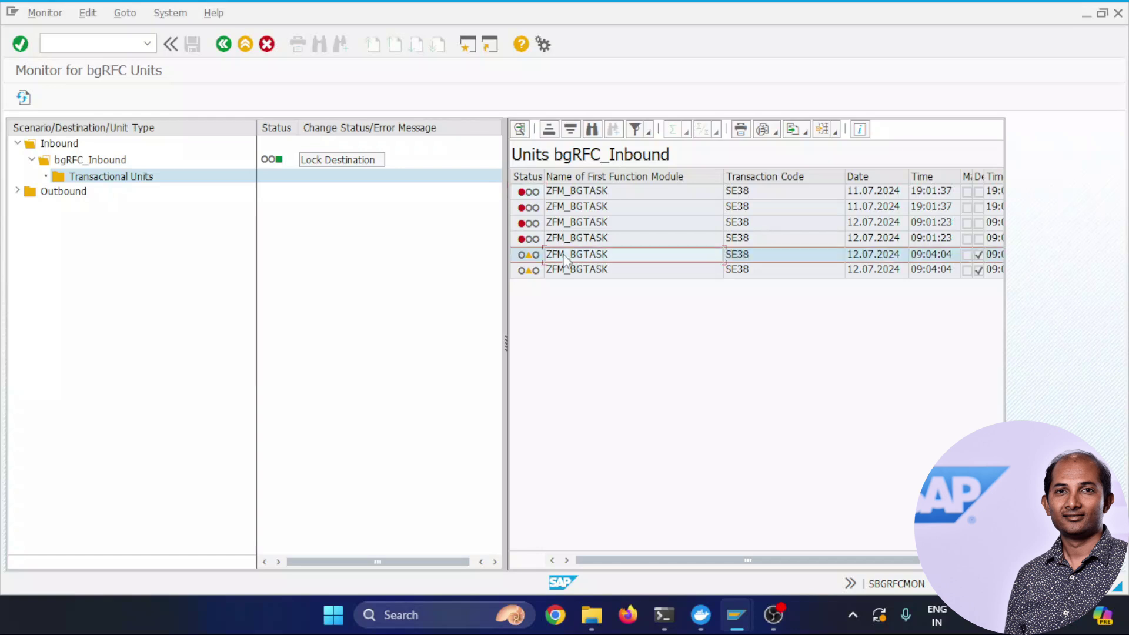
{"action": "right_click", "coordinate": [564, 257]}
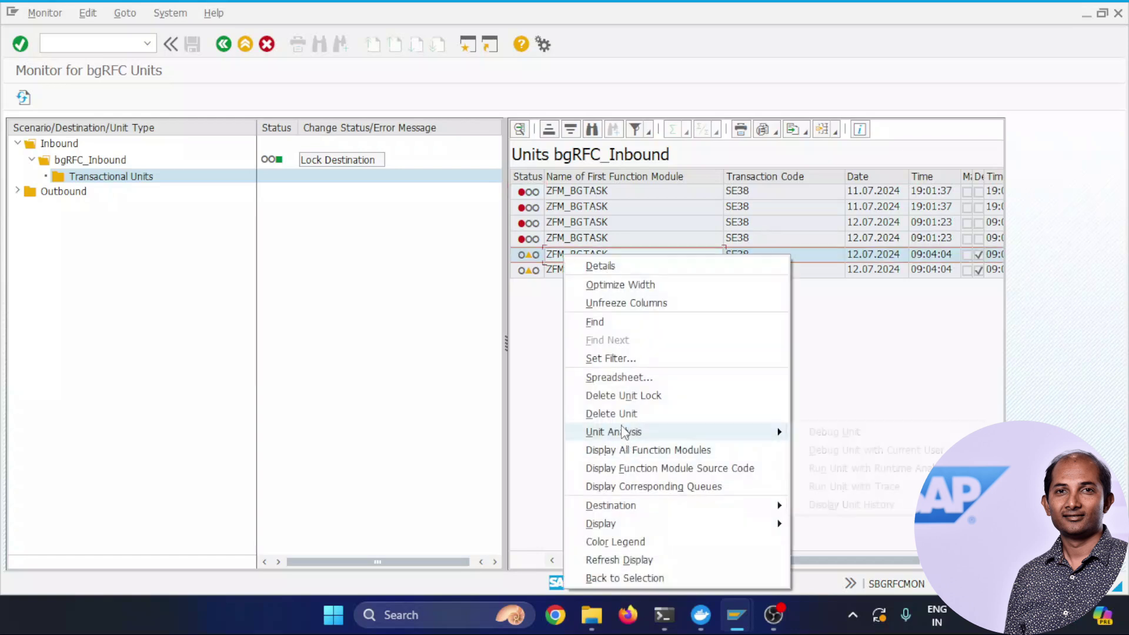
{"action": "mouse_move", "coordinate": [631, 433]}
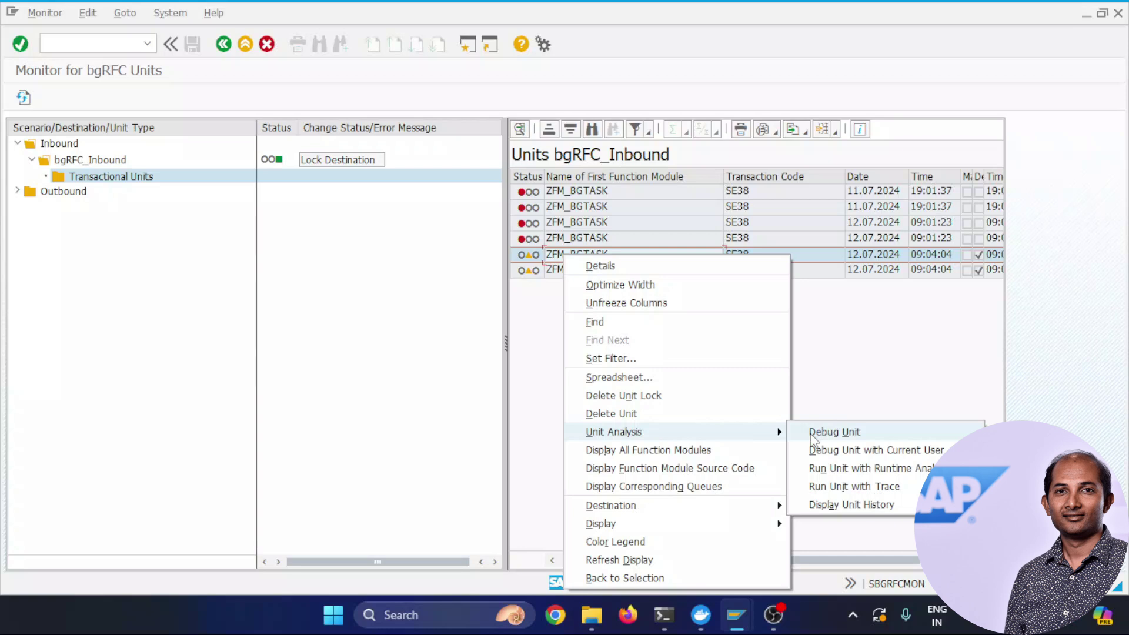
{"action": "left_click", "coordinate": [854, 344]}
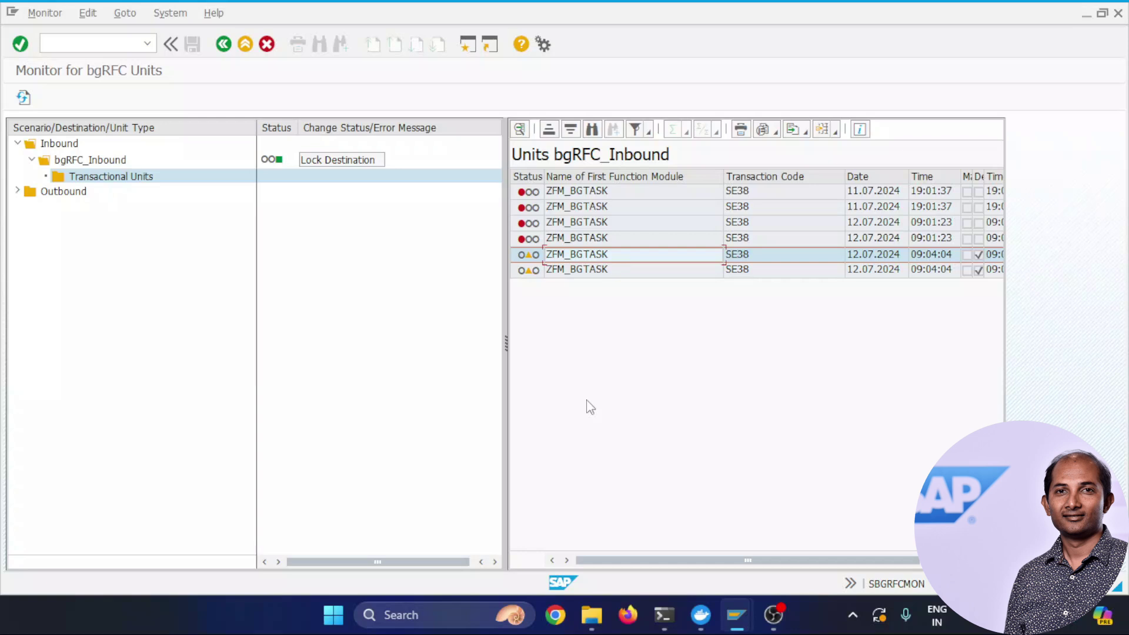
{"action": "left_click_drag", "start_coordinate": [506, 424], "coordinate": [512, 432]}
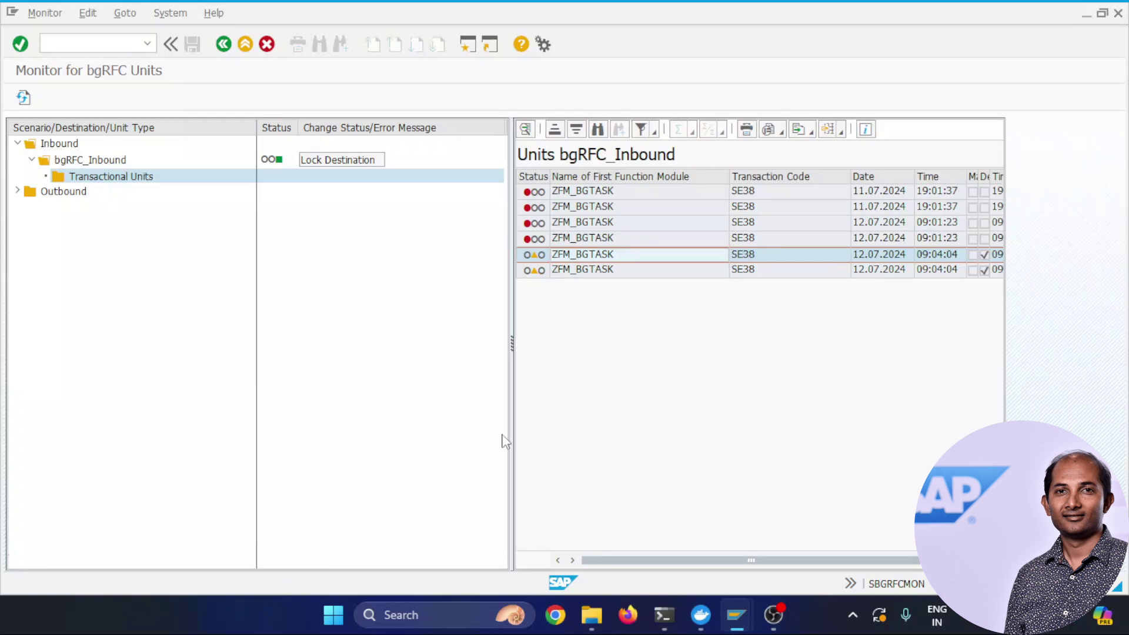